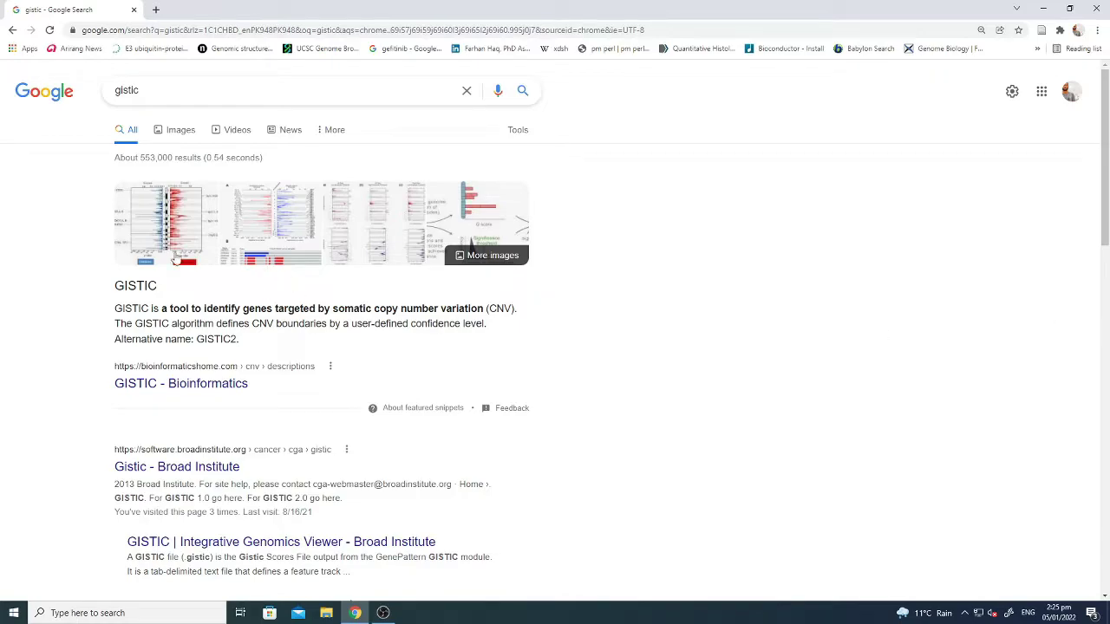
- Open the bioinformaticshome.com GISTIC result in a new tab, review the tool's description and details, and return to the search results
right_click(196, 392)
left_click(233, 397)
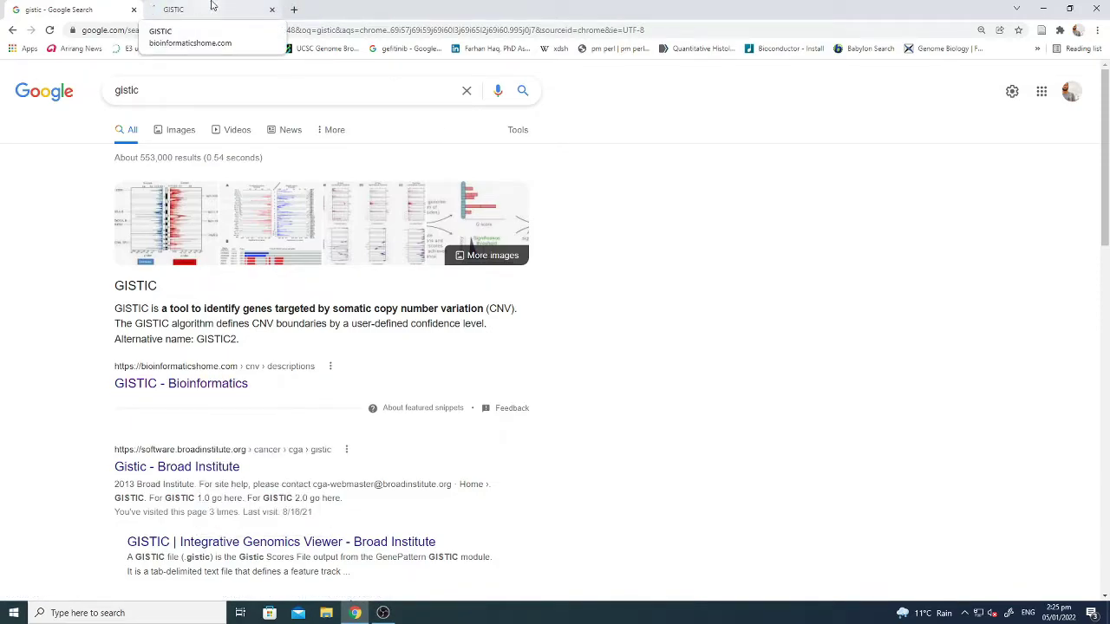
left_click(212, 6)
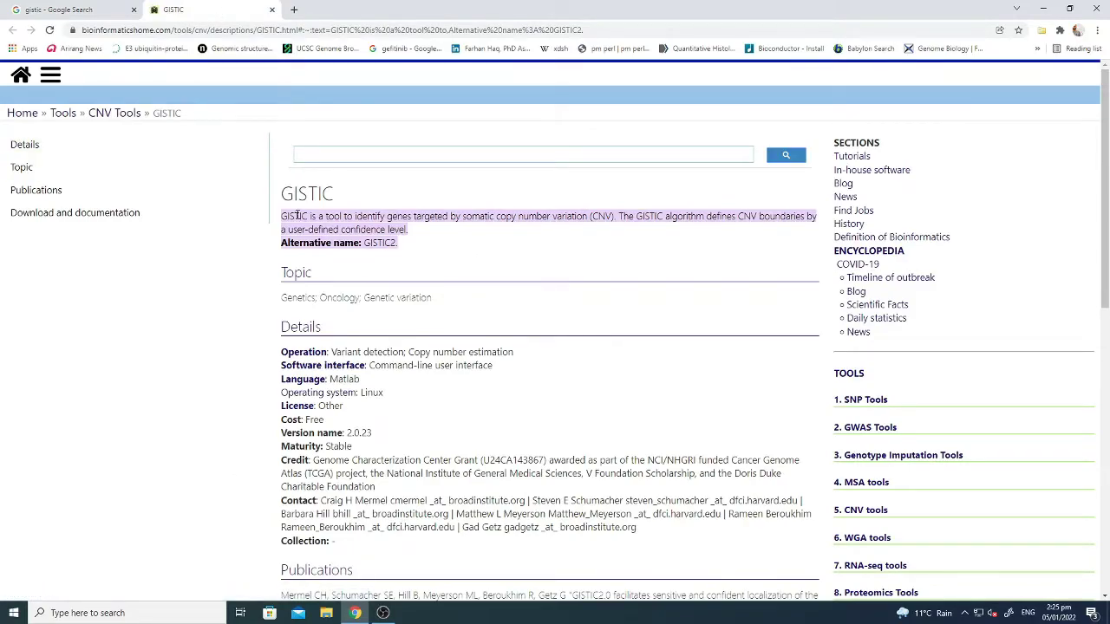
scroll(451, 182, "down", 1)
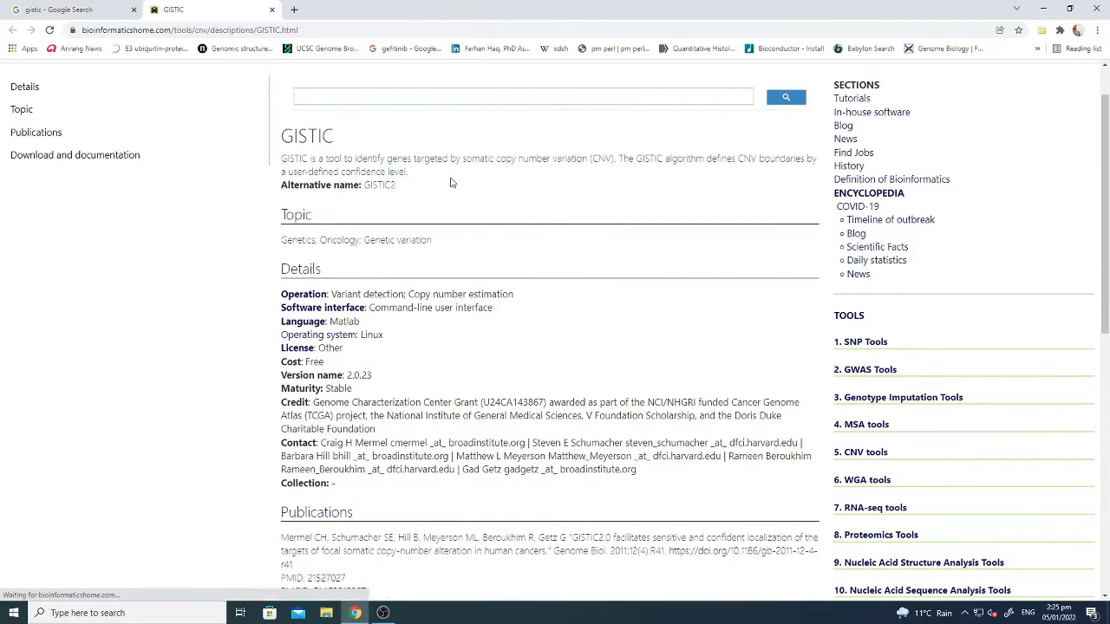
scroll(451, 182, "down", 1)
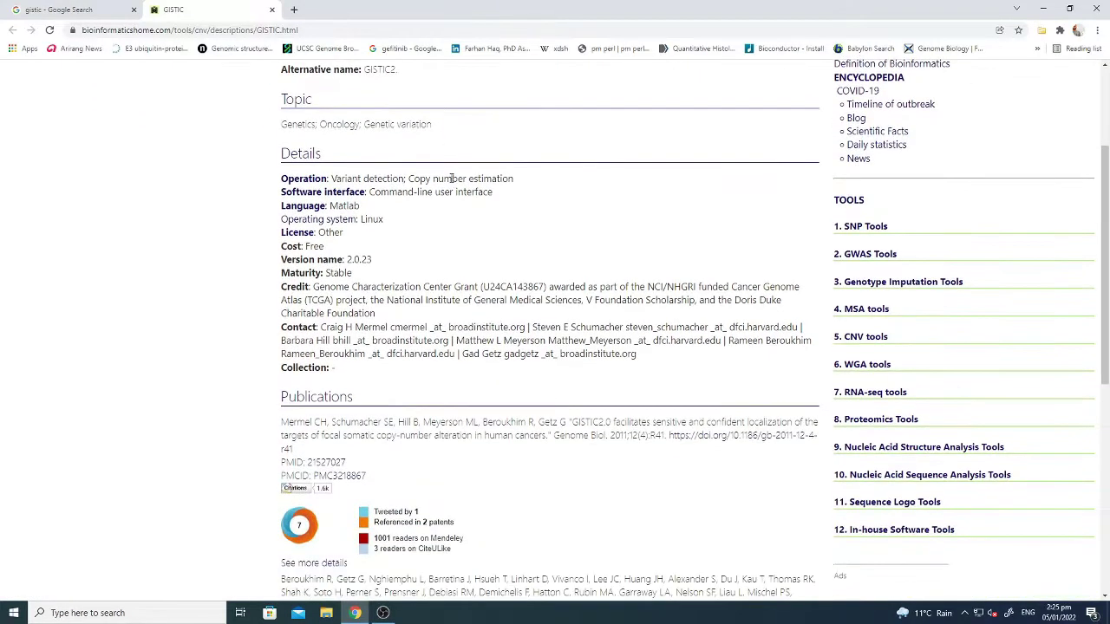
scroll(451, 182, "up", 2)
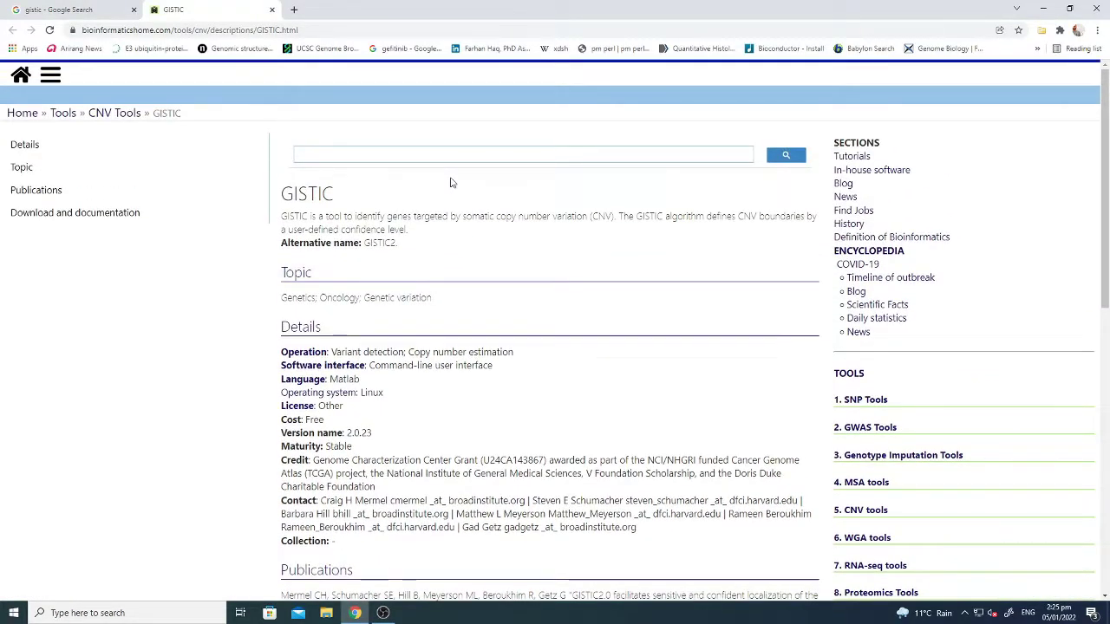
left_click(50, 7)
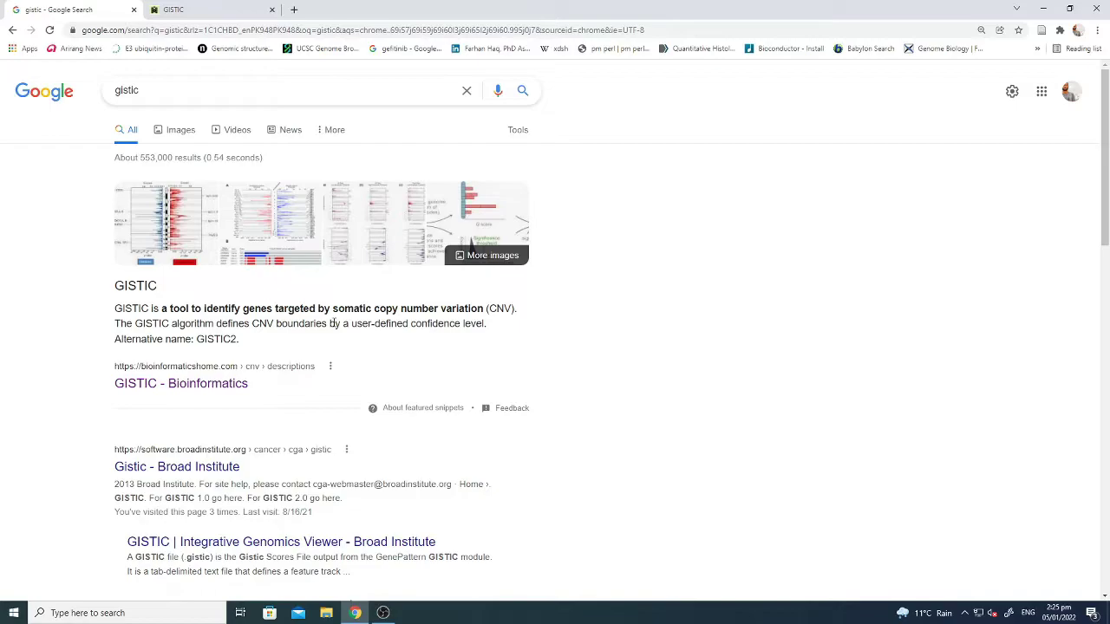
scroll(335, 325, "down", 1)
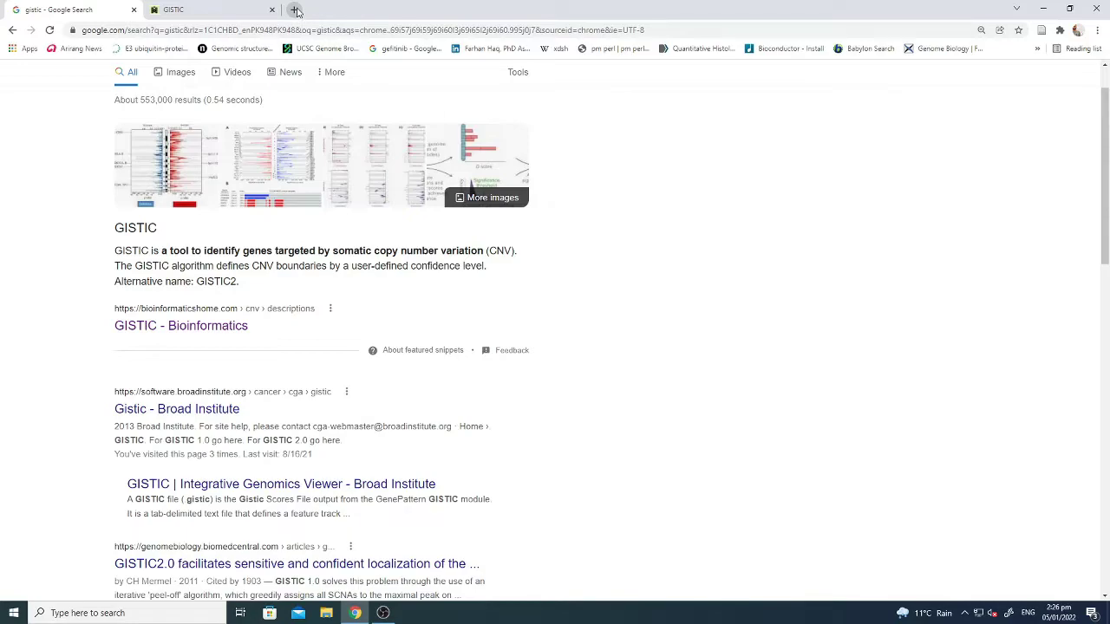
- Open the cBioPortal for Cancer Genomics website in a new tab
left_click(296, 9)
type("cbio")
key("Return")
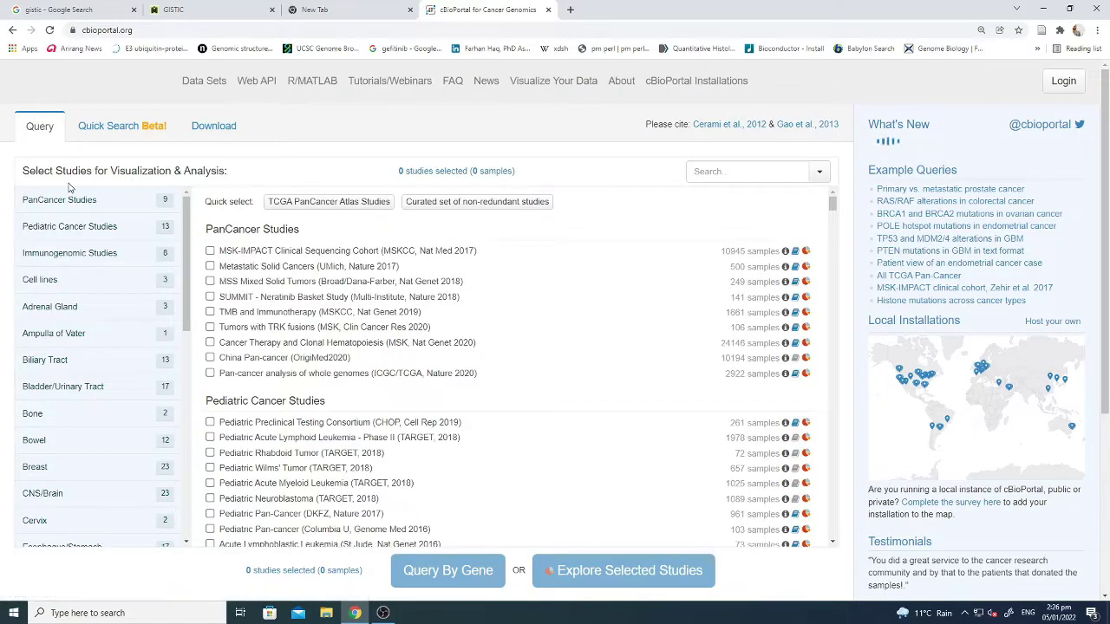
- Filter the cBioPortal study list by the term "liver"
scroll(110, 205, "down", 1)
scroll(110, 205, "down", 4)
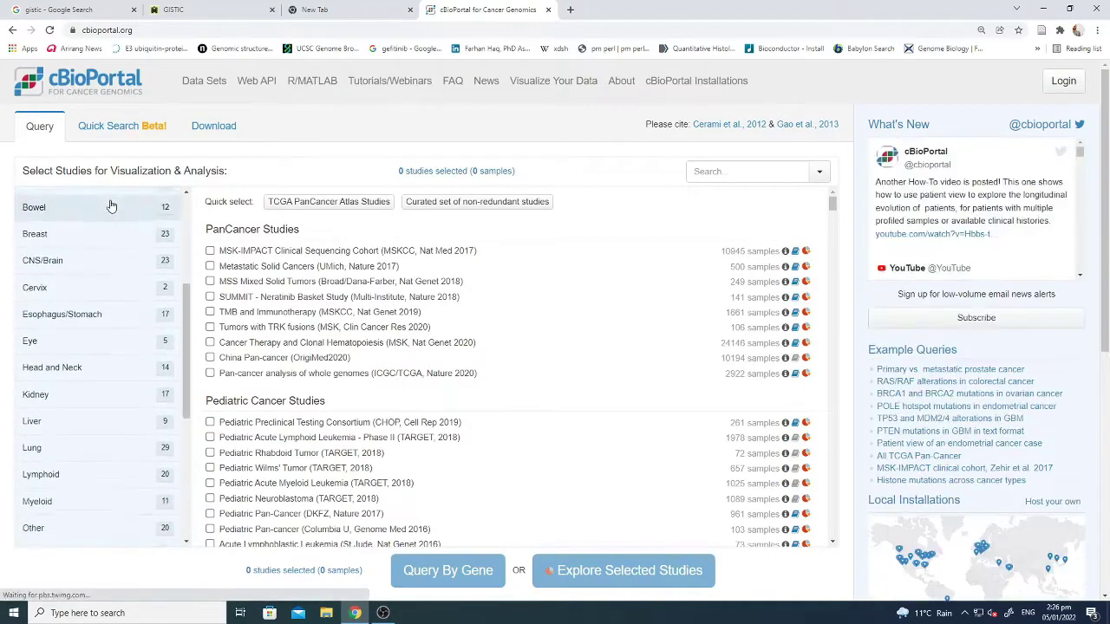
left_click(723, 172)
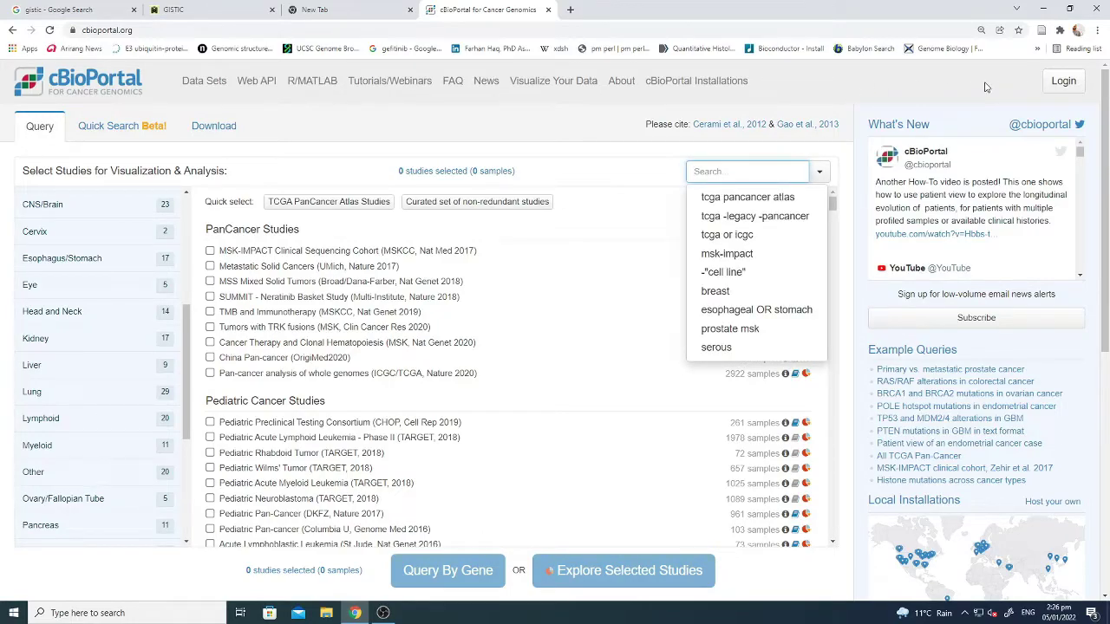
type("liver")
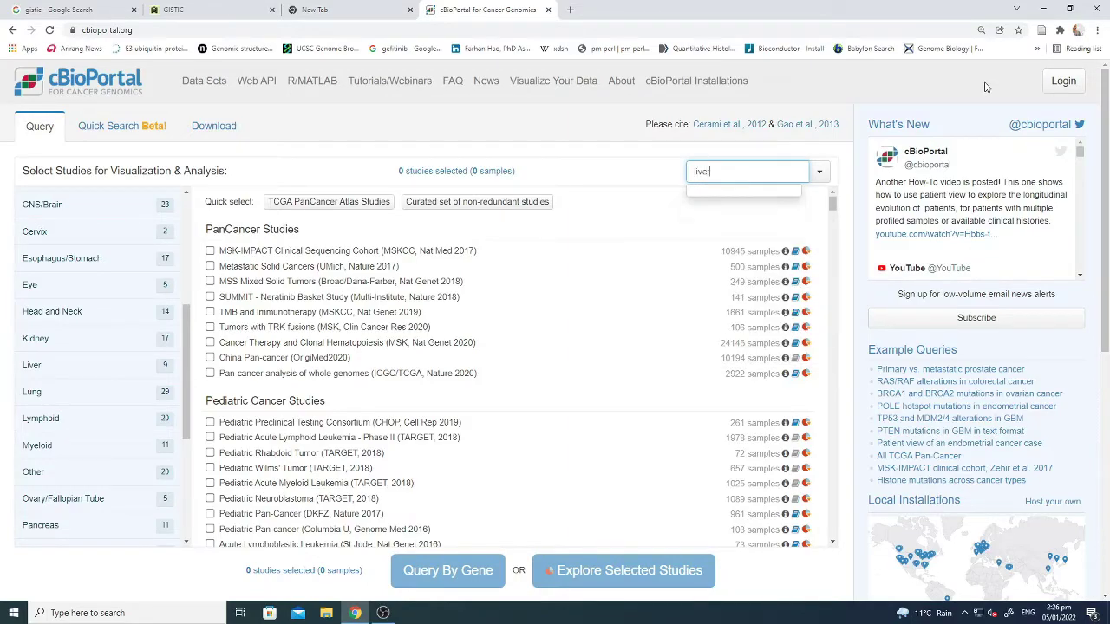
left_click(724, 198)
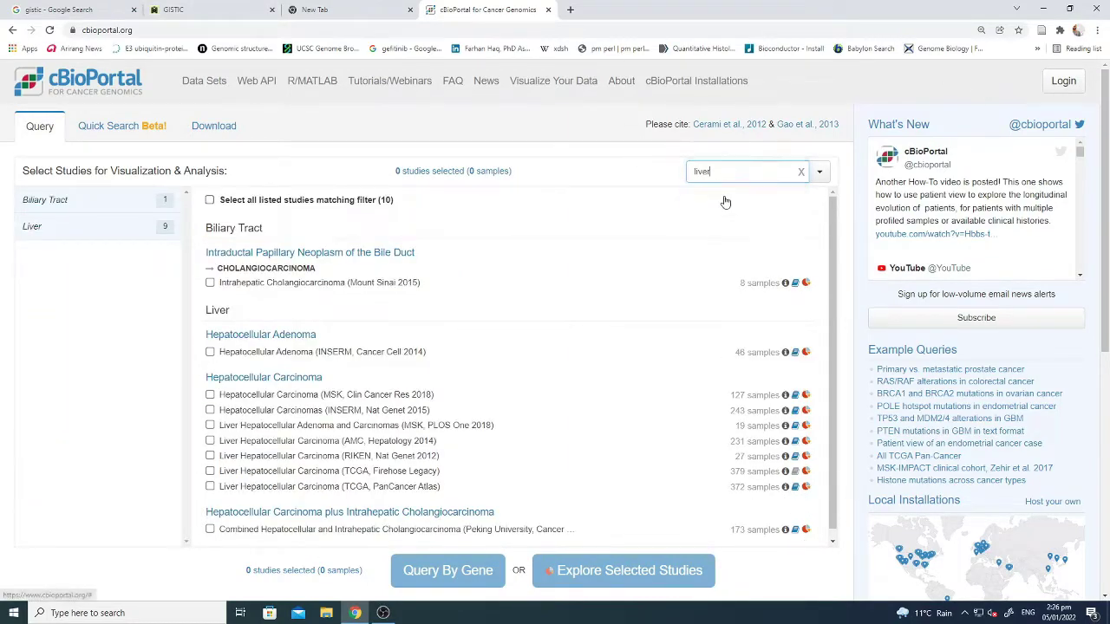
- Open the summary of the Liver Hepatocellular Carcinoma (TCGA, PanCancer Atlas) study and download its full dataset
scroll(326, 431, "down", 1)
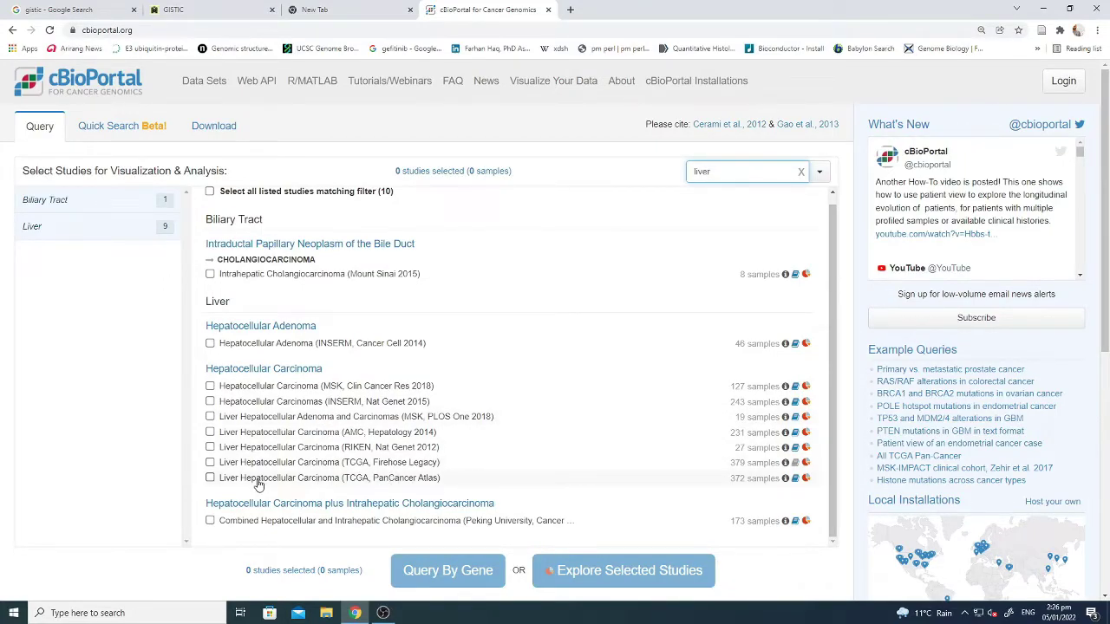
left_click(210, 478)
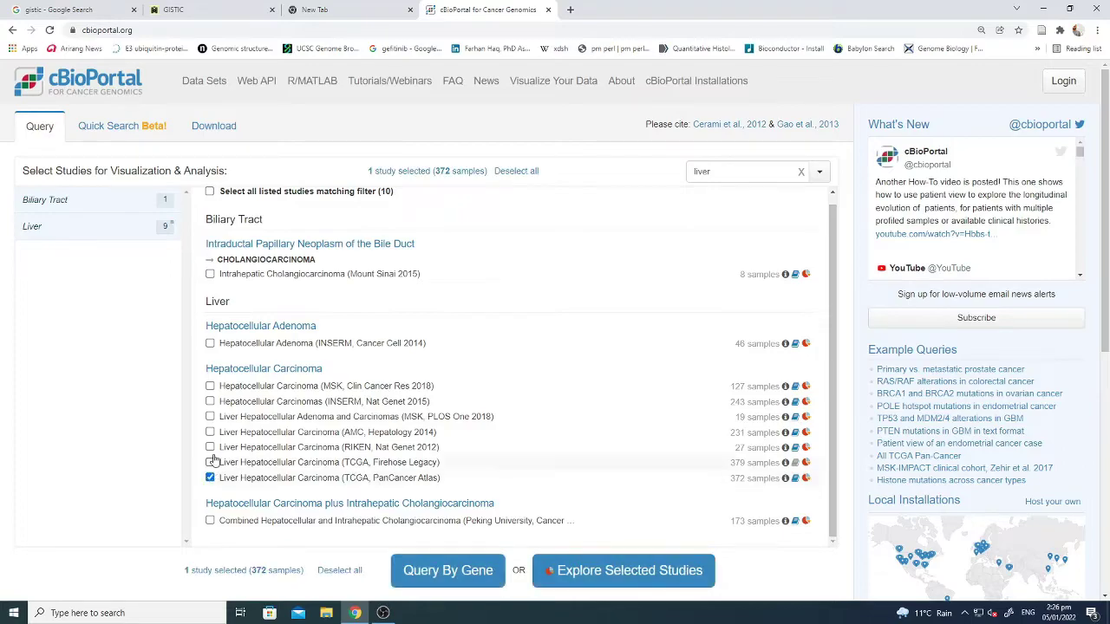
left_click(804, 479)
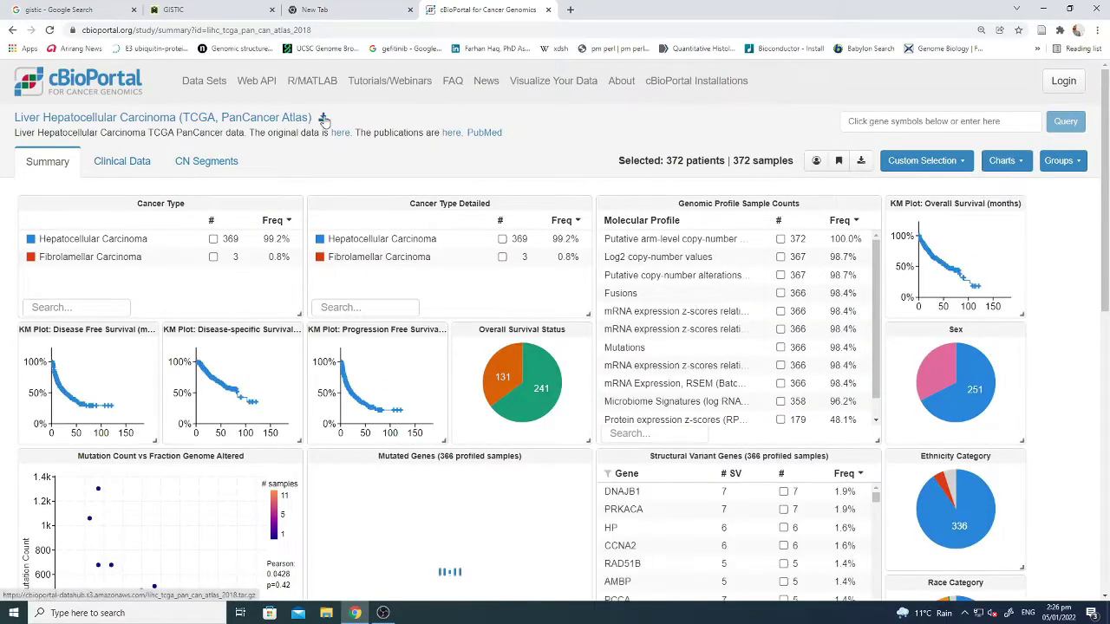
left_click(322, 118)
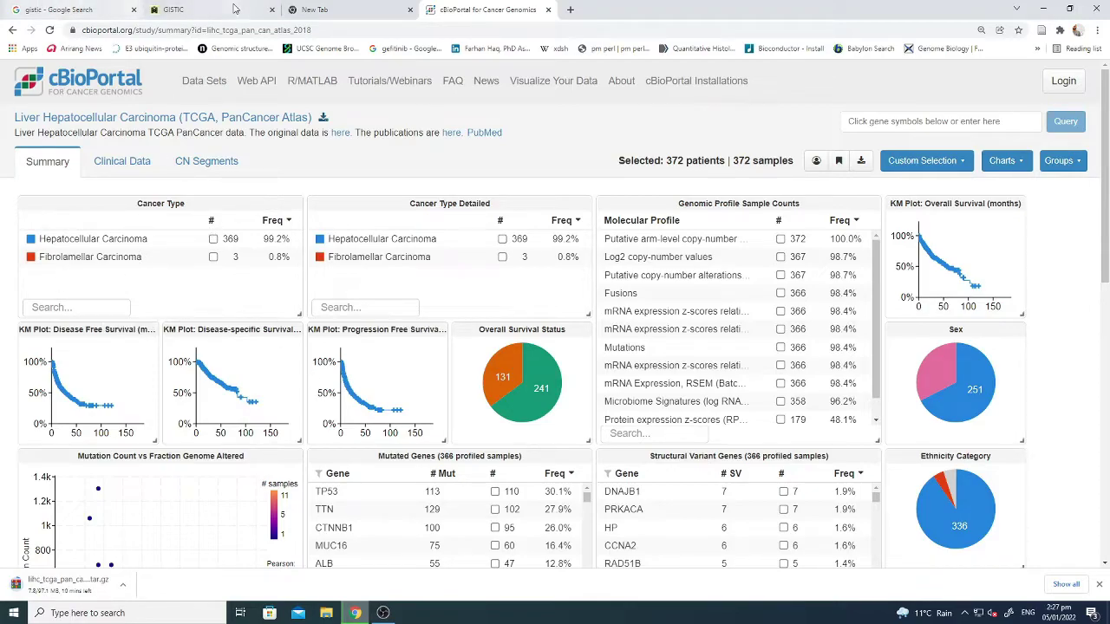
- Return to the GISTIC description page and examine its download and documentation links
left_click(269, 15)
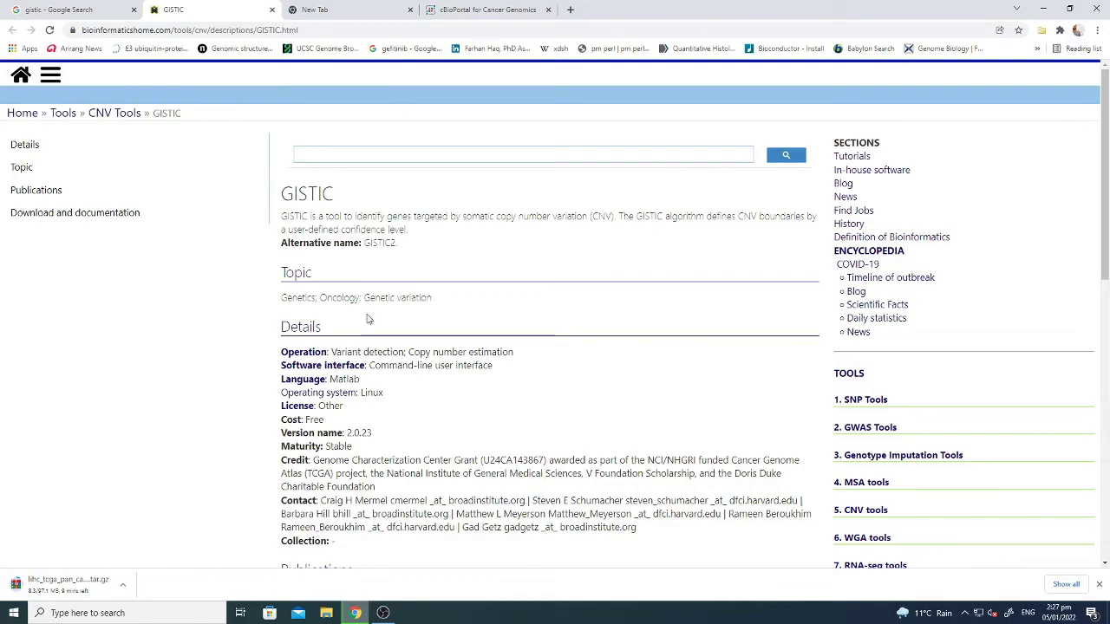
scroll(399, 317, "down", 5)
scroll(401, 319, "down", 3)
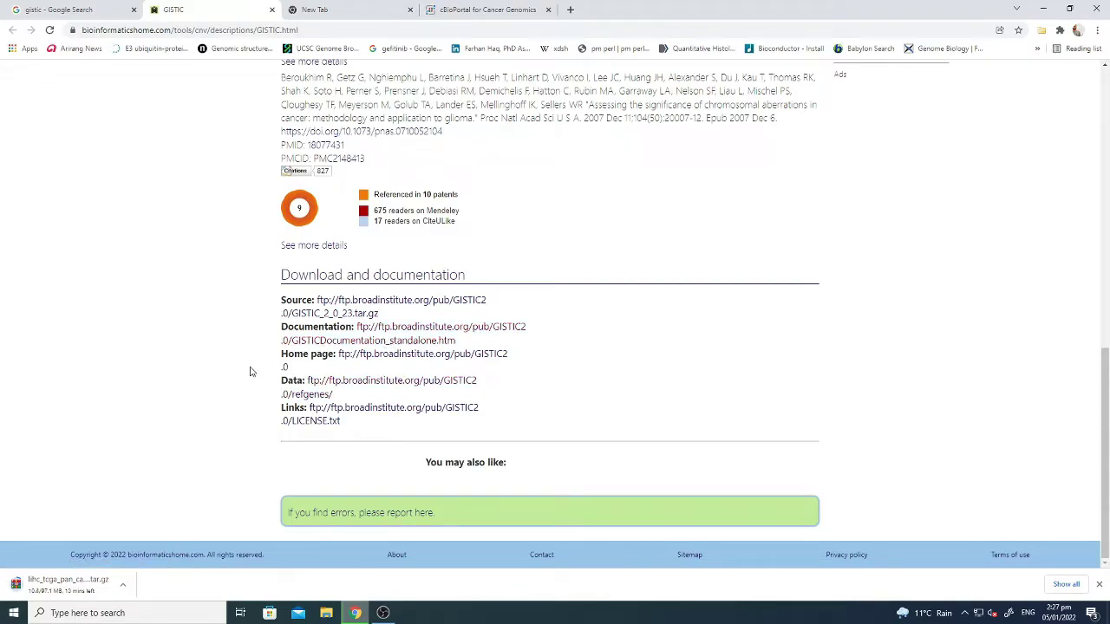
scroll(241, 388, "up", 10)
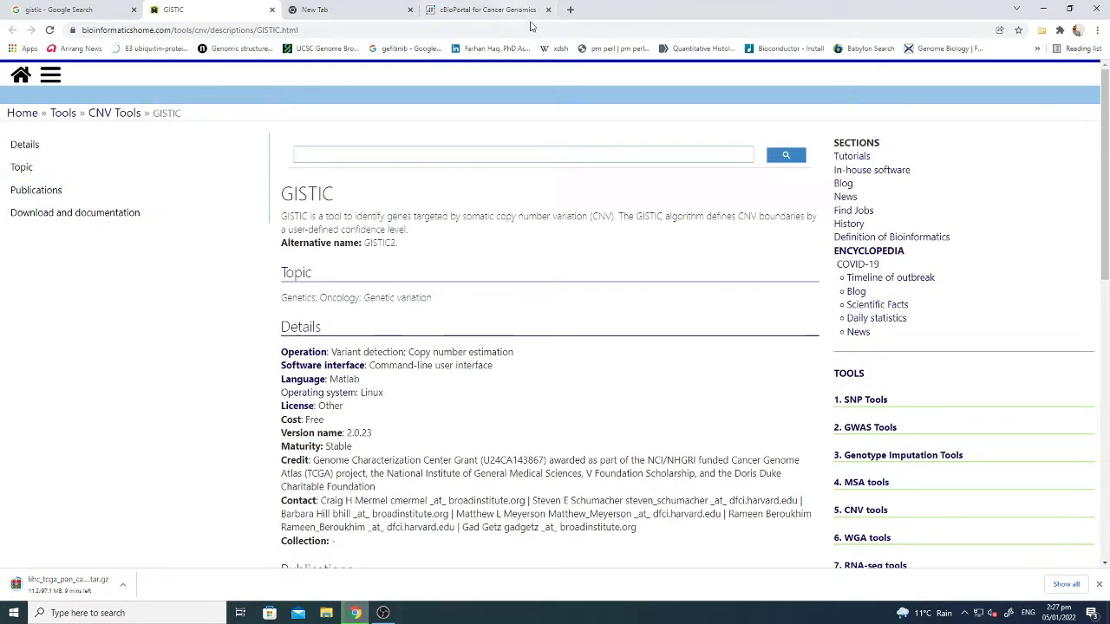
- Open the GenePattern website in a new tab and go to the sign-in page of its public server
left_click(571, 10)
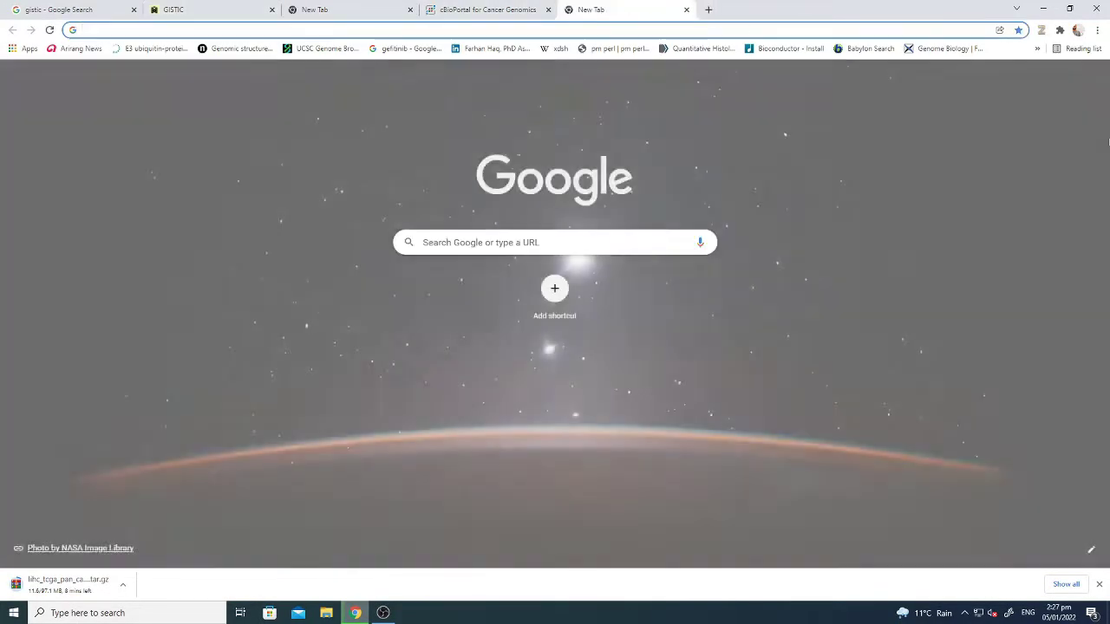
type("gene")
key("Return")
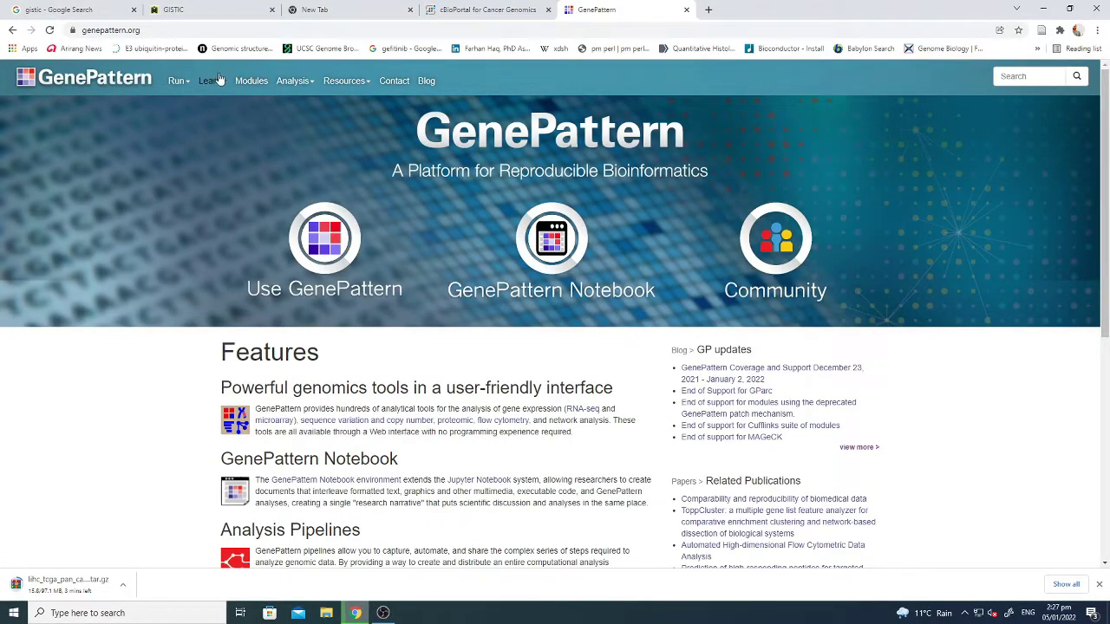
left_click(209, 83)
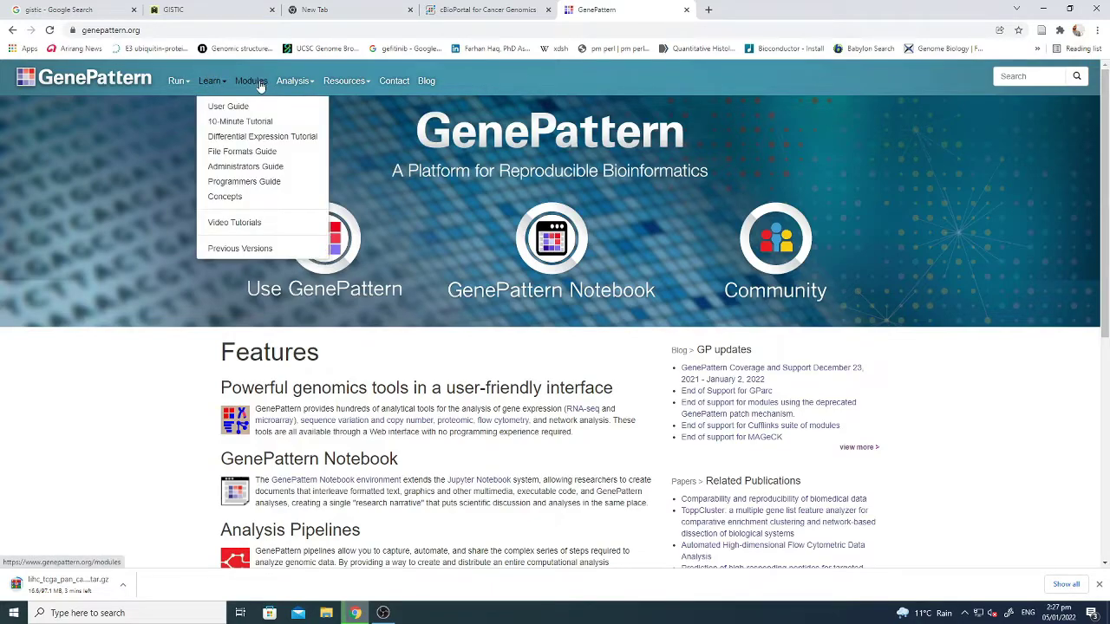
left_click(184, 86)
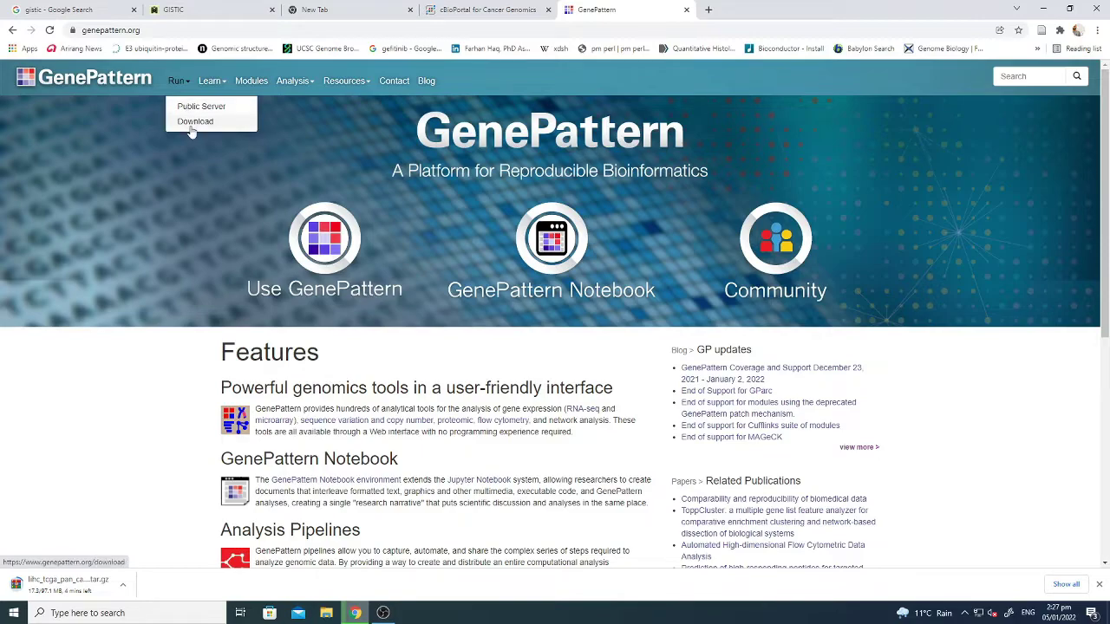
left_click(195, 121)
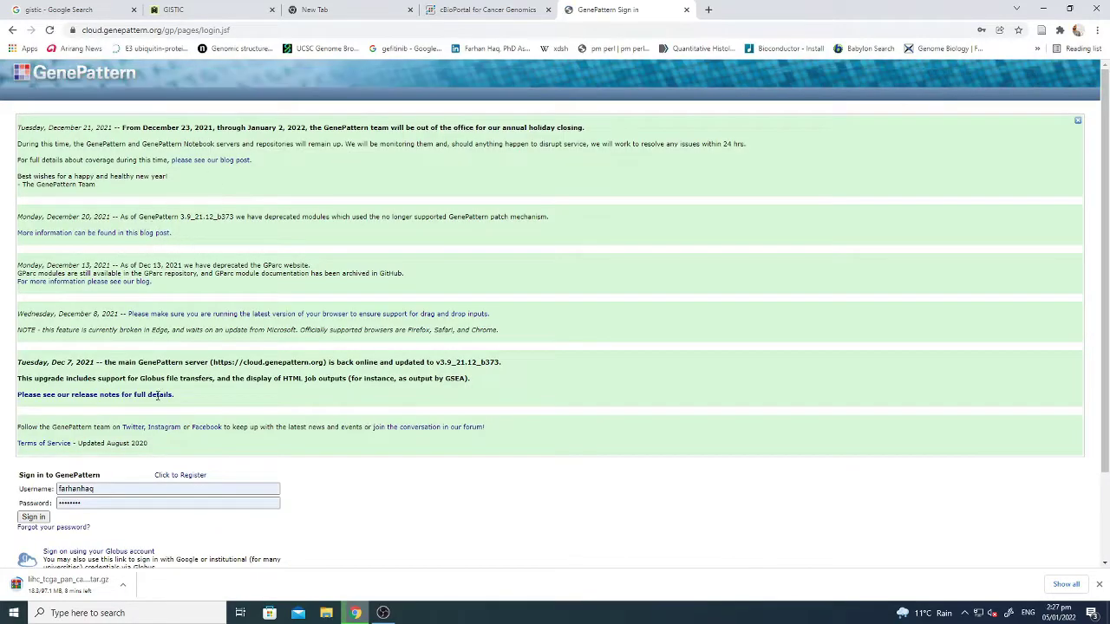
- Fill the GenePattern sign-in form with the saved username and password
scroll(64, 442, "down", 1)
left_click(109, 380)
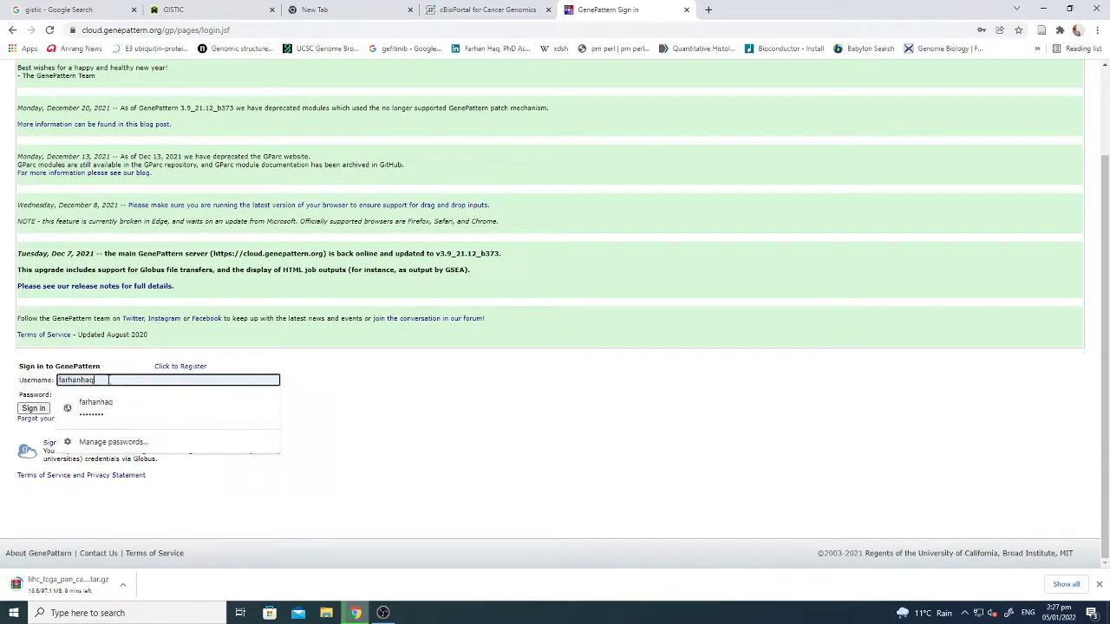
left_click(95, 406)
- Open the GenePattern account registration page in a new tab and examine the fields required to create an account
right_click(169, 367)
left_click(182, 375)
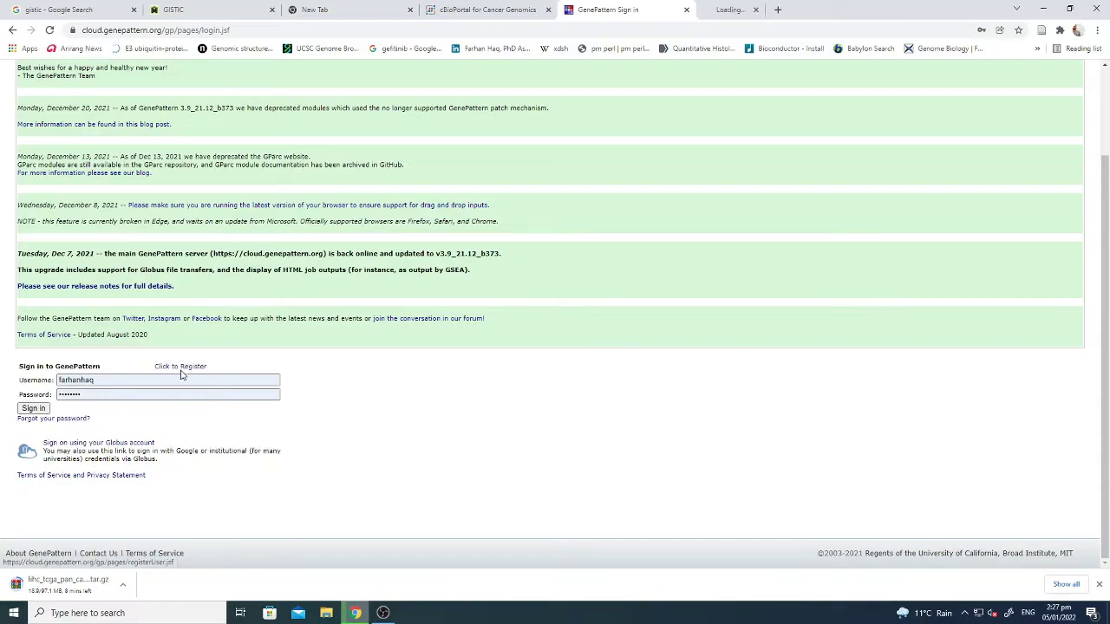
left_click(732, 10)
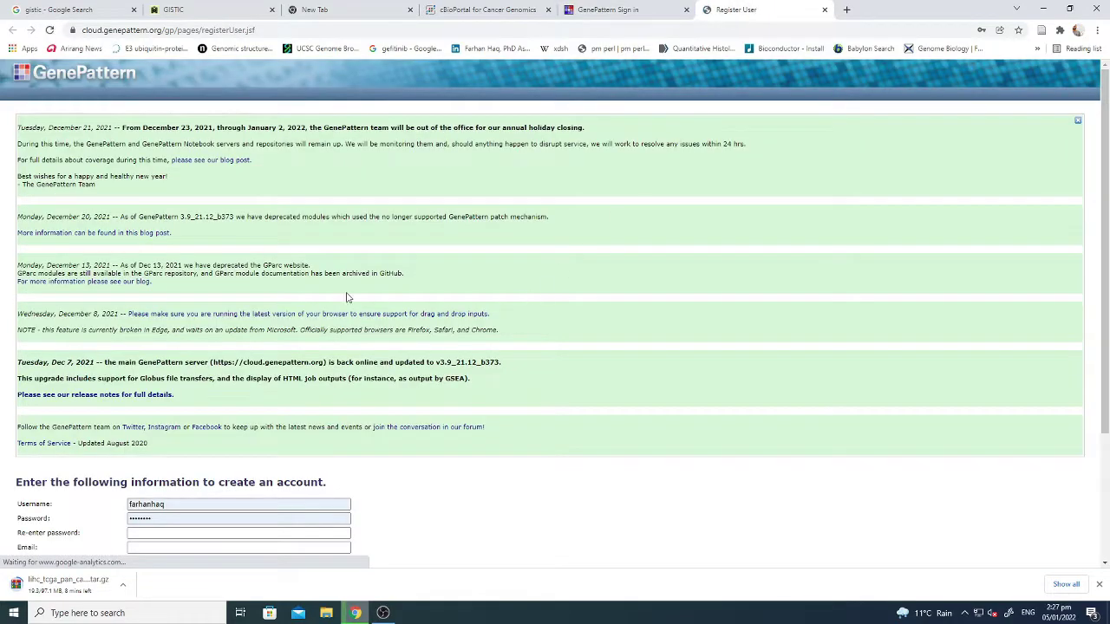
scroll(199, 325, "down", 2)
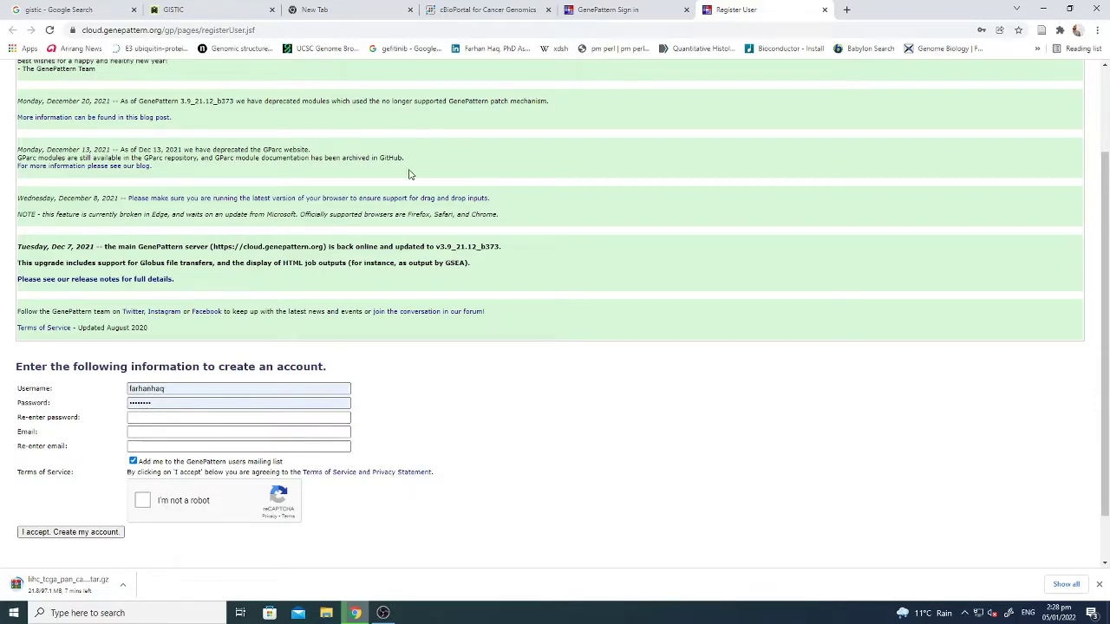
- Go back to the GenePattern sign-in page and sign in with the filled-in credentials
key("ctrl+shift+Tab")
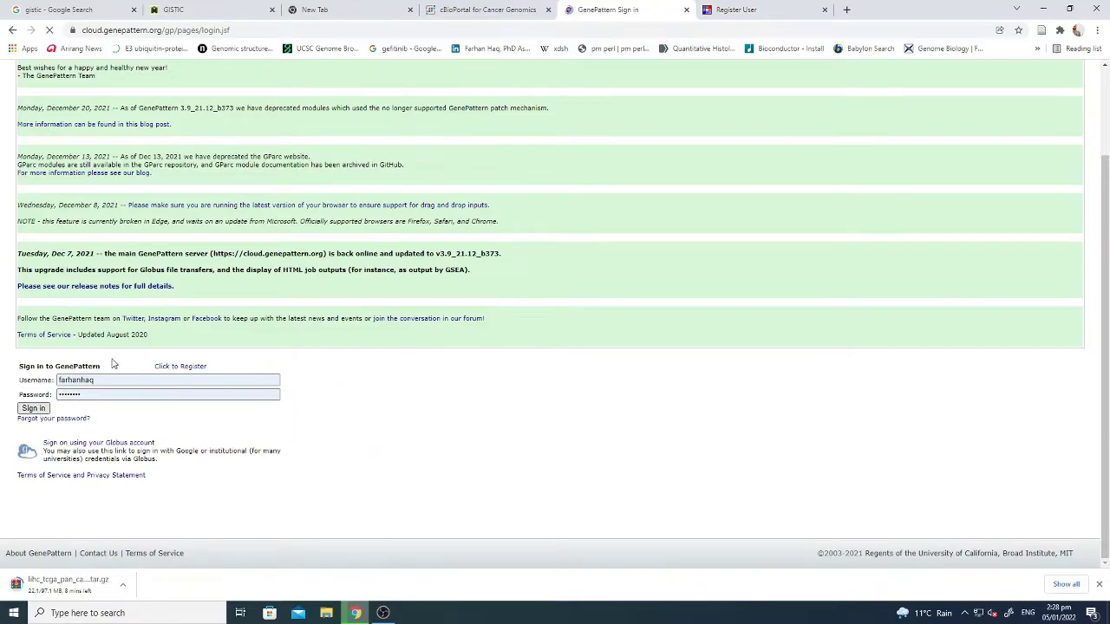
scroll(87, 378, "up", 2)
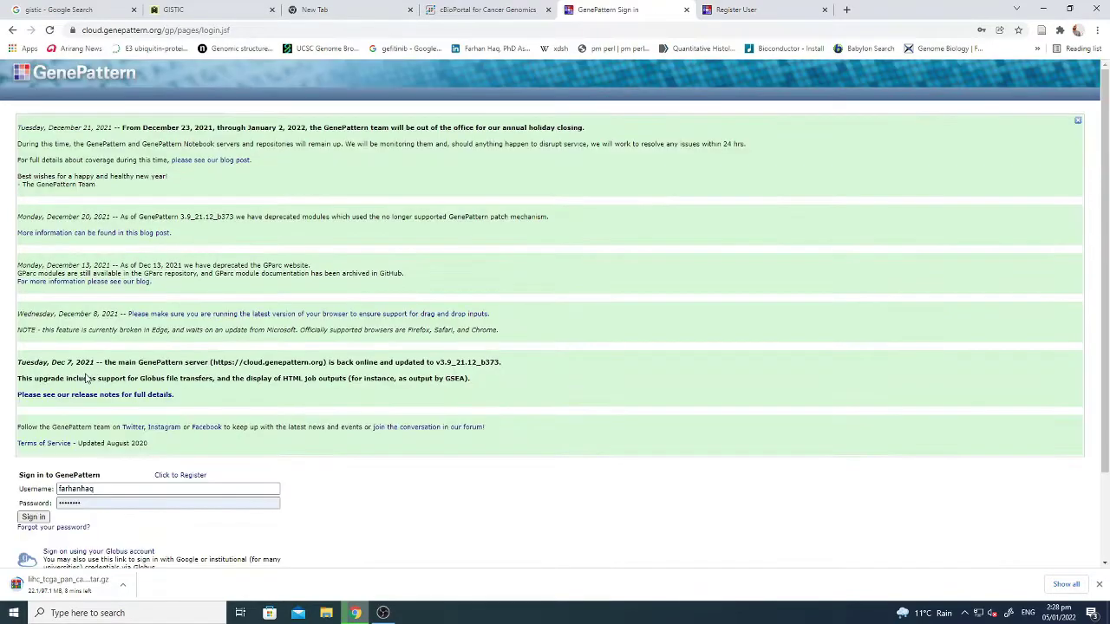
left_click(33, 518)
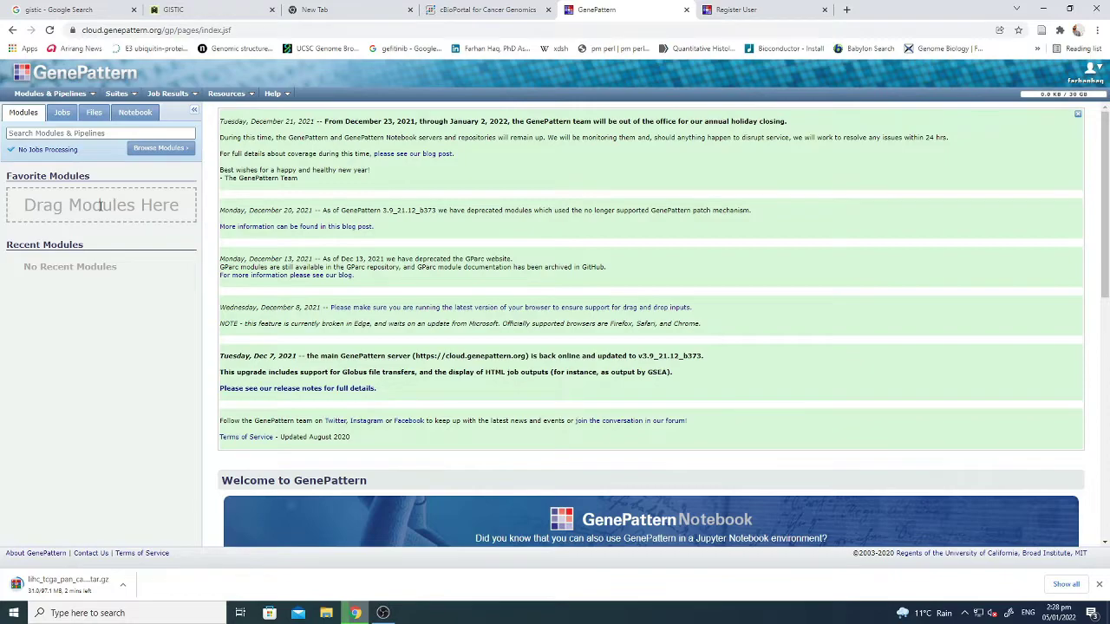
- Open the GenePattern module browser and look through the module categories
left_click(62, 112)
left_click(26, 114)
left_click(160, 147)
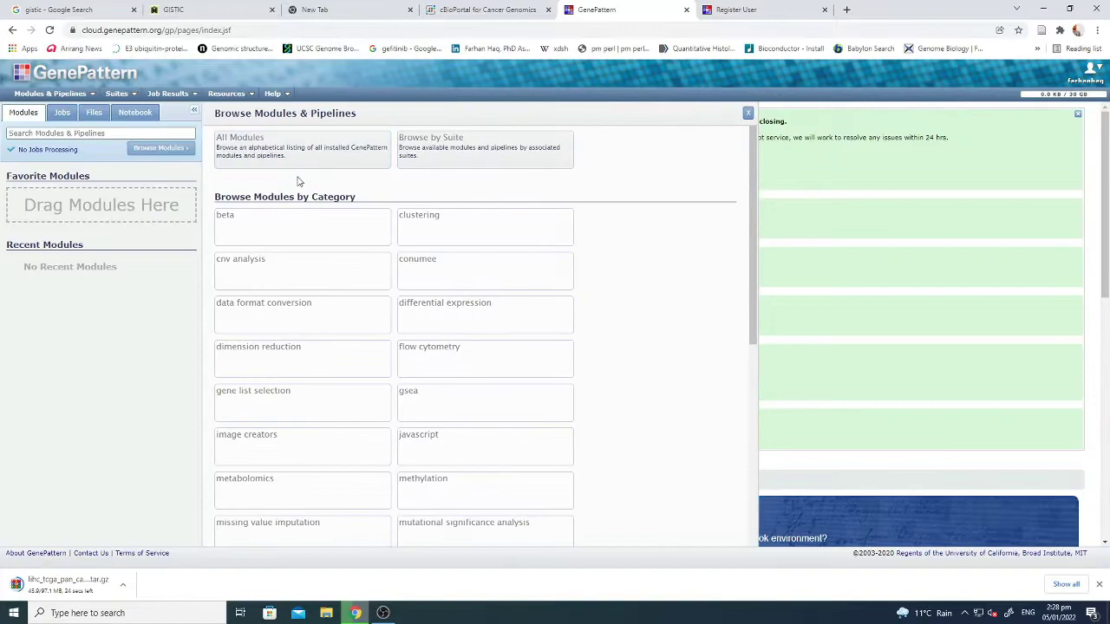
scroll(316, 288, "down", 1)
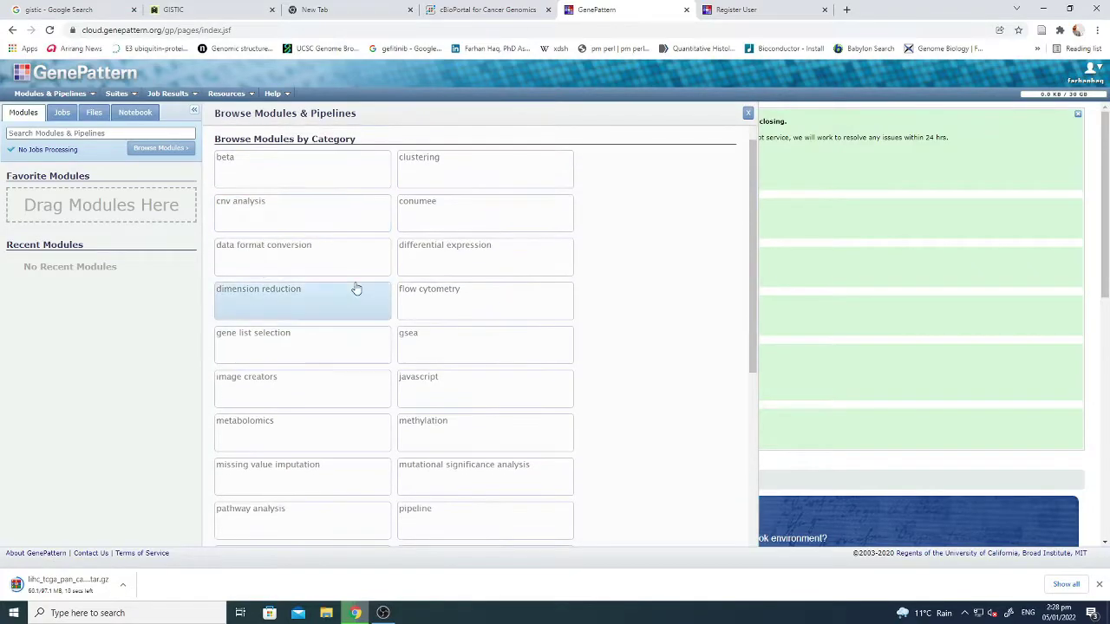
scroll(296, 372, "down", 2)
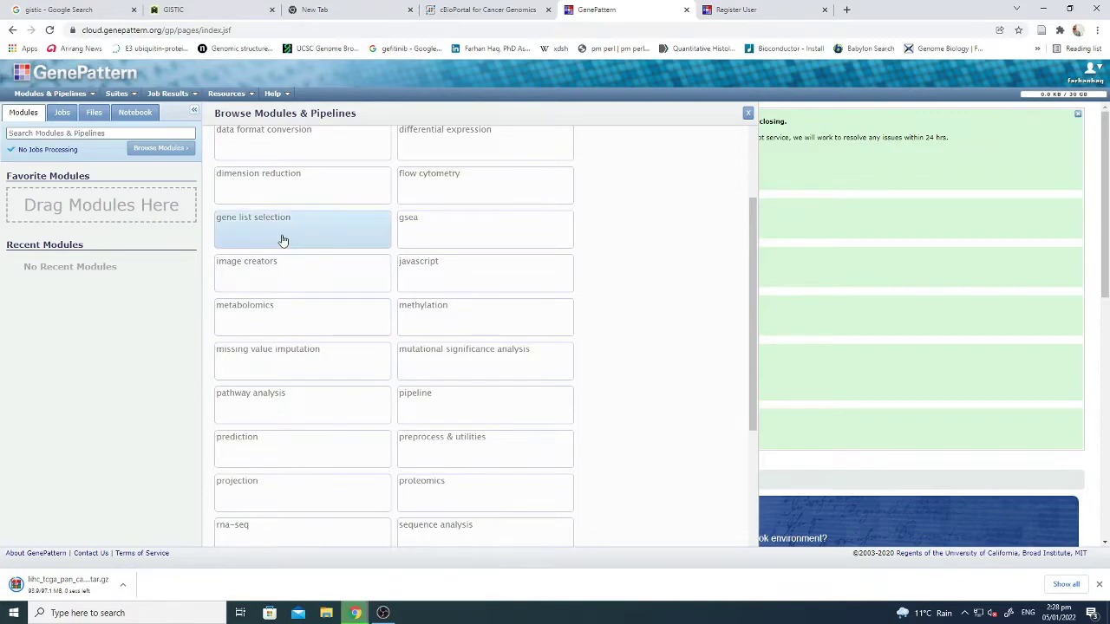
scroll(286, 251, "down", 1)
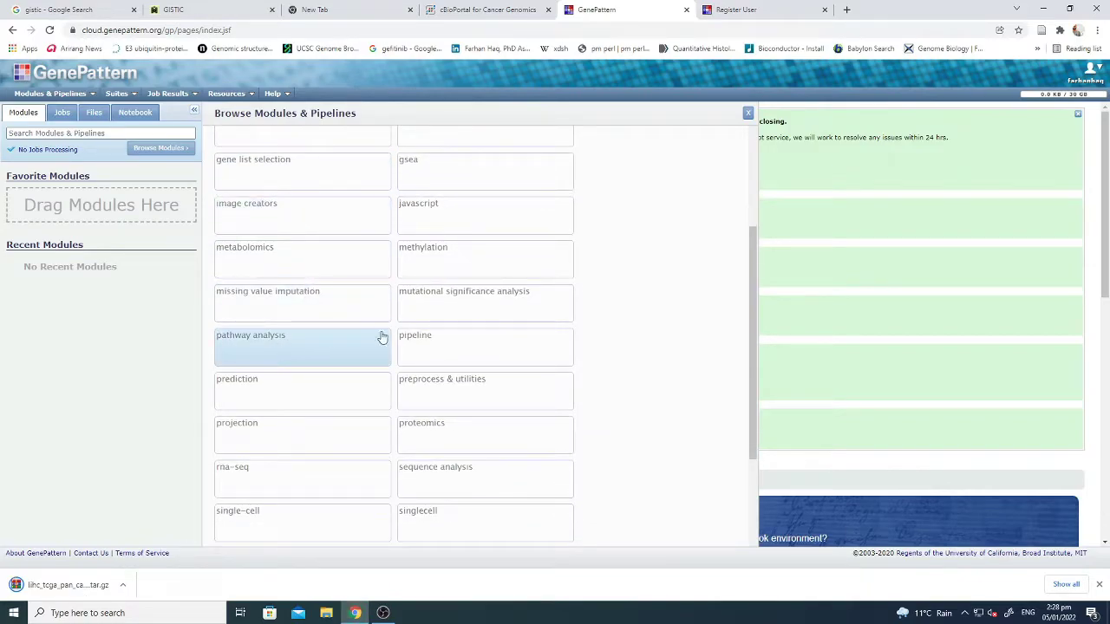
- Search the GenePattern modules for "GIS" and open the GISTIC_2.0 module
scroll(423, 310, "down", 1)
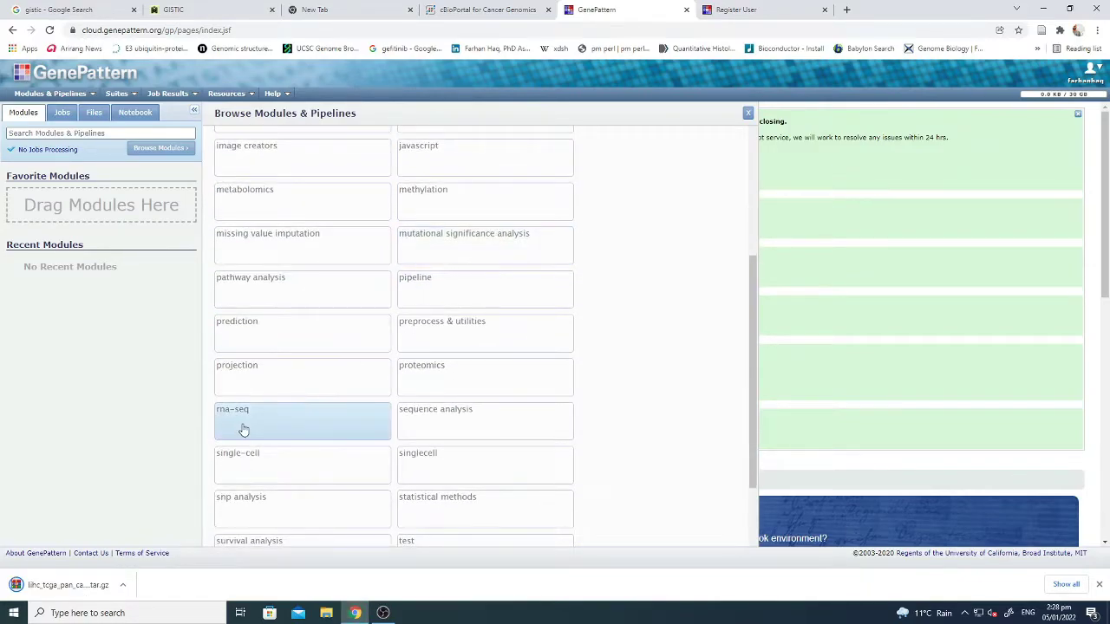
scroll(240, 426, "down", 2)
scroll(245, 412, "down", 1)
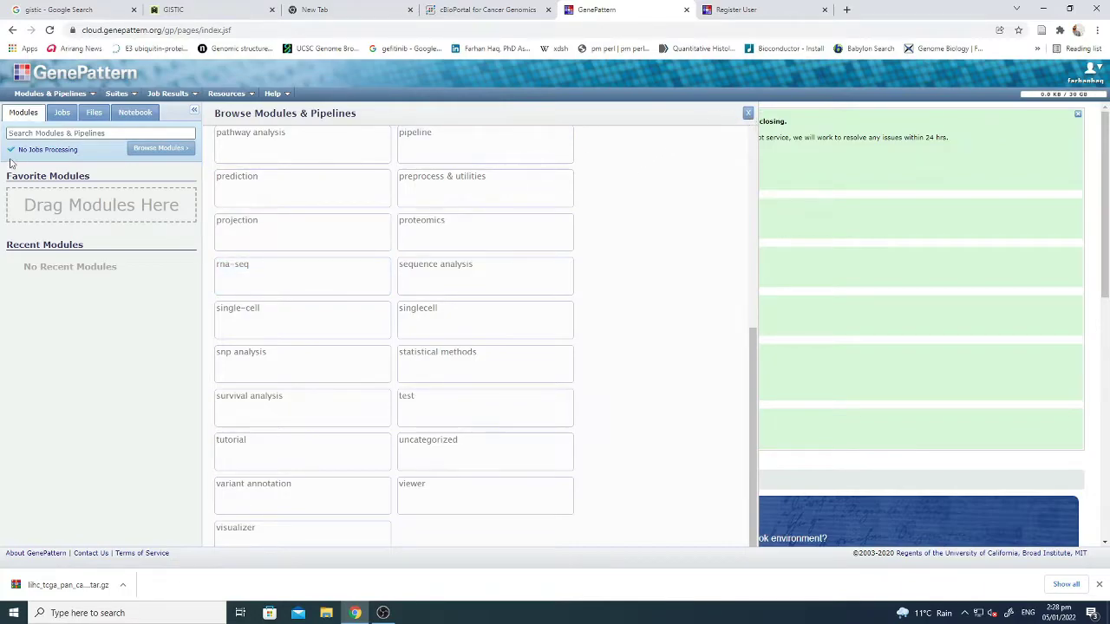
left_click(49, 133)
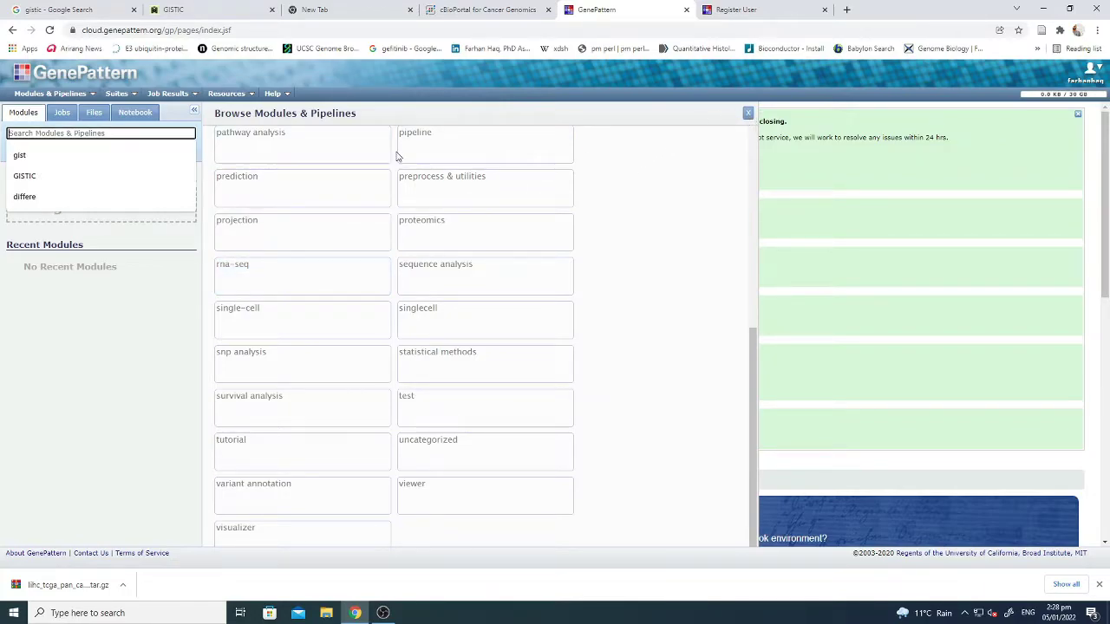
type("GIS")
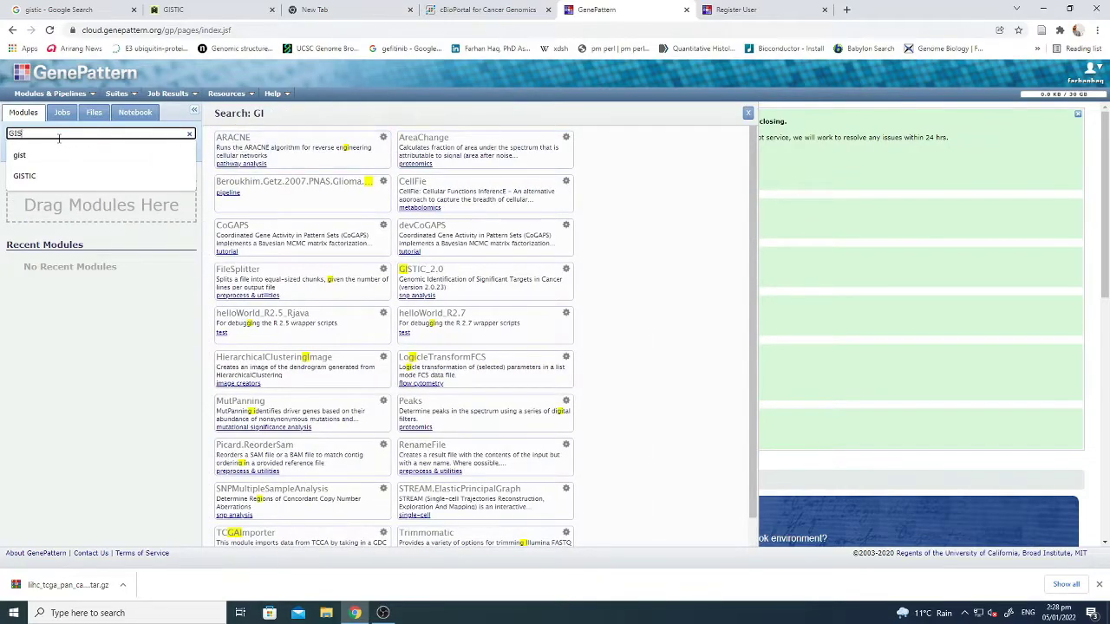
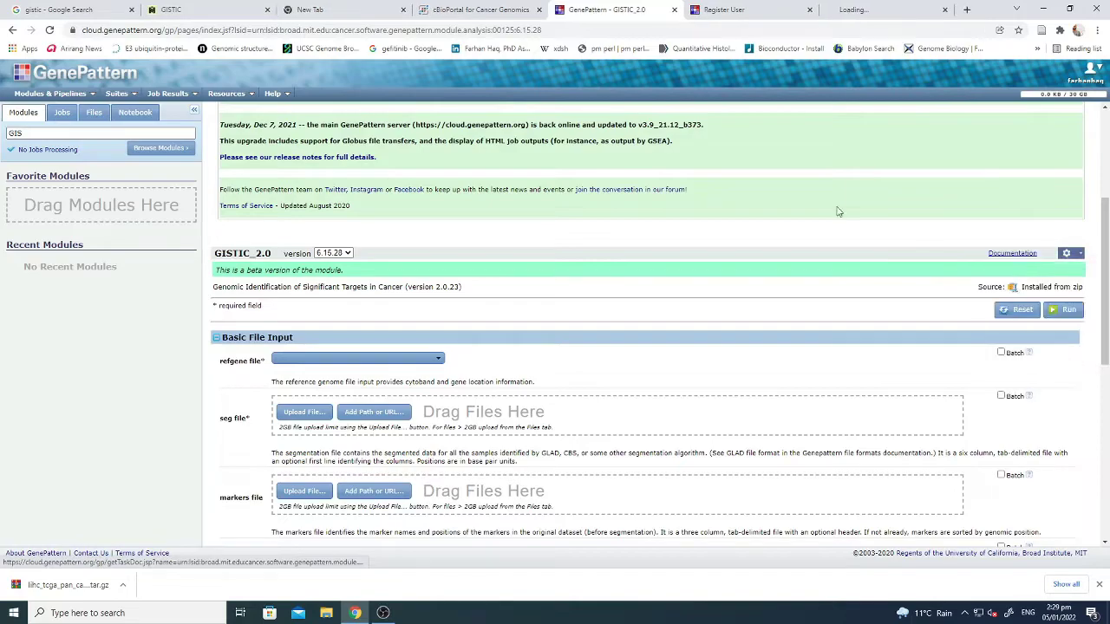
- Choose Human_Hg19.mat as the refgene file in the GISTIC_2.0 basic file inputs
scroll(390, 330, "down", 1)
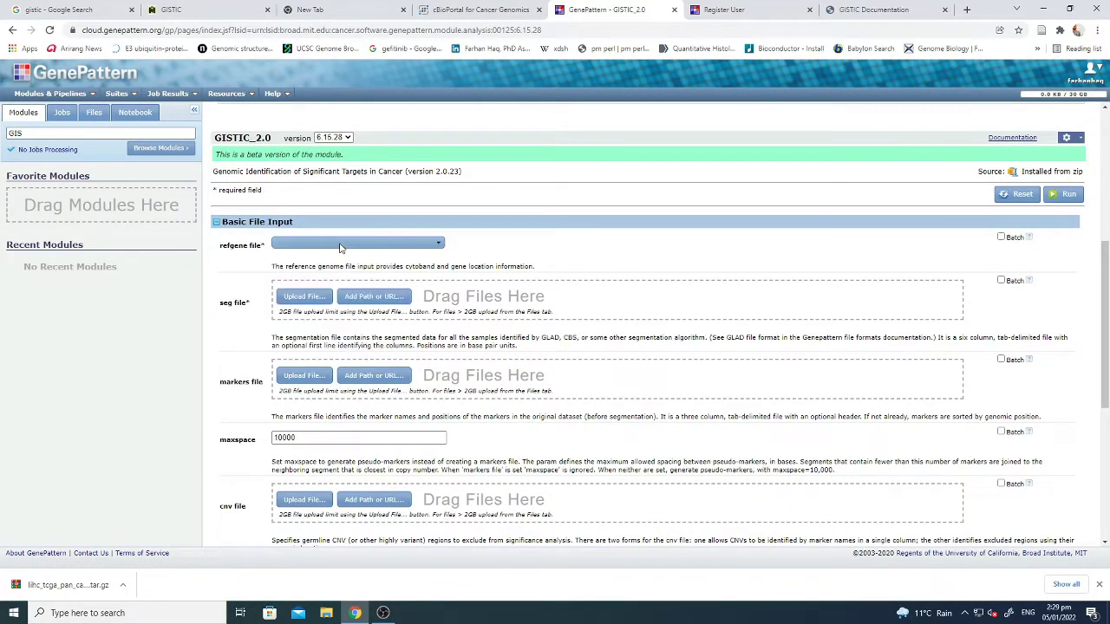
left_click(441, 244)
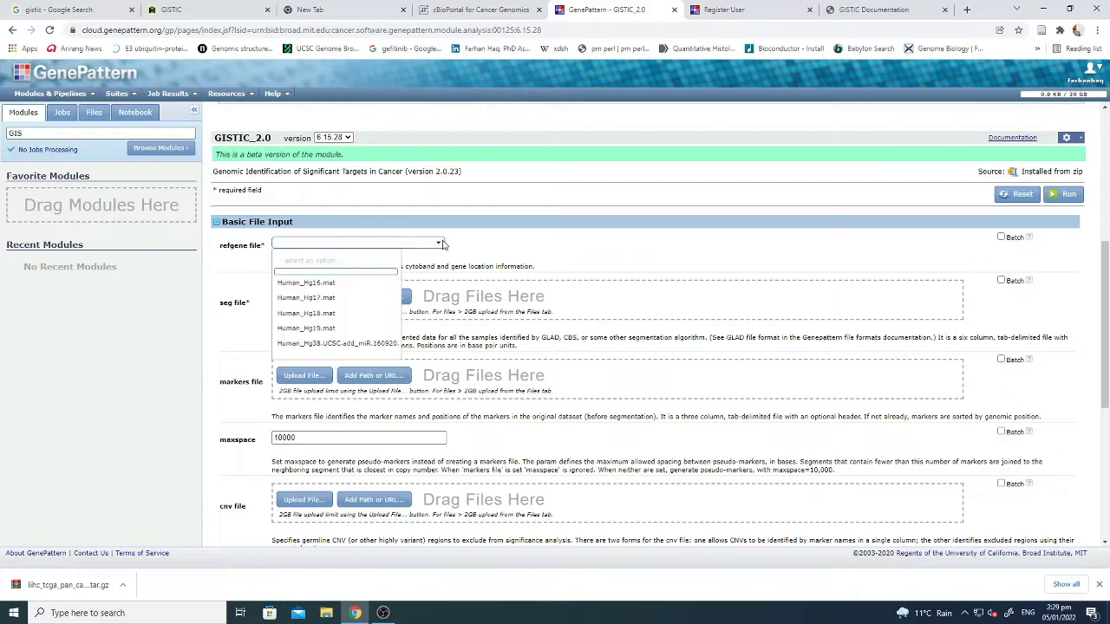
left_click(330, 329)
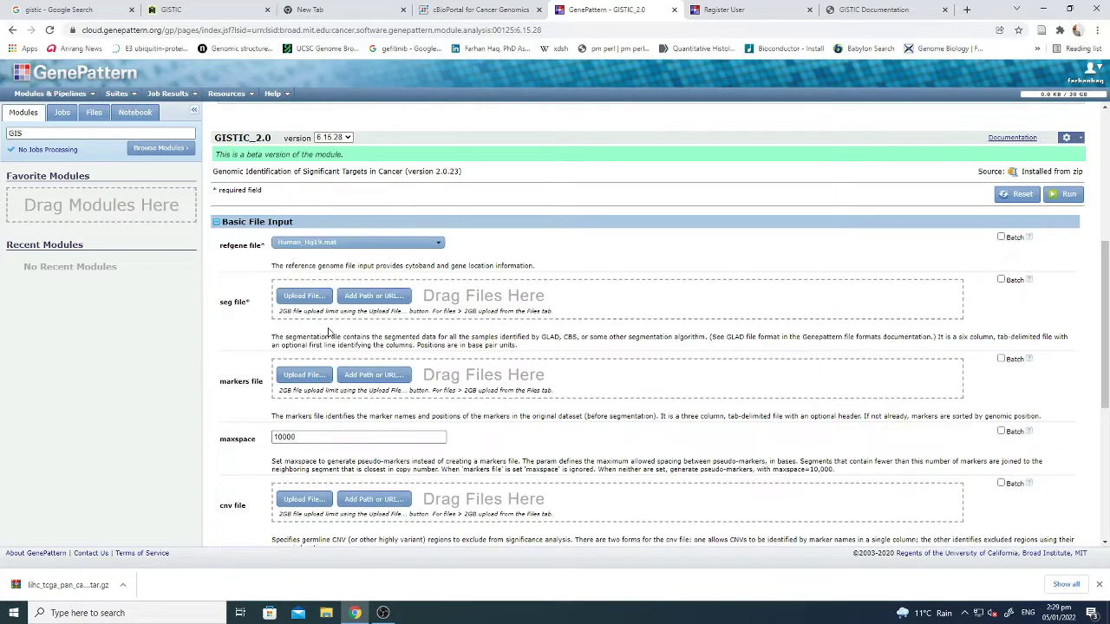
- Look over the seg file, markers file, maxspace and cnv file inputs of the GISTIC_2.0 form
double_click(226, 302)
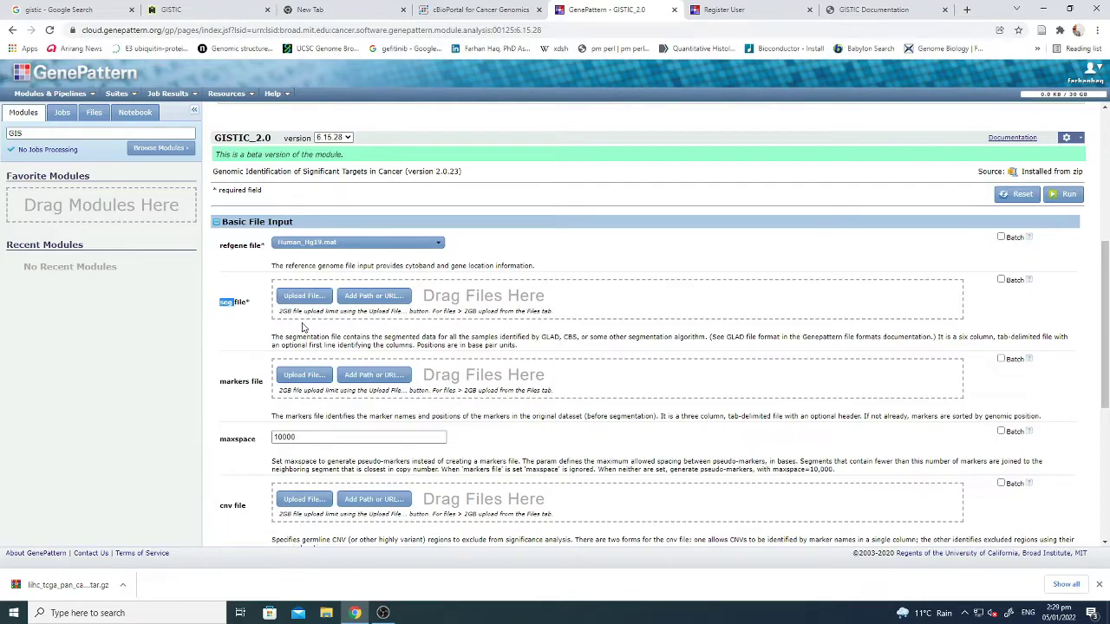
scroll(296, 310, "down", 2)
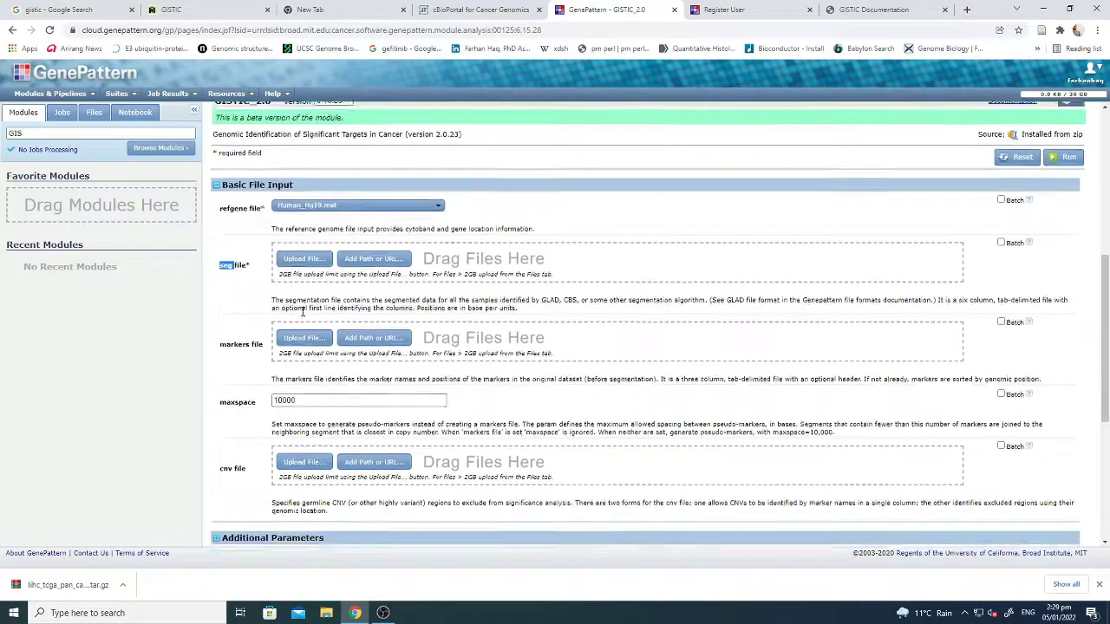
left_click(300, 321)
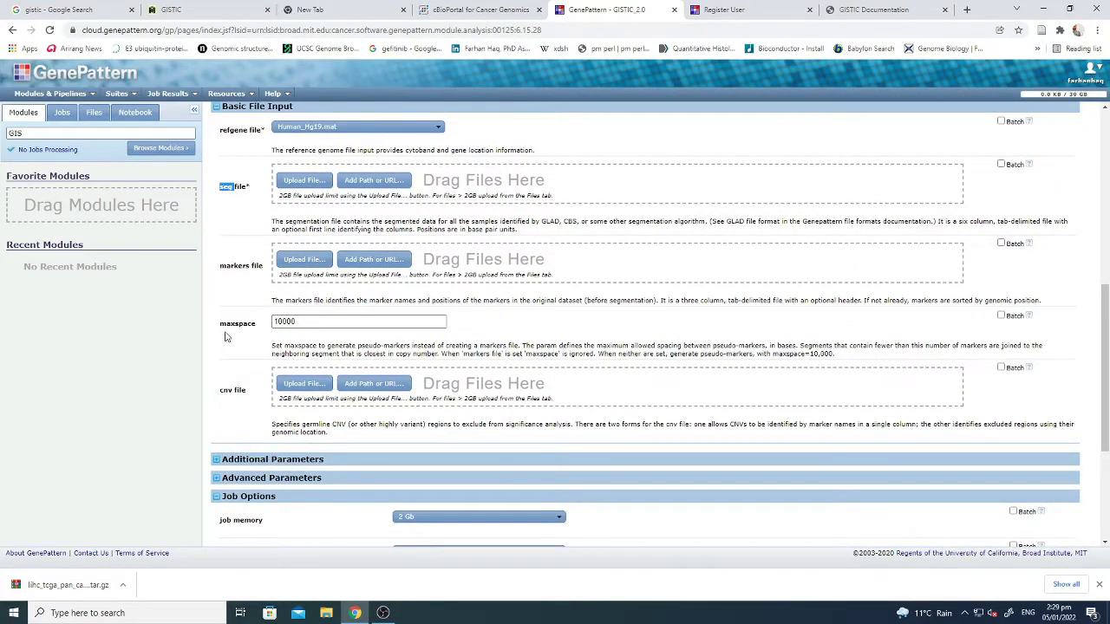
scroll(226, 336, "down", 1)
- Find the Input Files section in the GISTIC documentation and read the column headers required for the segmentation file
left_click(911, 10)
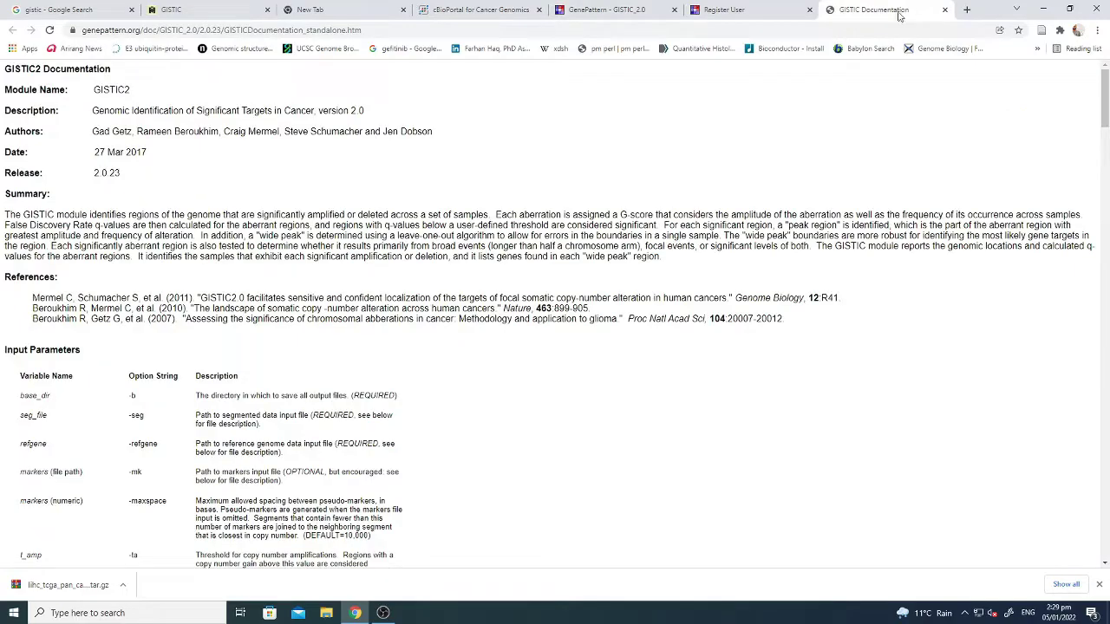
scroll(379, 297, "down", 12)
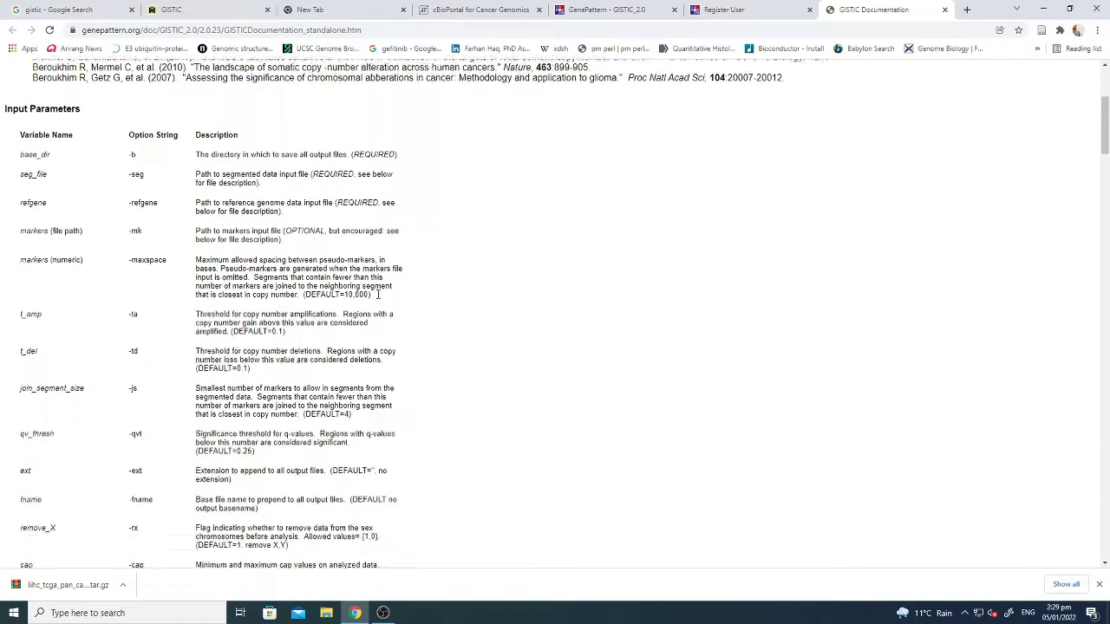
scroll(378, 300, "down", 5)
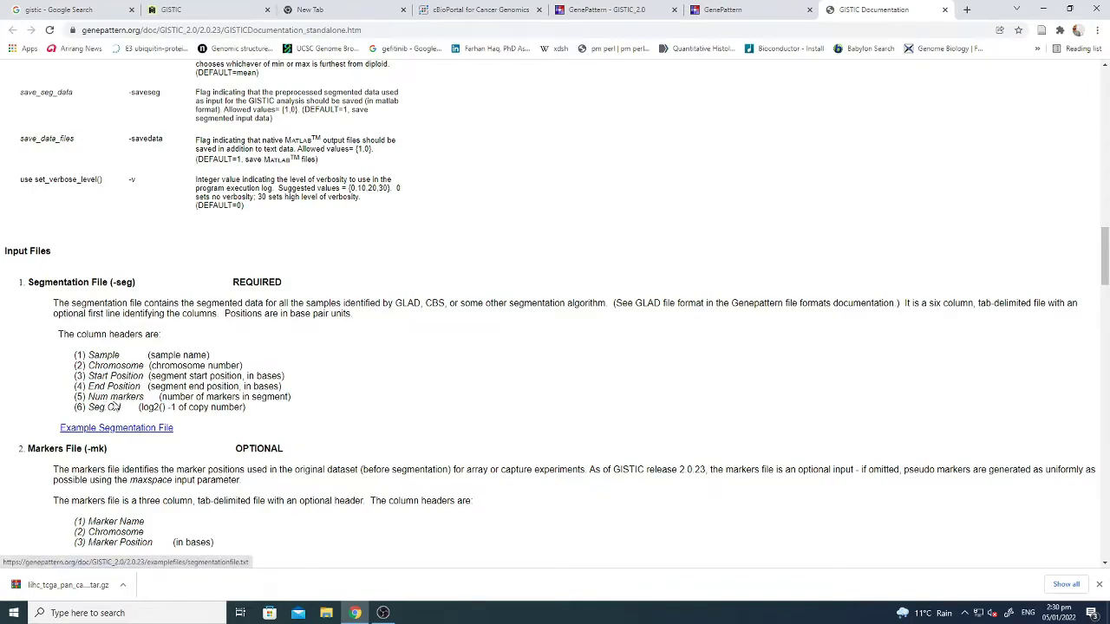
left_click_drag(59, 334, 150, 354)
left_click_drag(156, 396, 253, 415)
left_click(253, 415)
double_click(161, 376)
triple_click(160, 377)
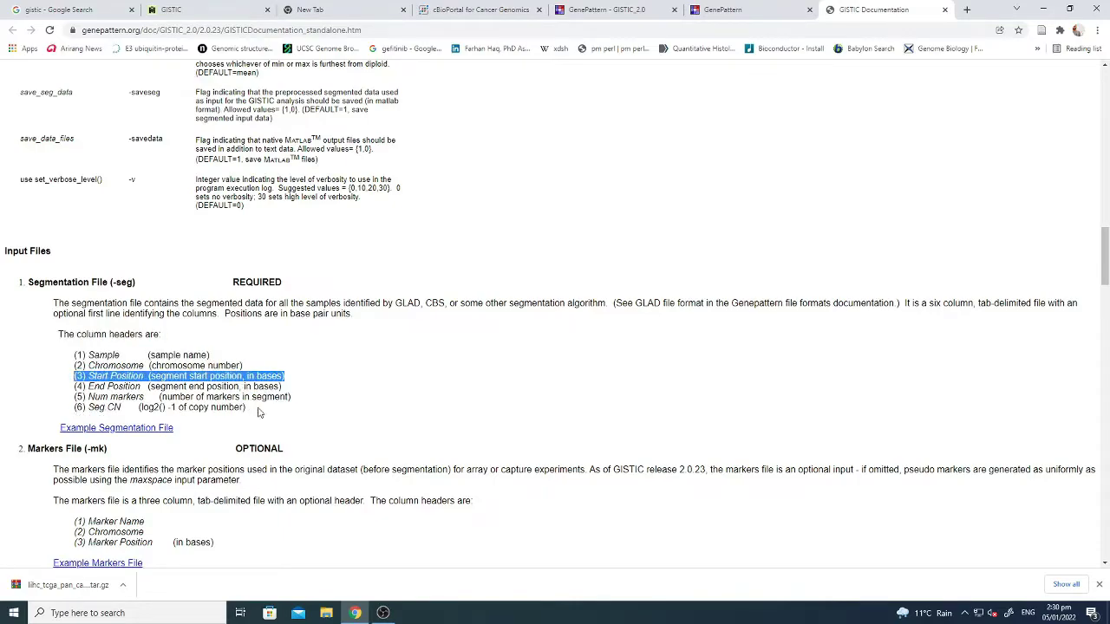
- Open the example segmentation file from the GISTIC documentation in a new tab and switch to it
right_click(147, 438)
left_click(173, 442)
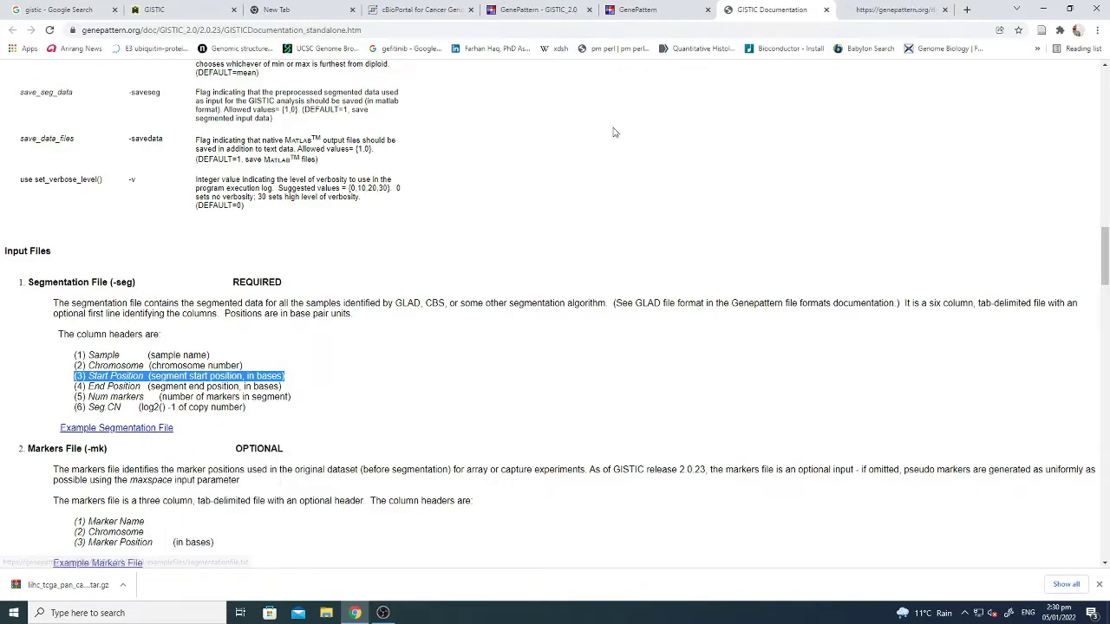
left_click(904, 7)
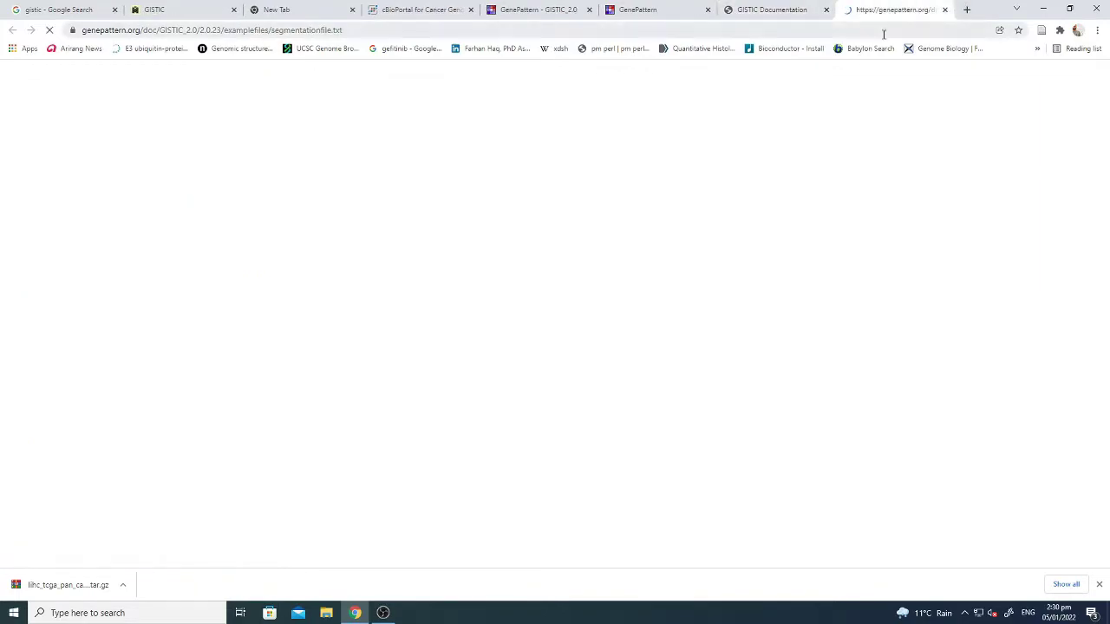
- Examine the sample, chromosome, start, end, marker count and copy number columns in the first row of the example segmentation file
double_click(22, 72)
double_click(74, 73)
double_click(115, 71)
double_click(155, 71)
double_click(213, 72)
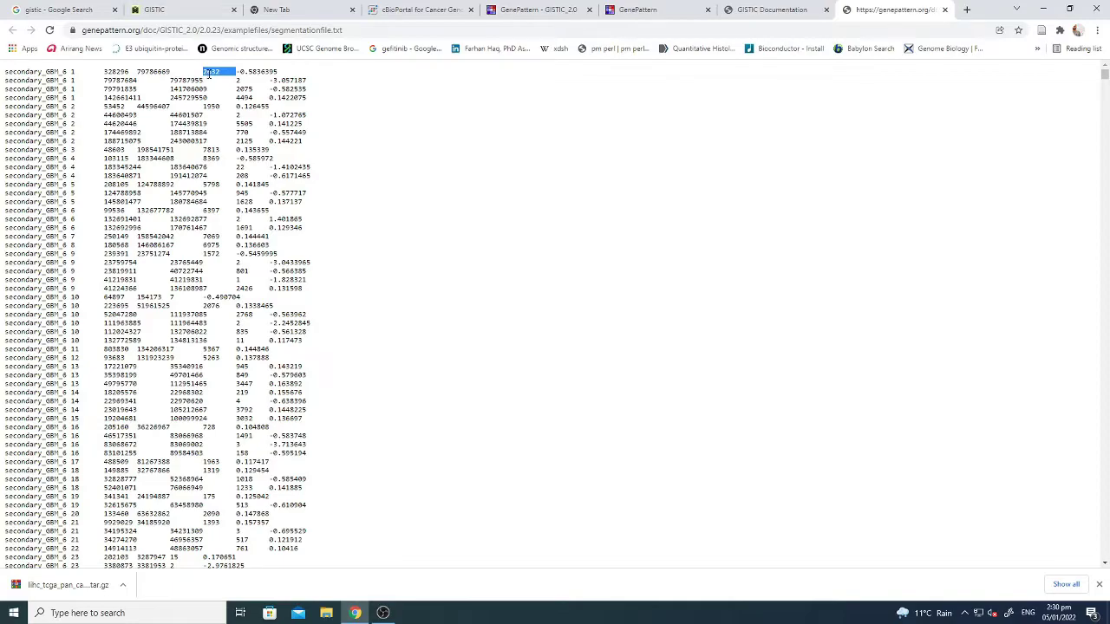
double_click(116, 71)
left_click(116, 71)
double_click(110, 71)
double_click(154, 72)
left_click_drag(237, 71, 241, 71)
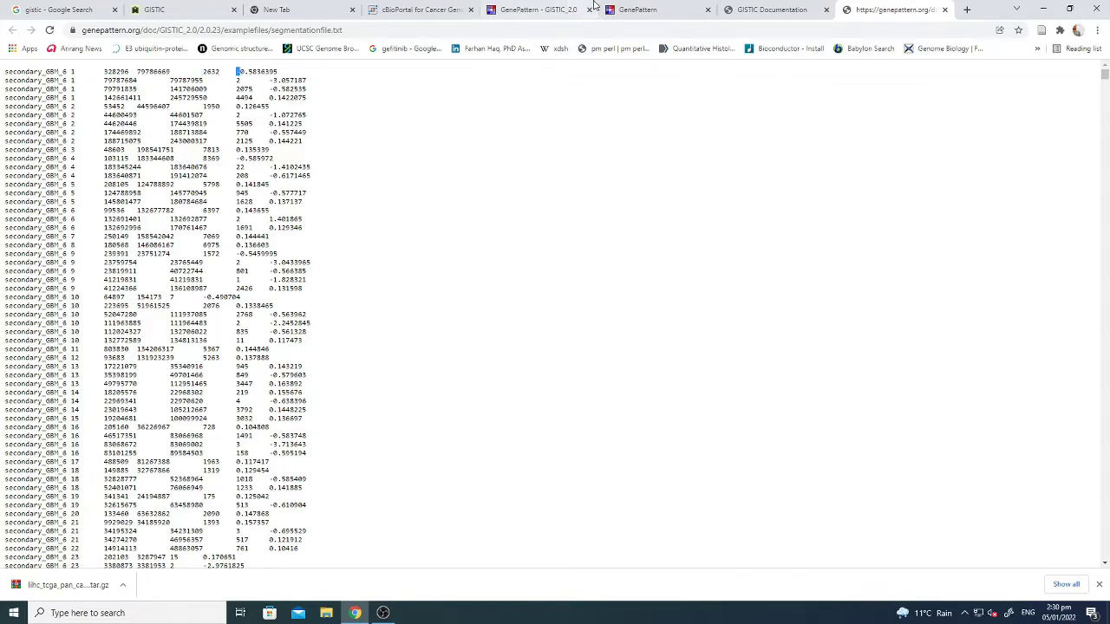
- Check the markers and reference genome file descriptions in the GISTIC documentation, and return to the GISTIC_2.0 input form
left_click(683, 5)
left_click(796, 7)
scroll(201, 386, "down", 3)
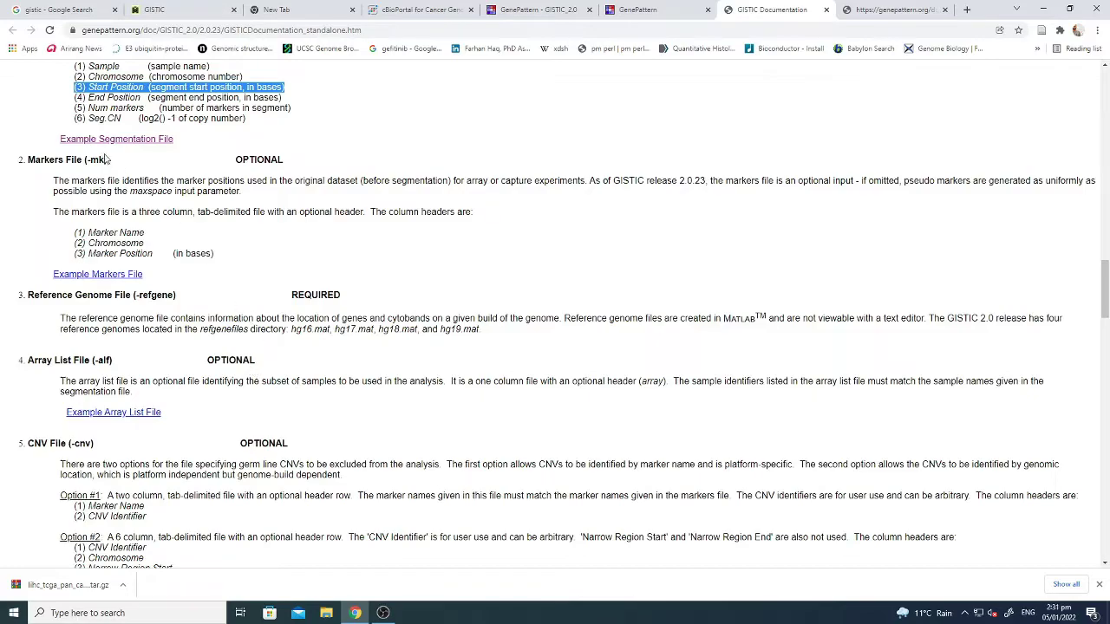
scroll(84, 159, "up", 1)
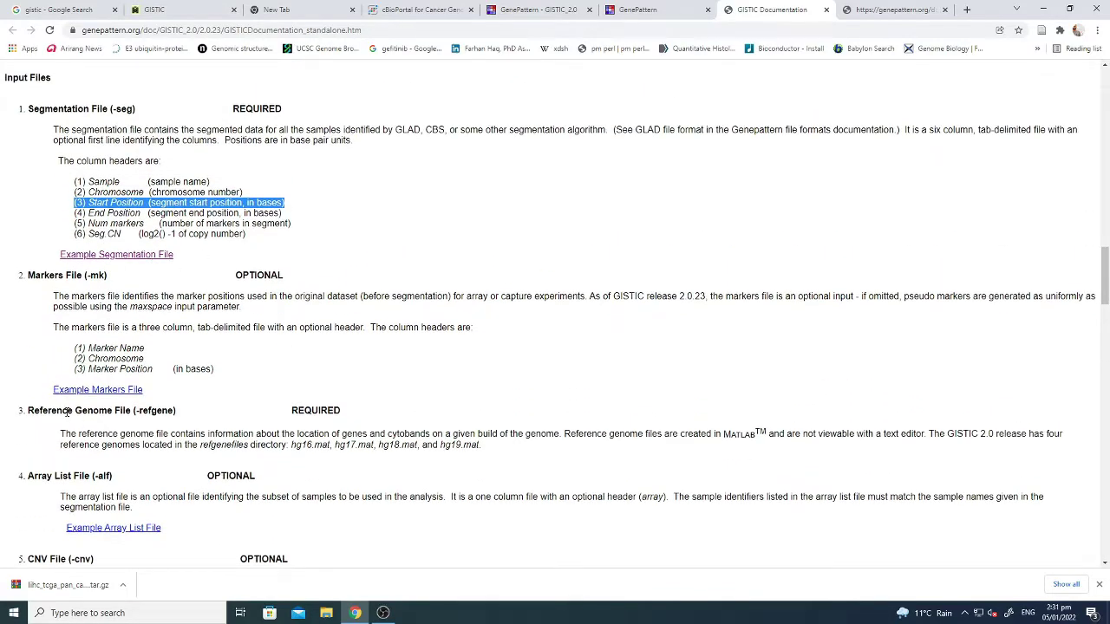
left_click(537, 9)
scroll(260, 342, "up", 3)
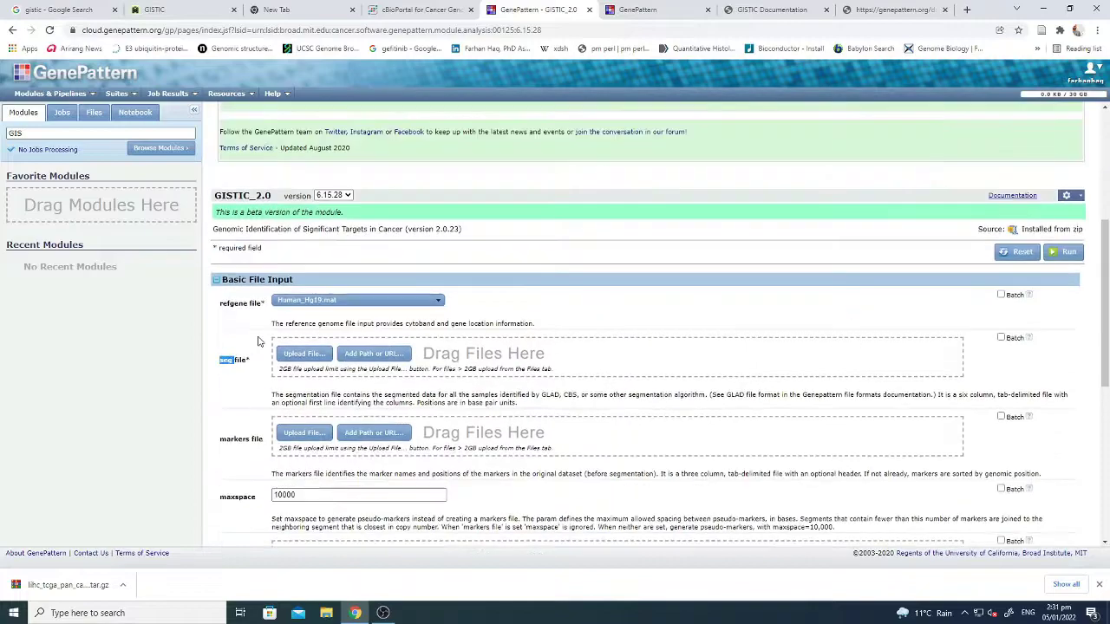
- Show the downloaded lihc_tcga_pan_can_atlas_2018.tar.gz in its folder and extract it to a lihc_tcga_pan_can_atlas_2018 folder
left_click(124, 586)
left_click(149, 546)
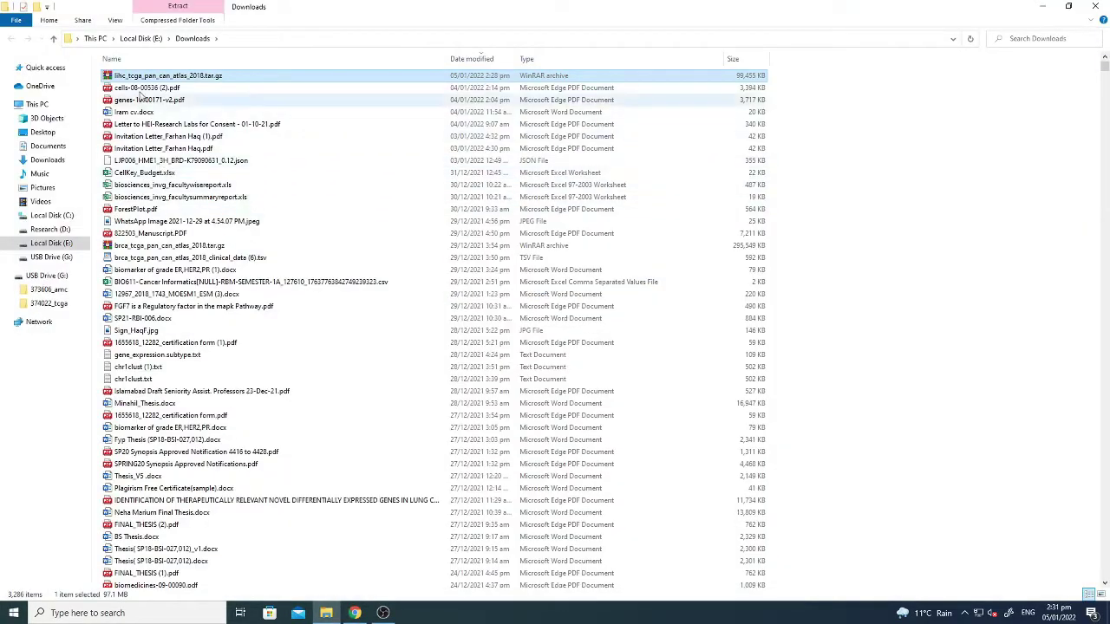
right_click(133, 76)
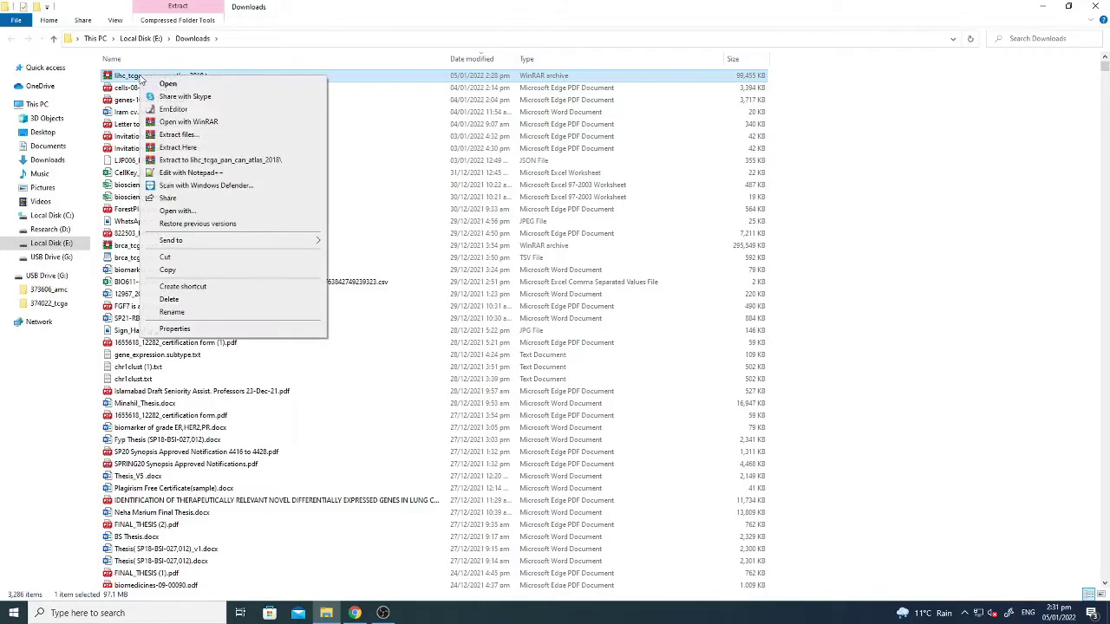
left_click(183, 161)
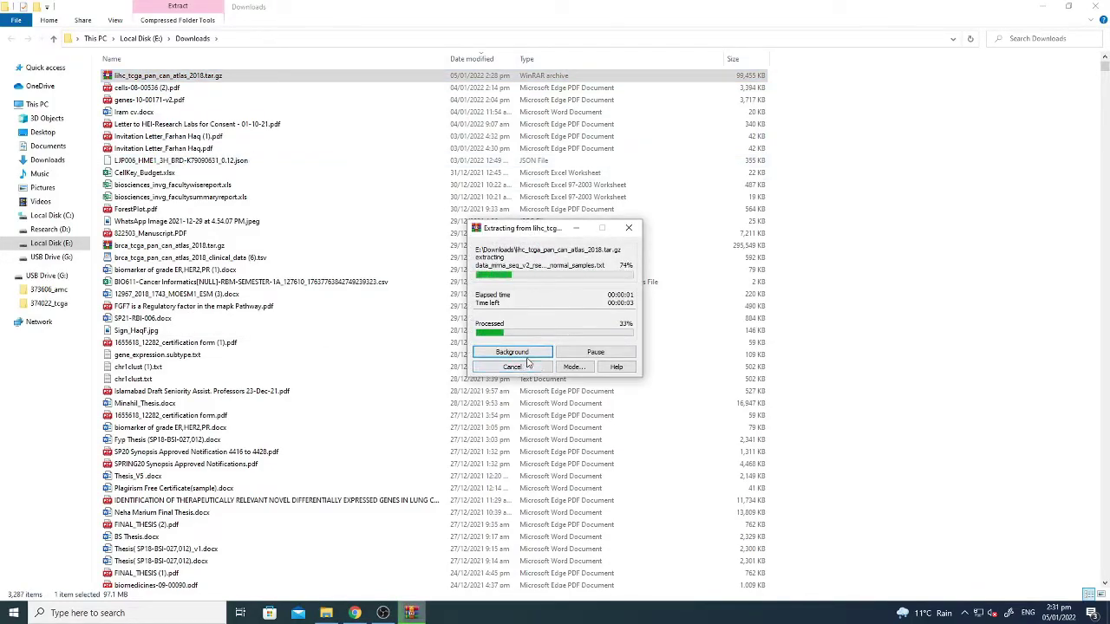
scroll(305, 309, "down", 2)
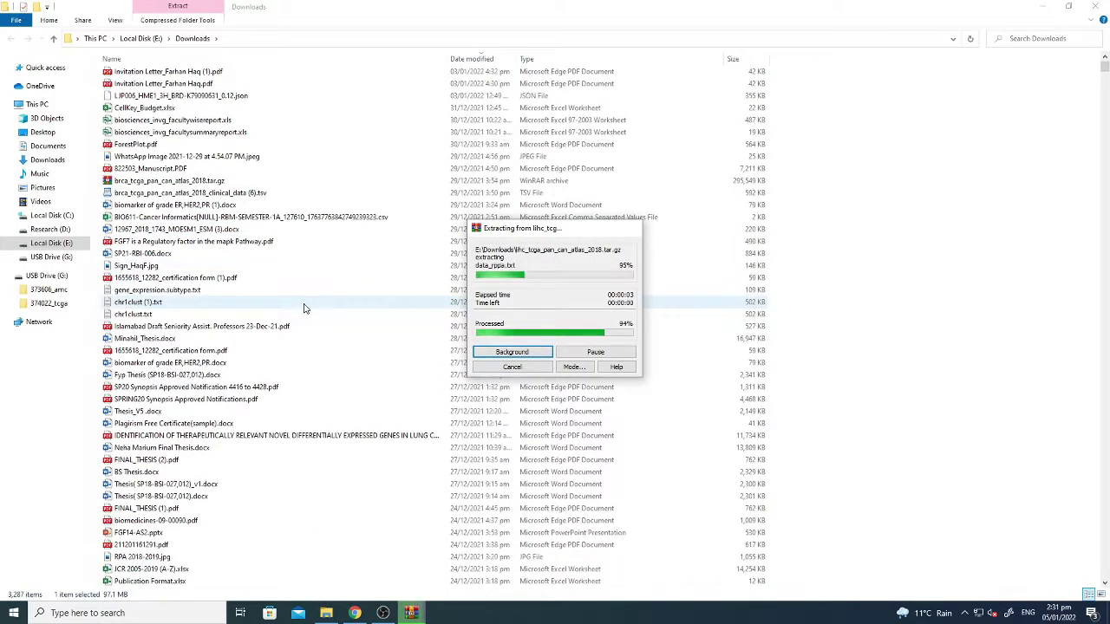
scroll(305, 310, "up", 2)
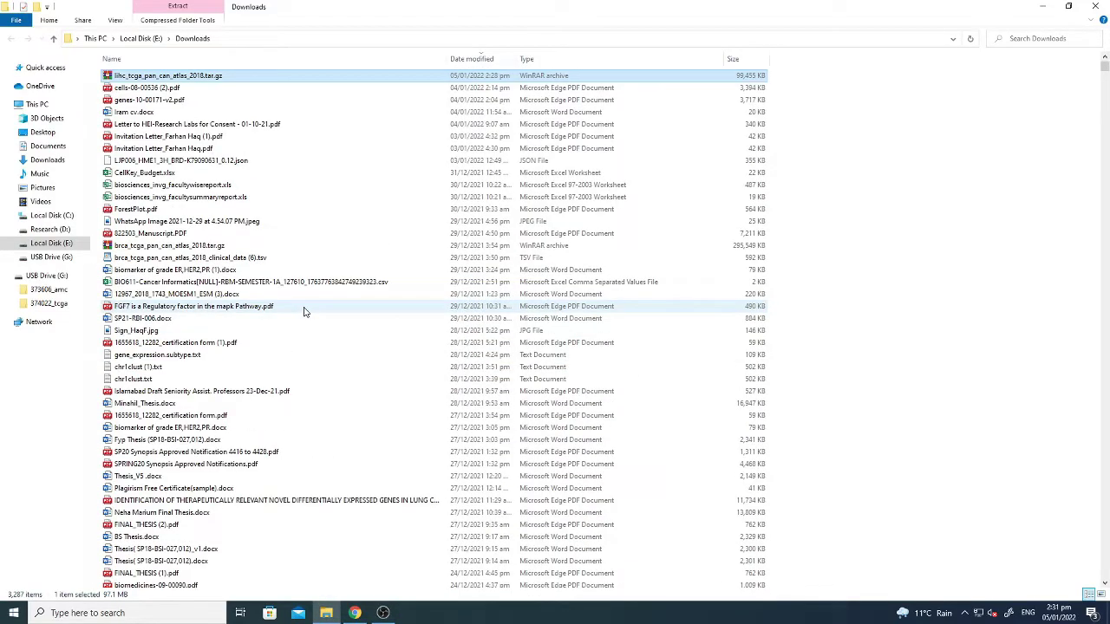
- Search the Downloads folder for LIHC and open the extracted lihc_tcga_pan_can_atlas_2018 folder
scroll(303, 309, "down", 15)
scroll(304, 310, "up", 15)
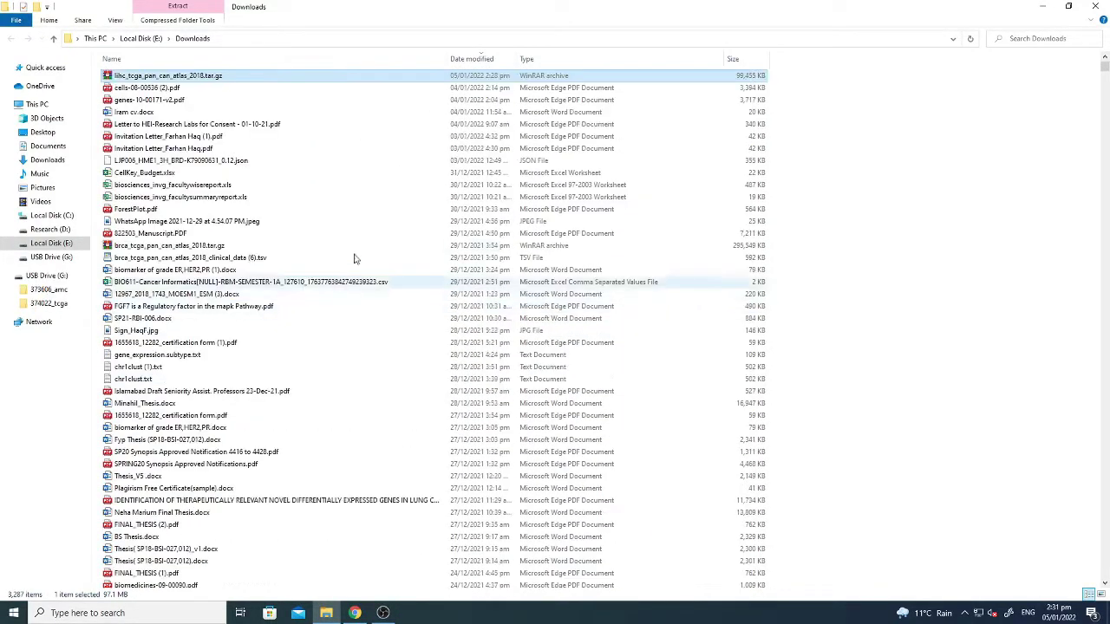
left_click(1048, 38)
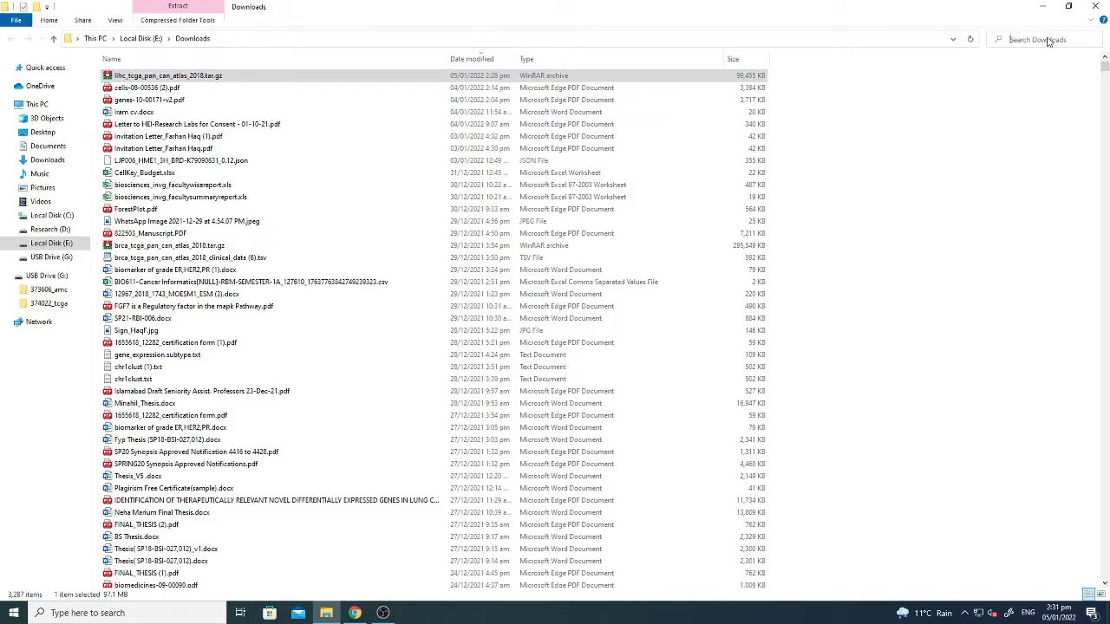
type("LIHC")
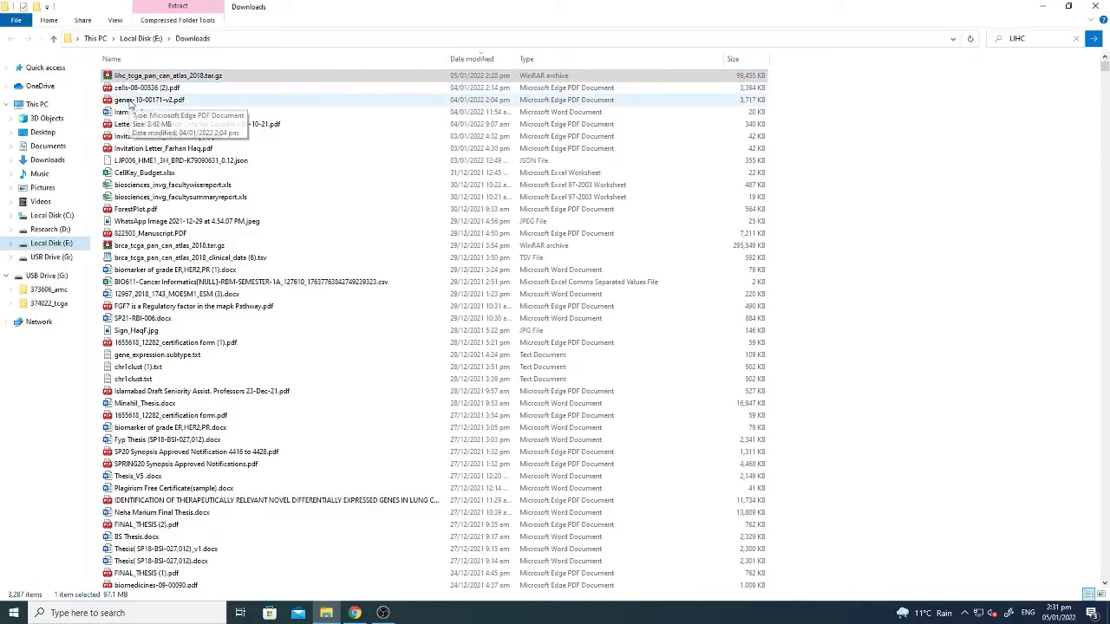
key("Return")
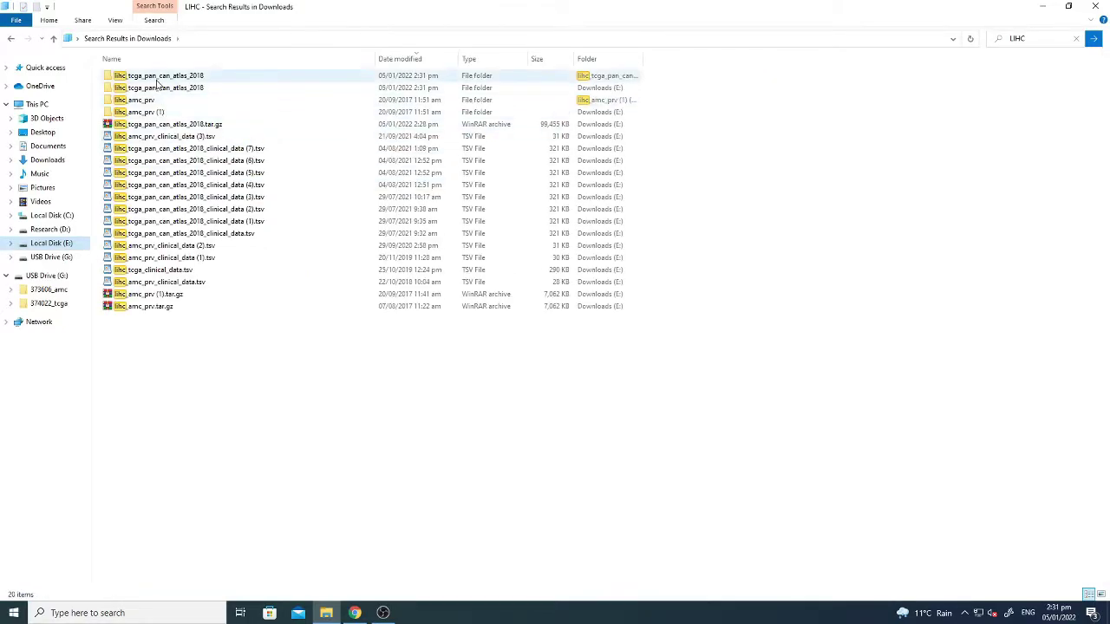
double_click(156, 77)
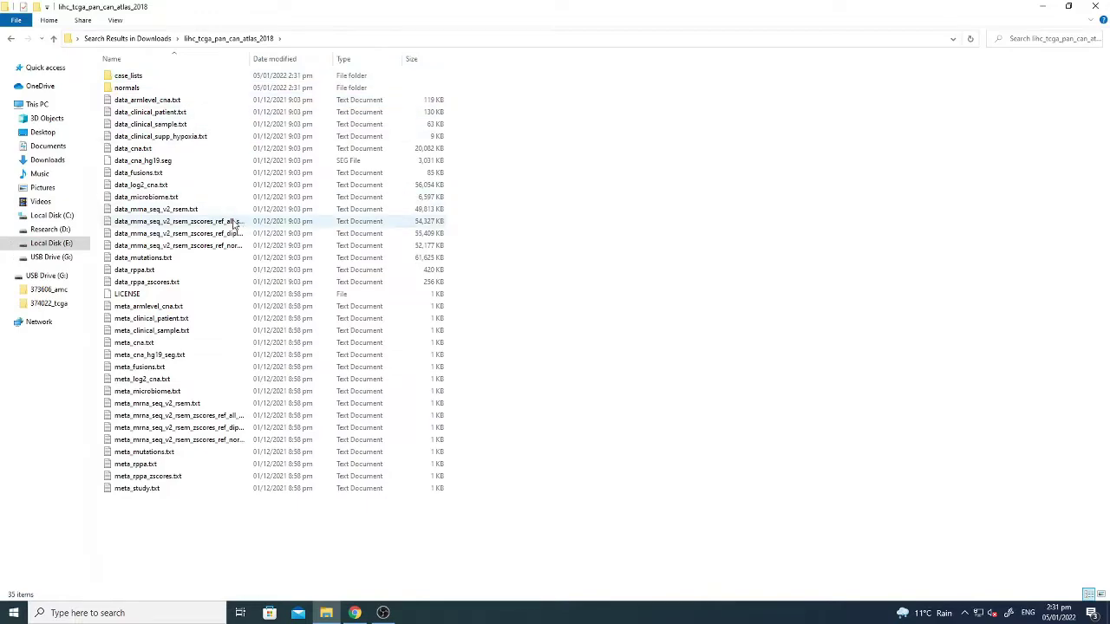
- Open data_cna_hg19.seg in Notepad++ and examine its columns and rows
left_click_drag(332, 59, 344, 57)
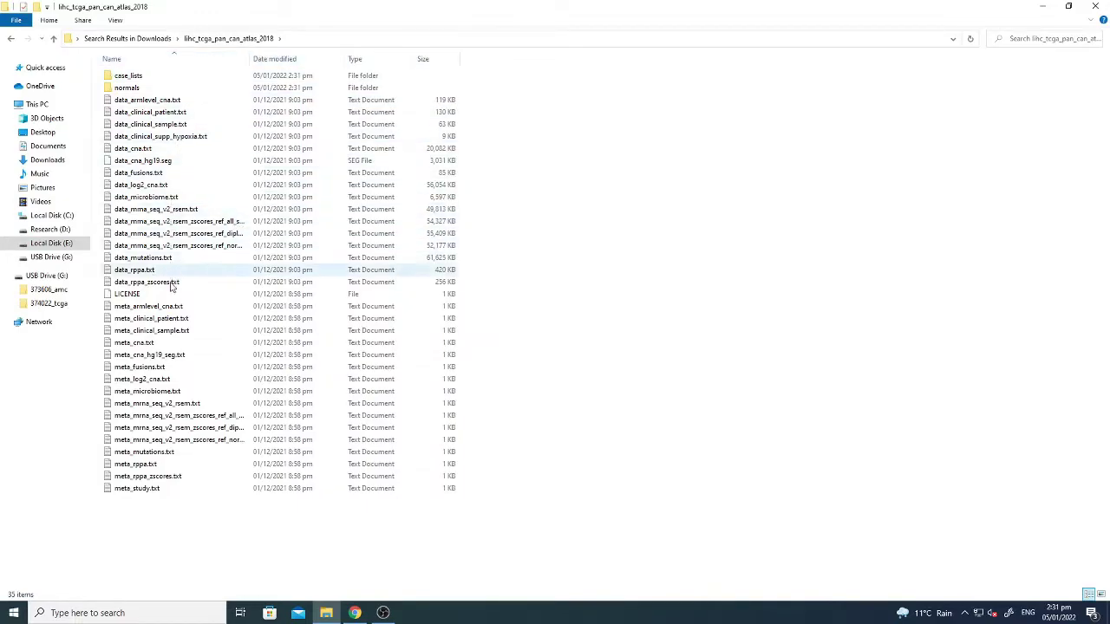
left_click(155, 162)
right_click(155, 161)
left_click(204, 212)
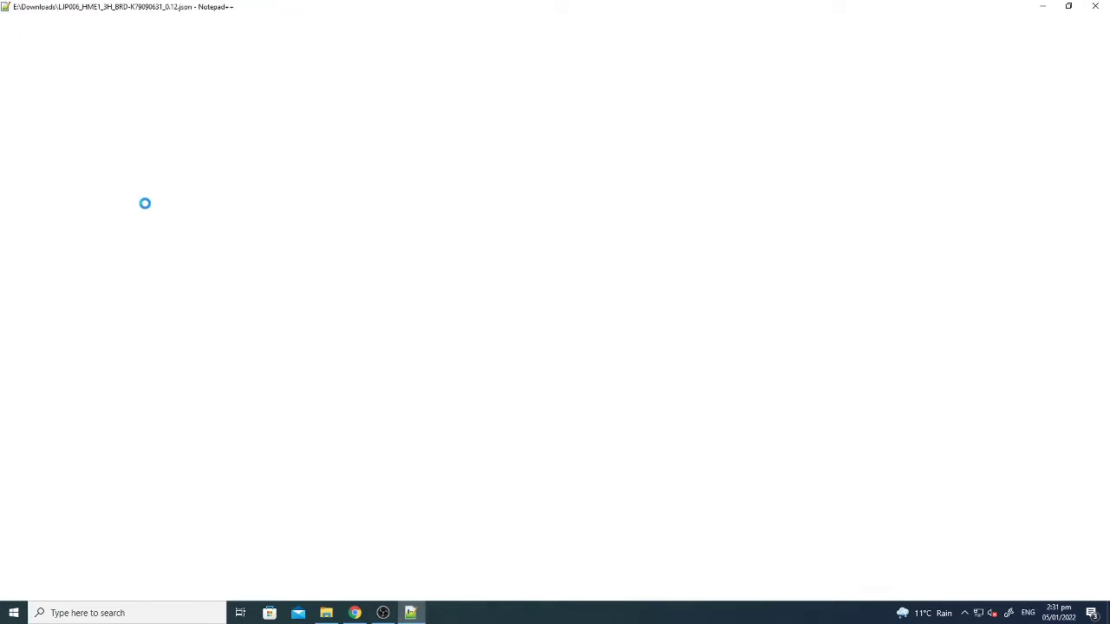
scroll(154, 196, "down", 2)
scroll(165, 198, "up", 2)
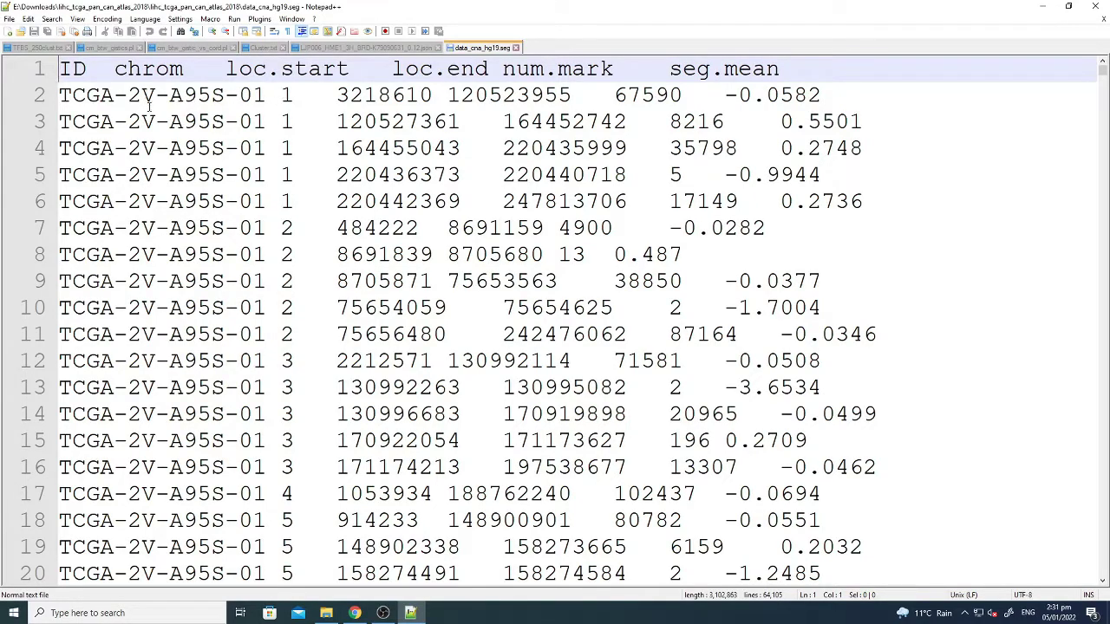
- Examine the start, end, marker count and segment mean values in the first data row of data_cna_hg19.seg
double_click(375, 95)
double_click(509, 95)
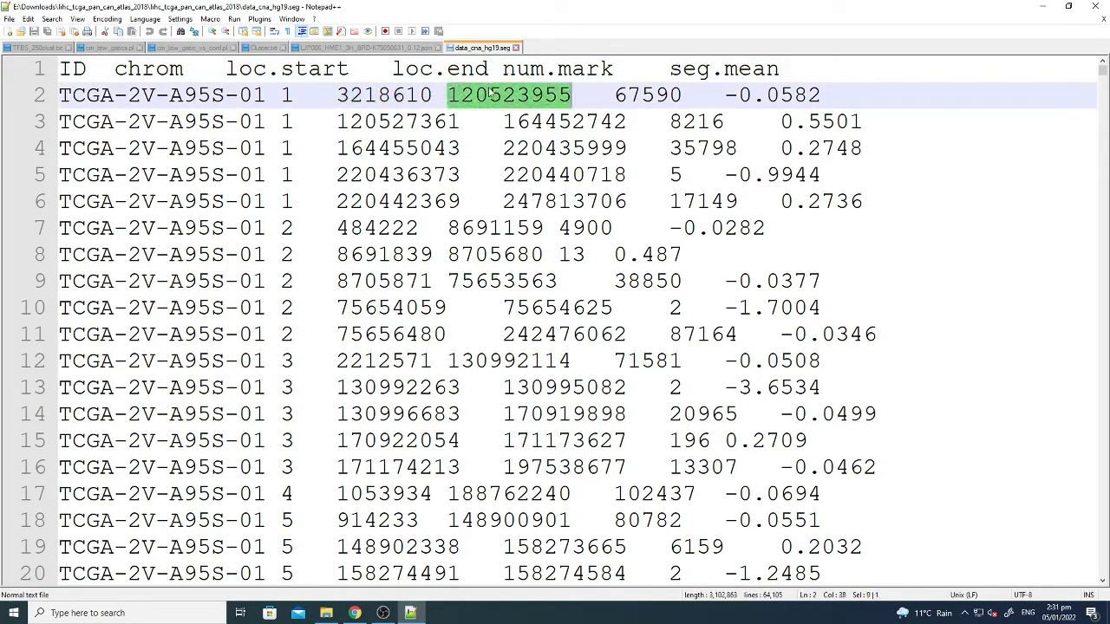
double_click(658, 96)
double_click(805, 95)
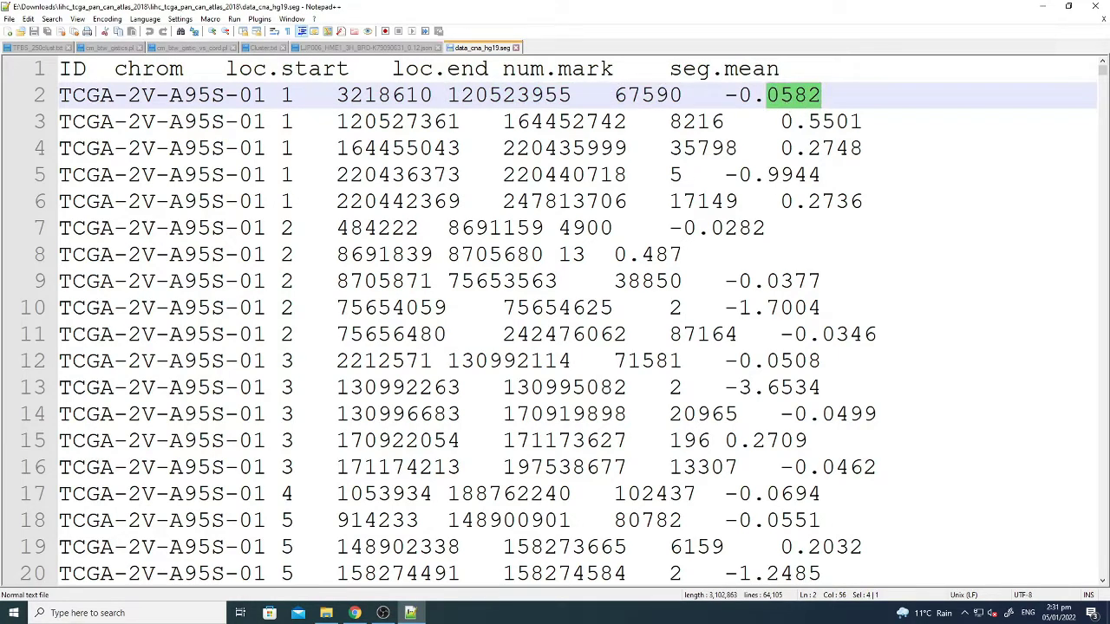
- Return to GenePattern and upload data_cna_hg19.seg from the extracted lihc_tcga_pan_can_atlas_2018 folder as the GISTIC_2.0 seg file
left_click(354, 613)
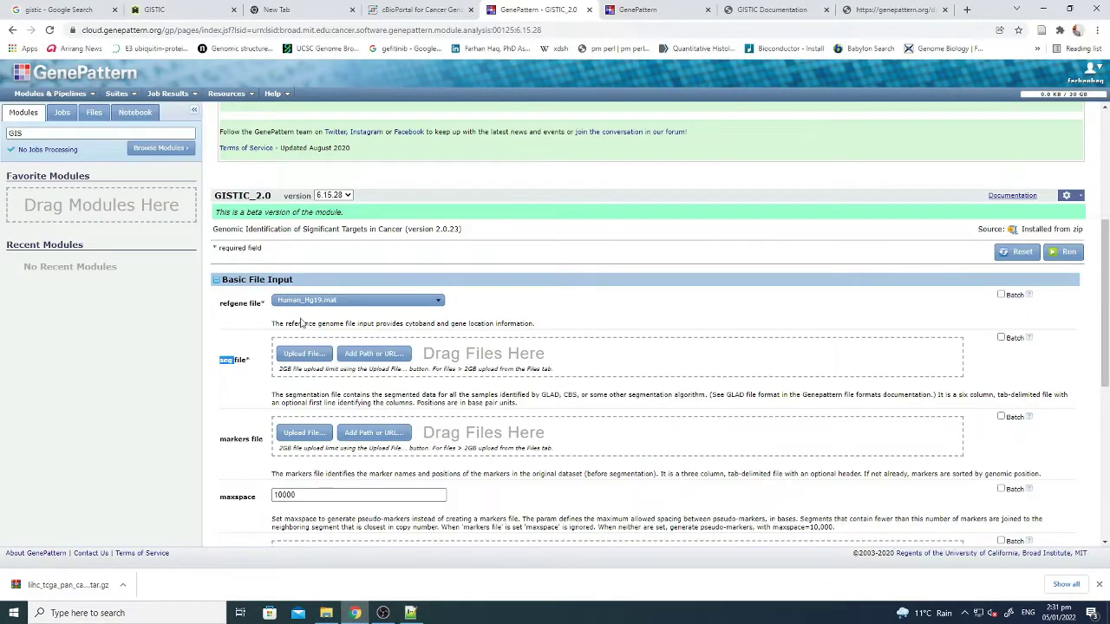
left_click(305, 355)
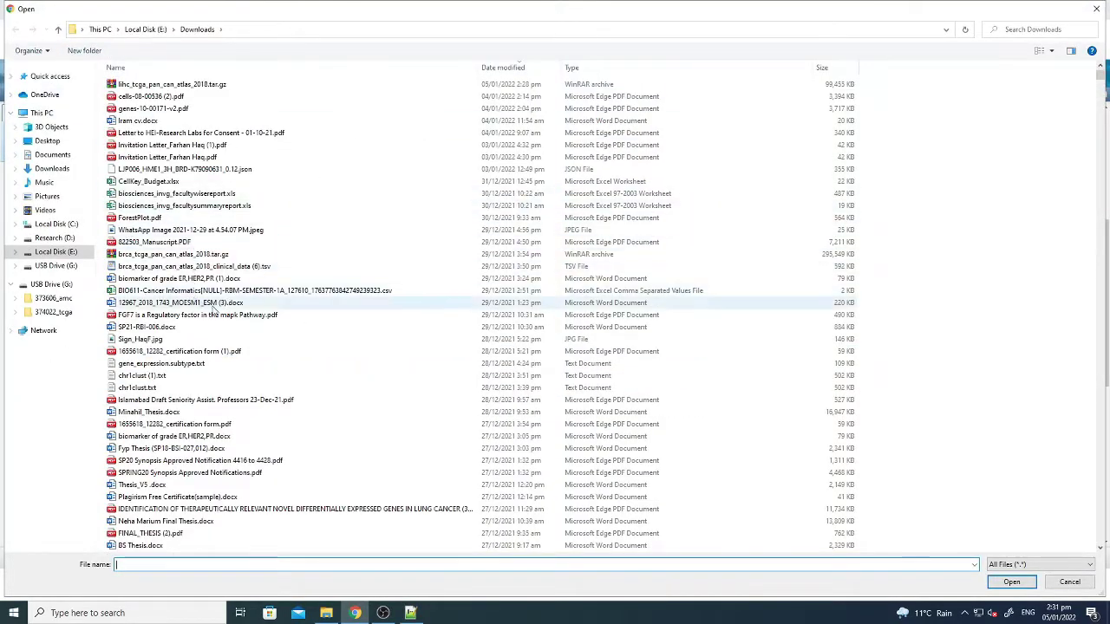
scroll(202, 305, "down", 7)
scroll(1079, 385, "down", 15)
scroll(1079, 385, "down", 20)
scroll(1082, 528, "down", 20)
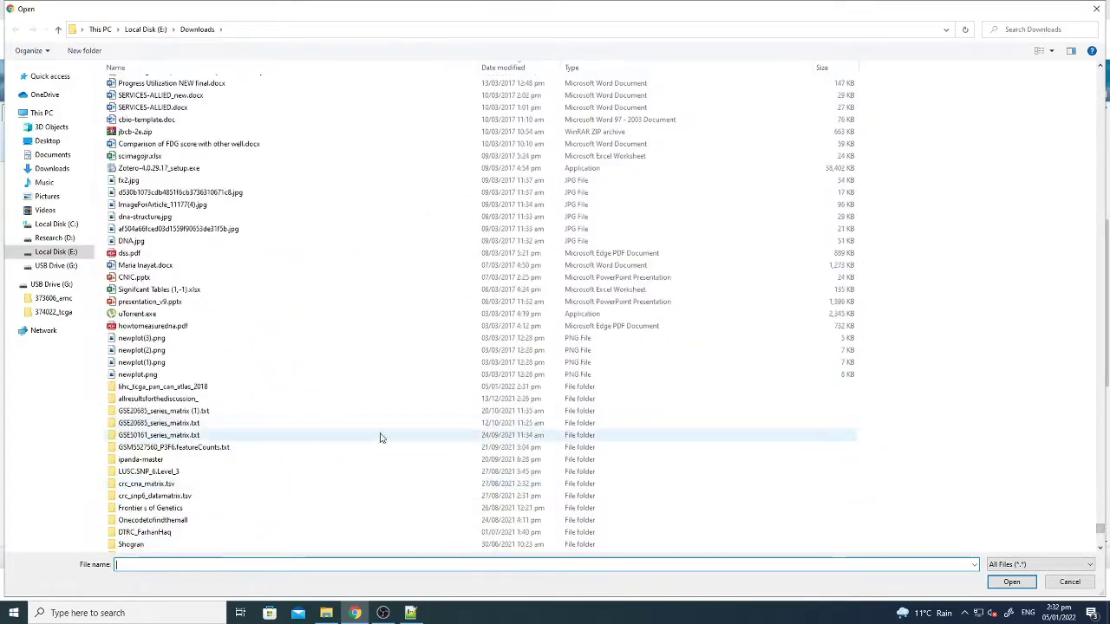
double_click(173, 386)
double_click(164, 84)
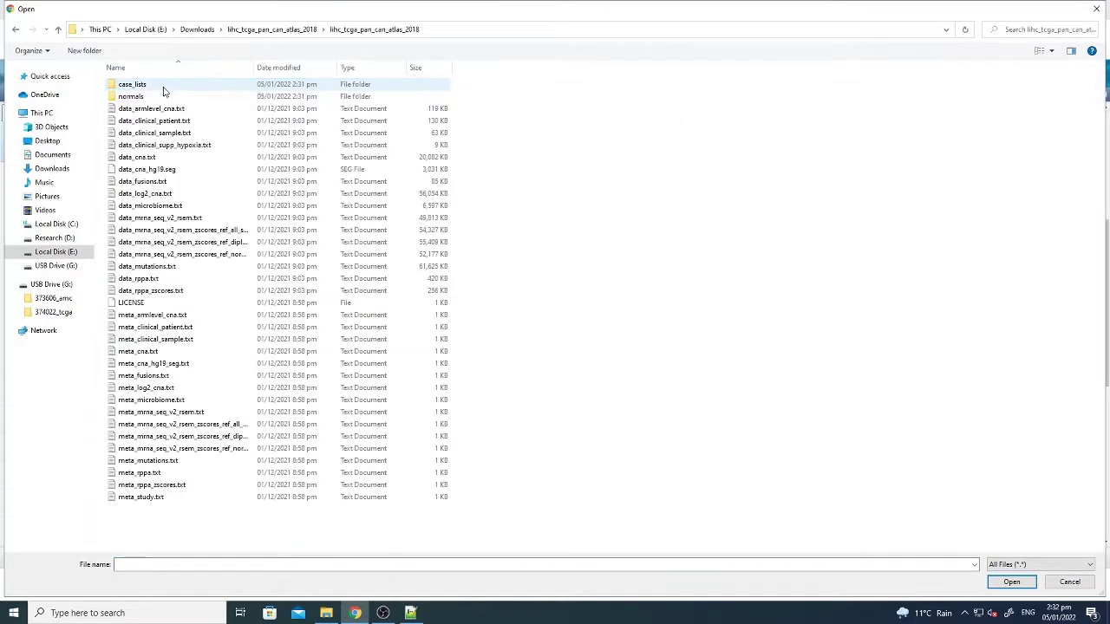
double_click(165, 169)
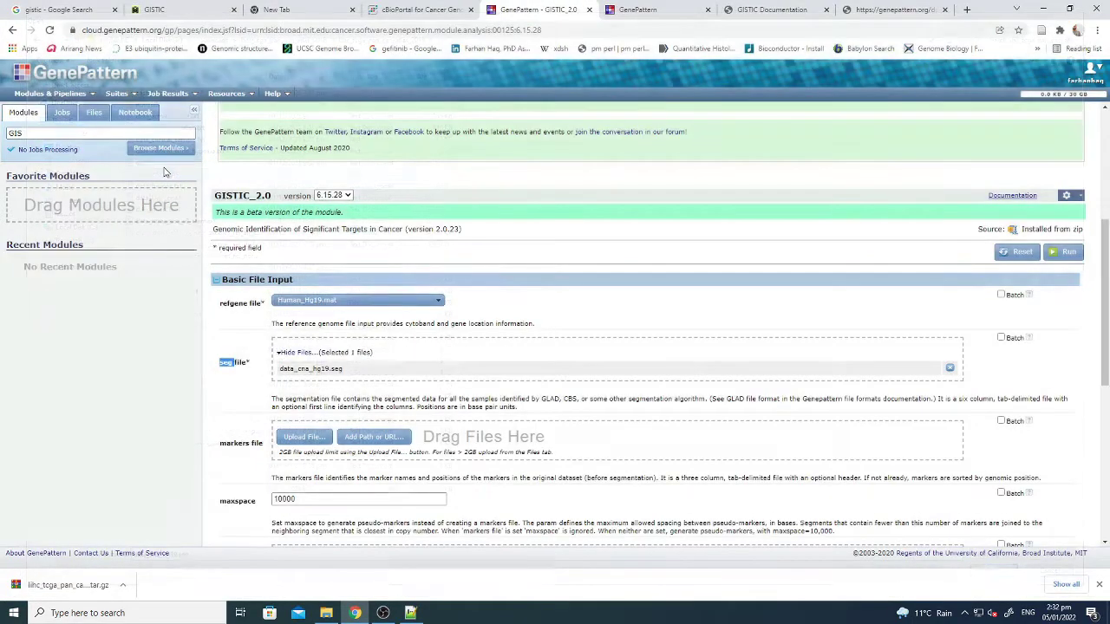
- Run the GISTIC_2.0 job with the remaining parameters left at their defaults, and check its entry in the job results
scroll(283, 286, "down", 4)
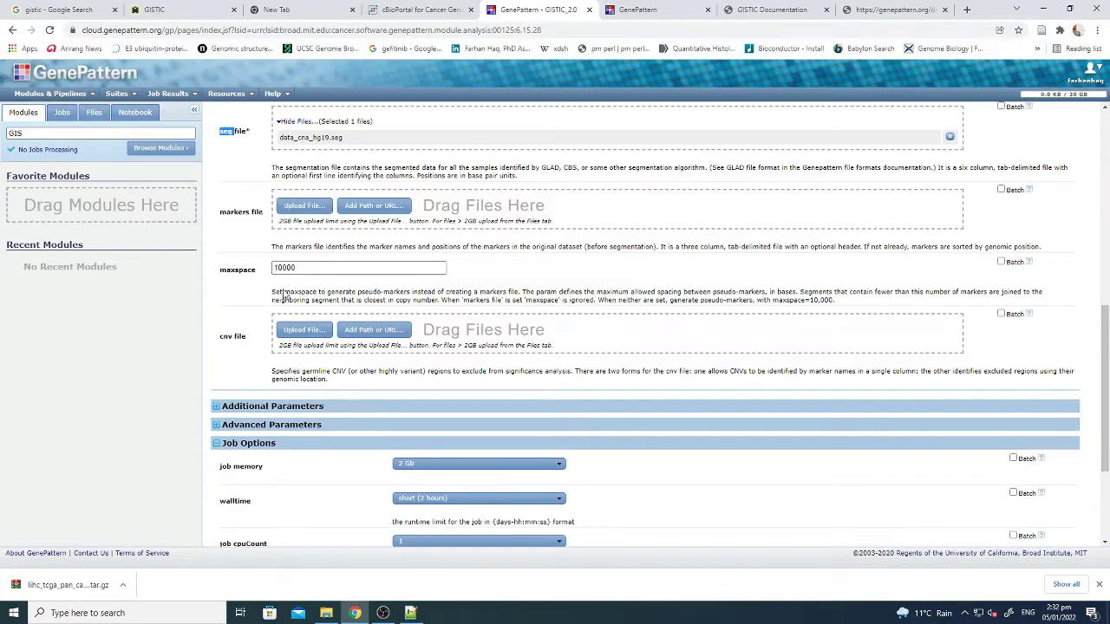
scroll(299, 337, "down", 3)
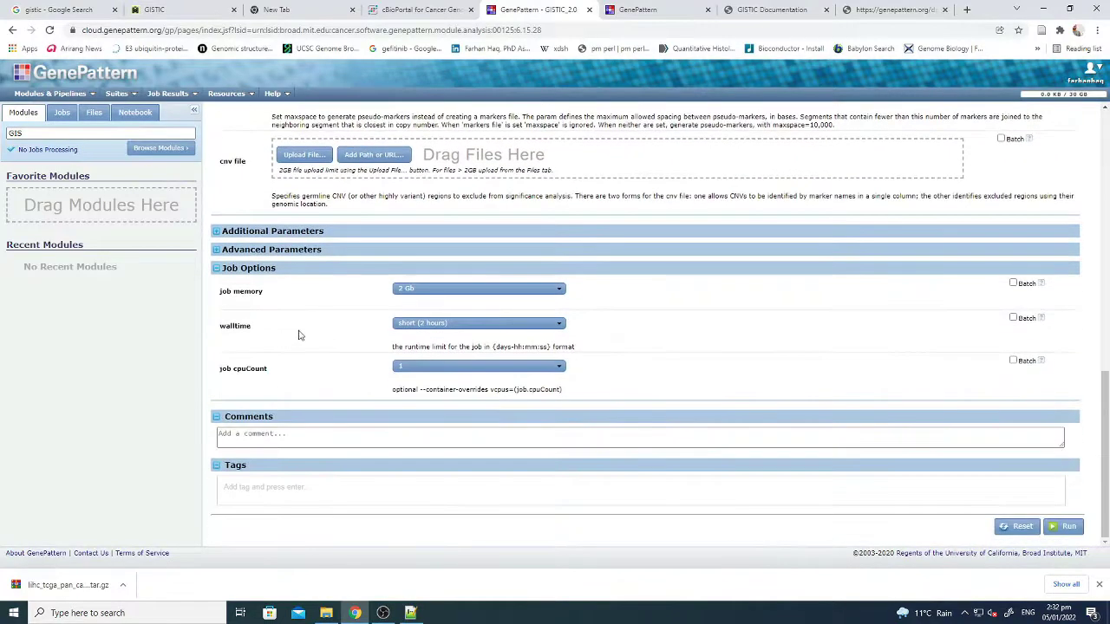
left_click(1053, 528)
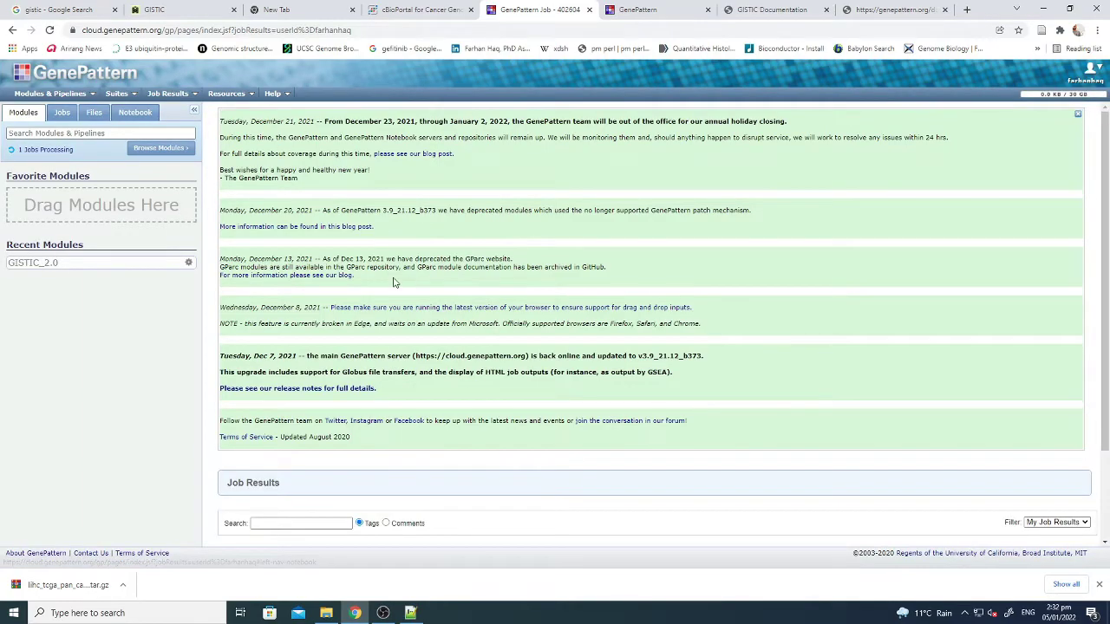
scroll(393, 282, "down", 3)
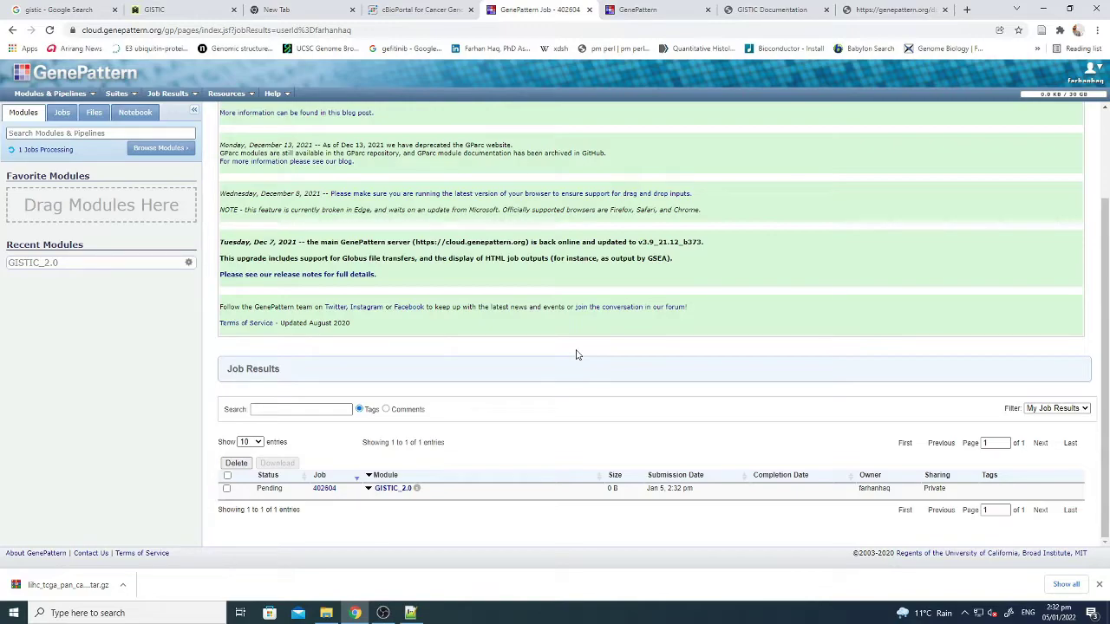
left_click(301, 410)
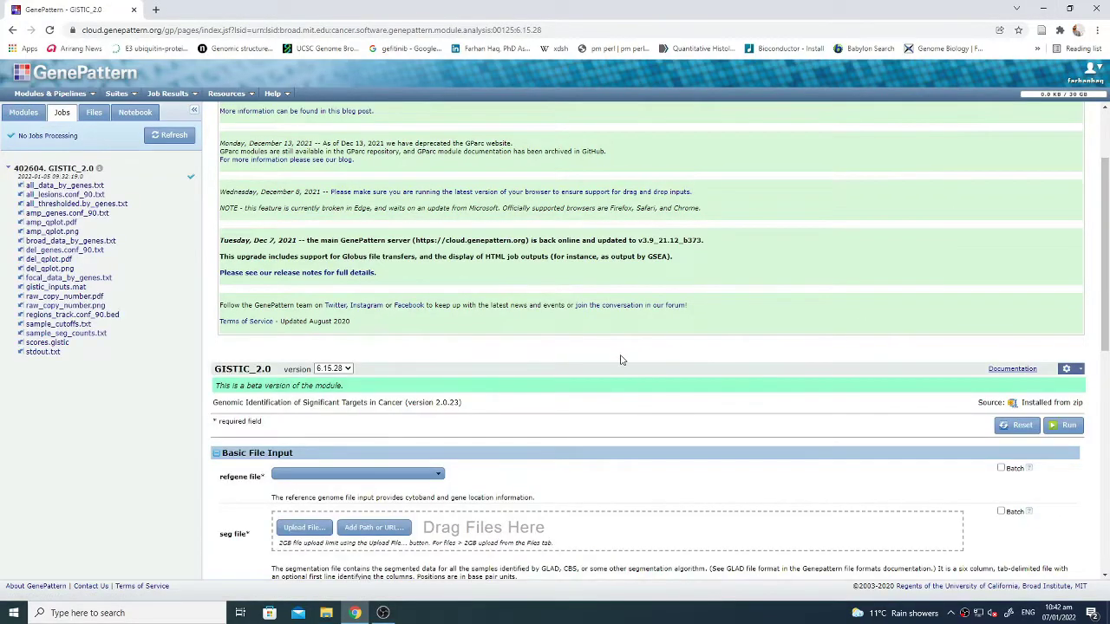
- Download the finished GISTIC_2.0 job with all its result files
scroll(621, 359, "down", 4)
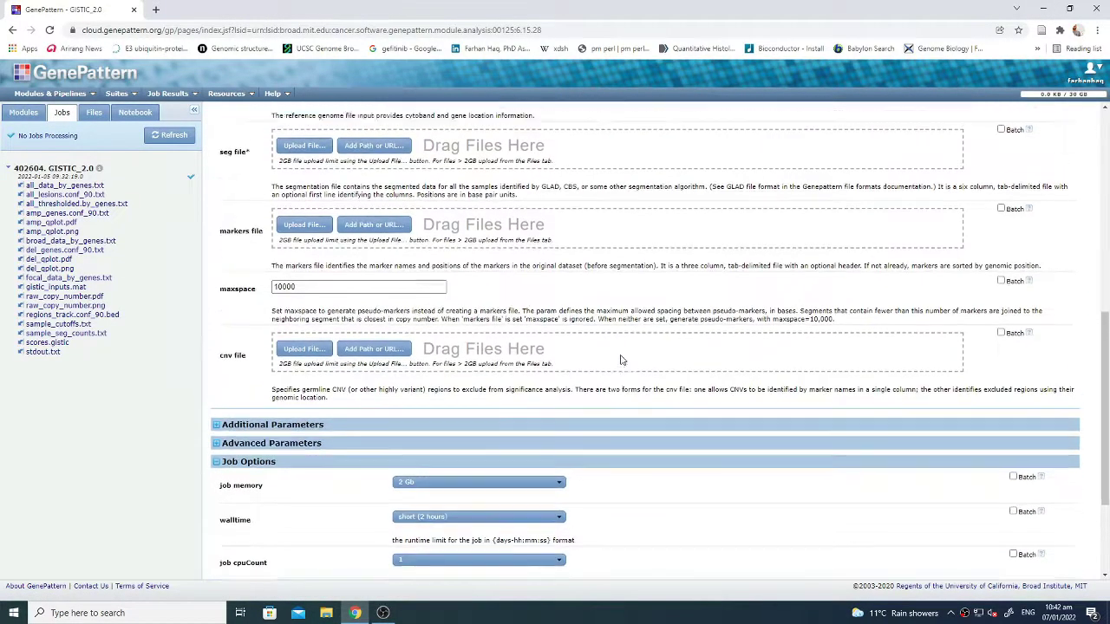
scroll(621, 359, "up", 10)
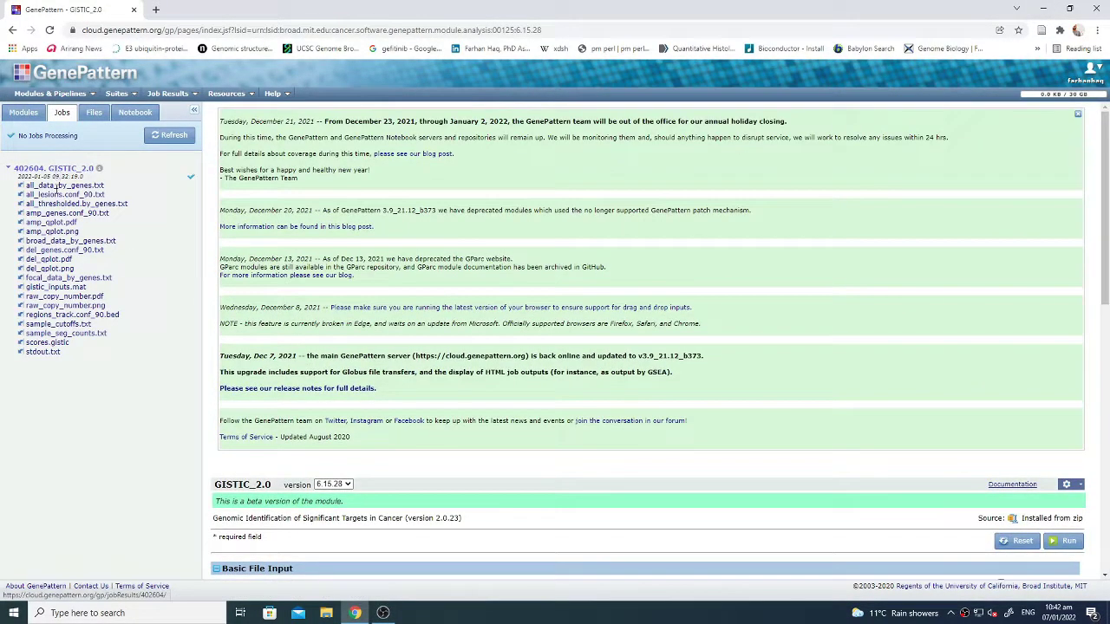
left_click(89, 115)
left_click(64, 113)
left_click(64, 170)
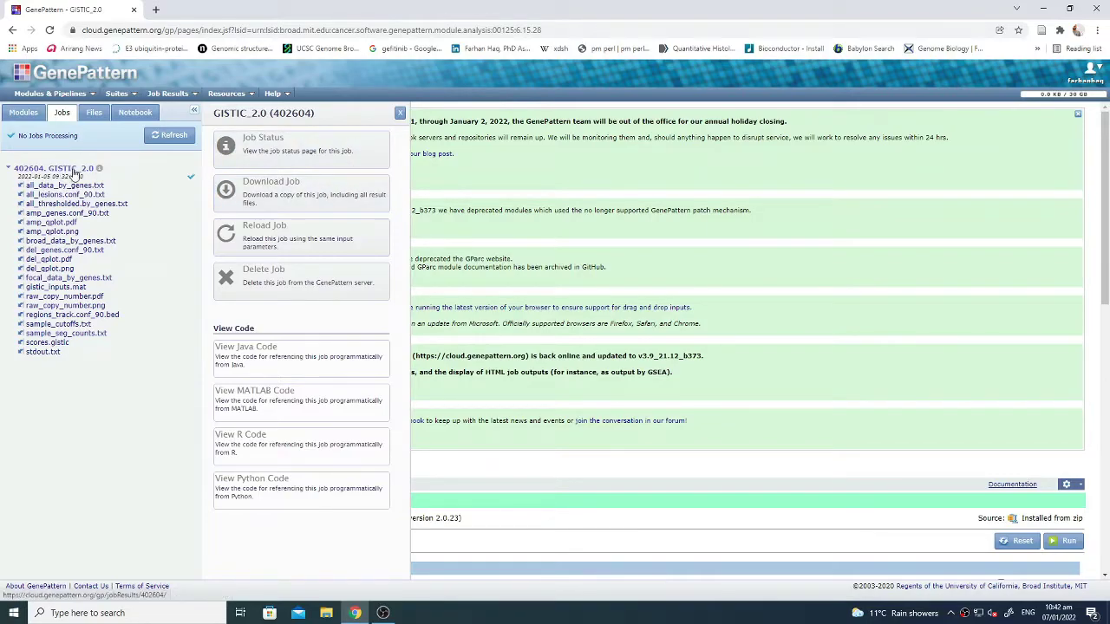
left_click(308, 193)
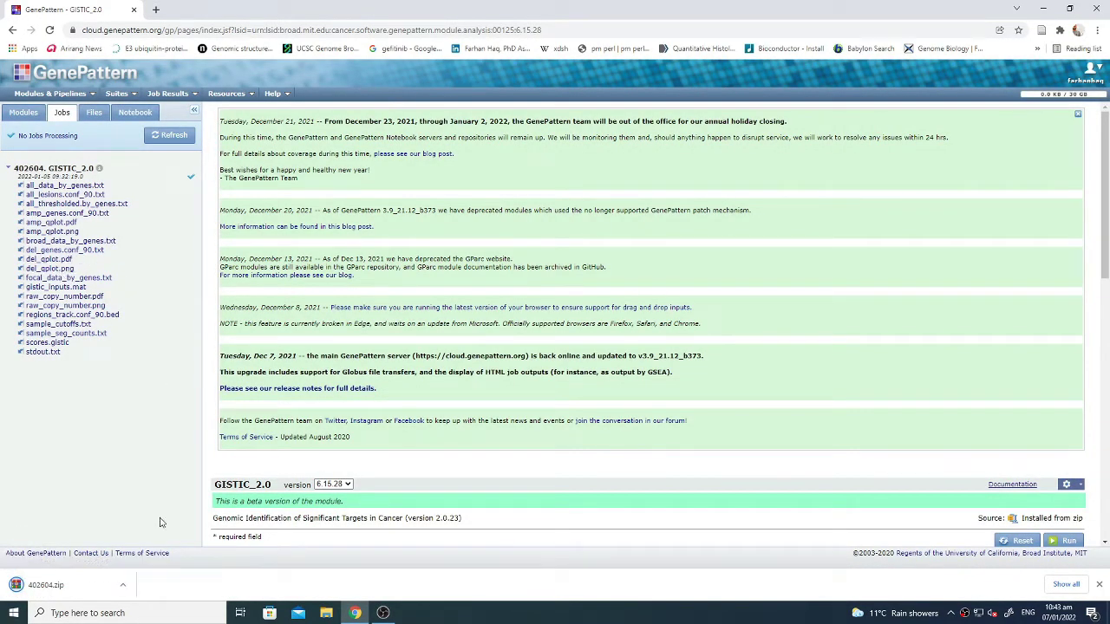
- Show the downloaded 402604.zip in its folder and extract it to a 402604 folder
left_click(124, 587)
left_click(152, 546)
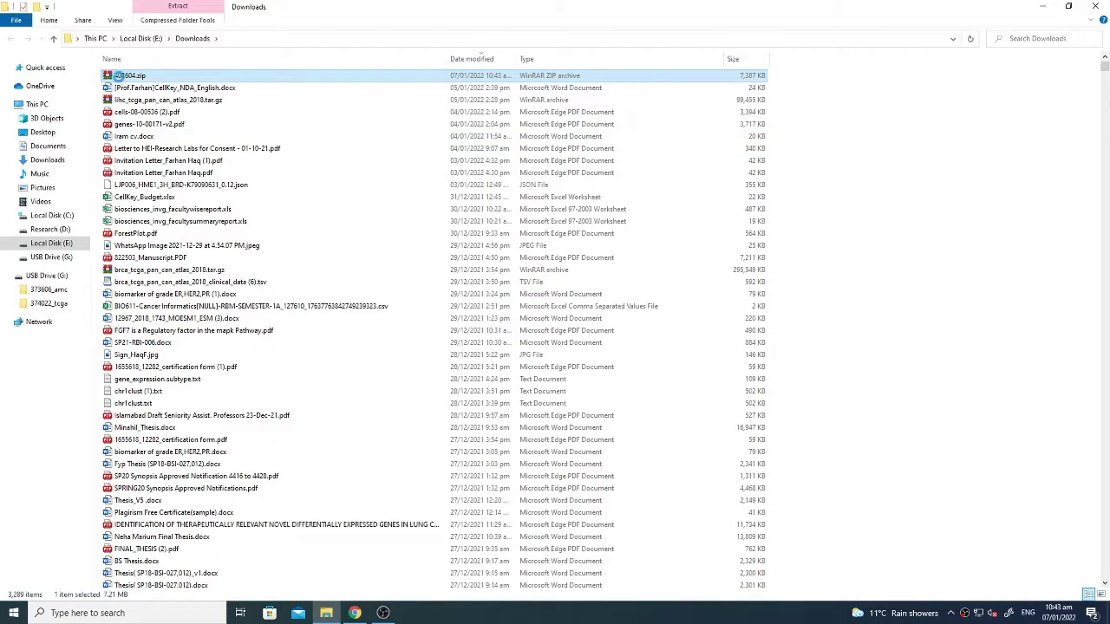
right_click(120, 77)
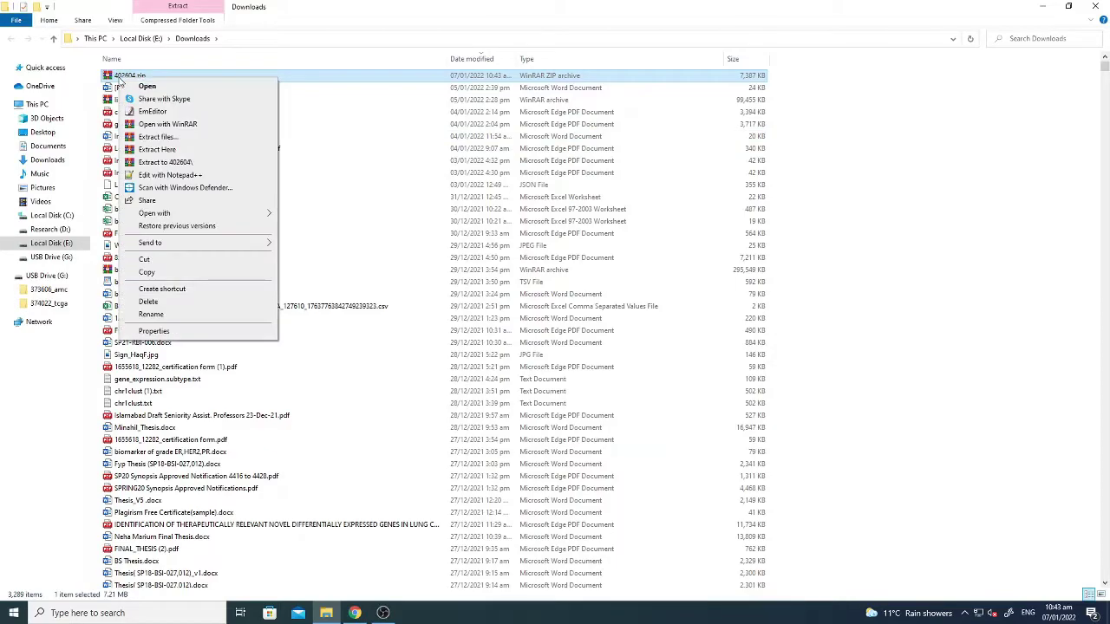
left_click(165, 162)
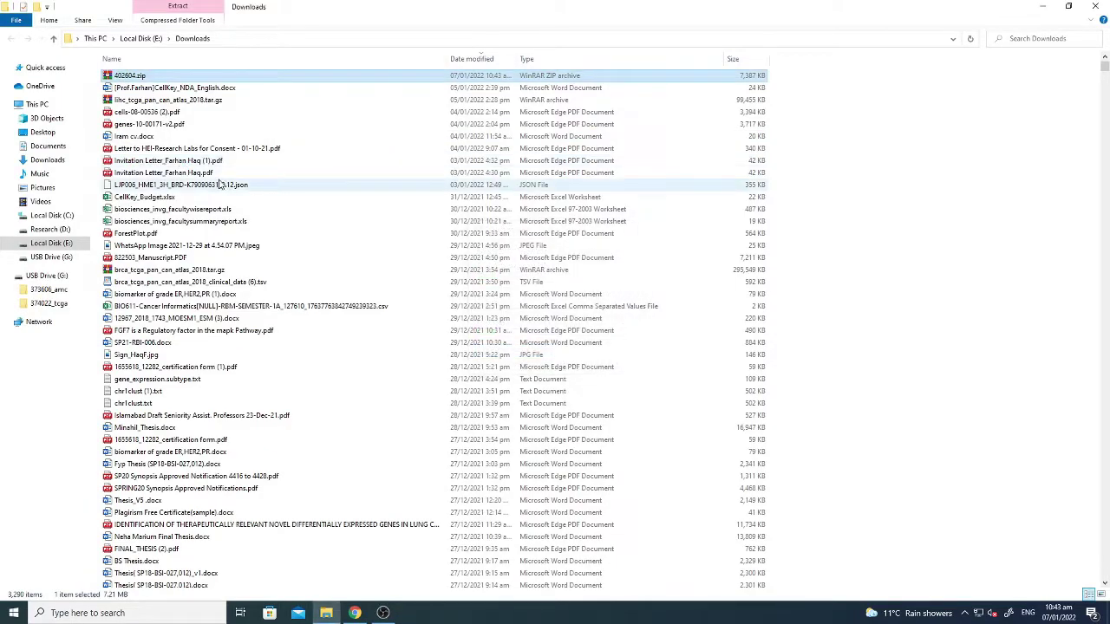
- Search the Downloads folder for 402604 and open the extracted folder down to the result files
left_click(1019, 38)
type("402604")
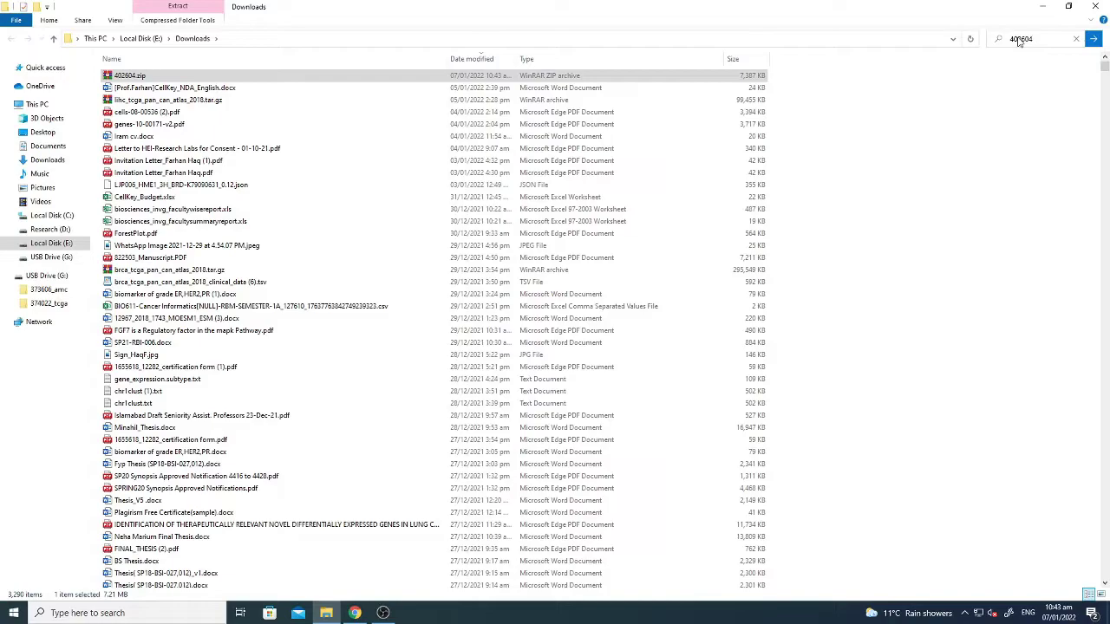
left_click(136, 80)
double_click(134, 78)
double_click(136, 76)
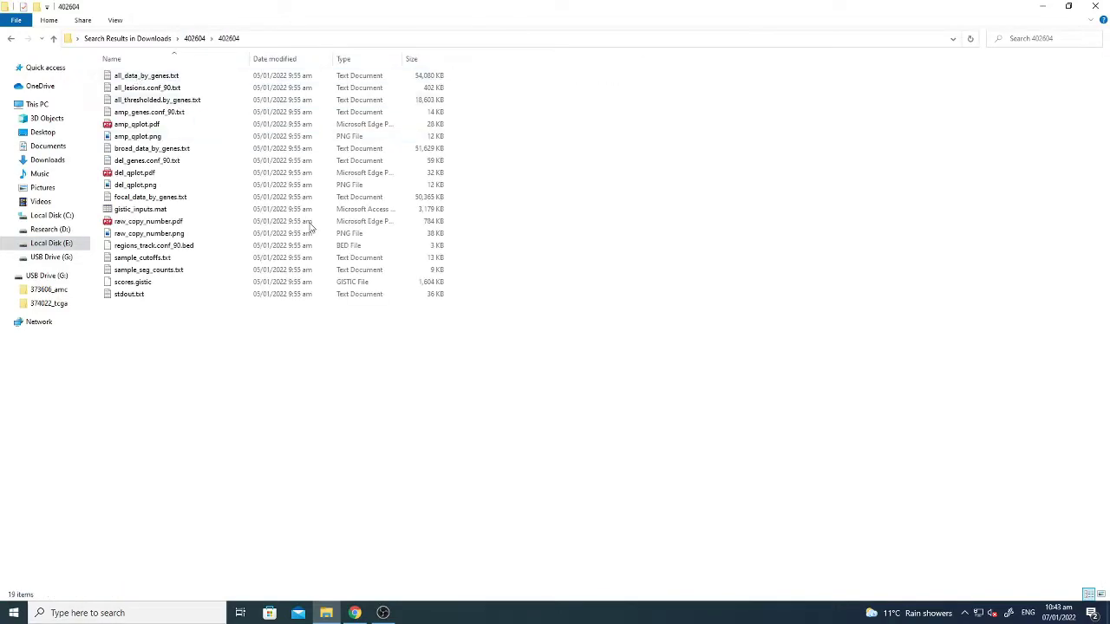
- Try the medium and large icon views for the result files, and restore the details view
right_click(418, 377)
mouse_move(447, 384)
left_click(599, 408)
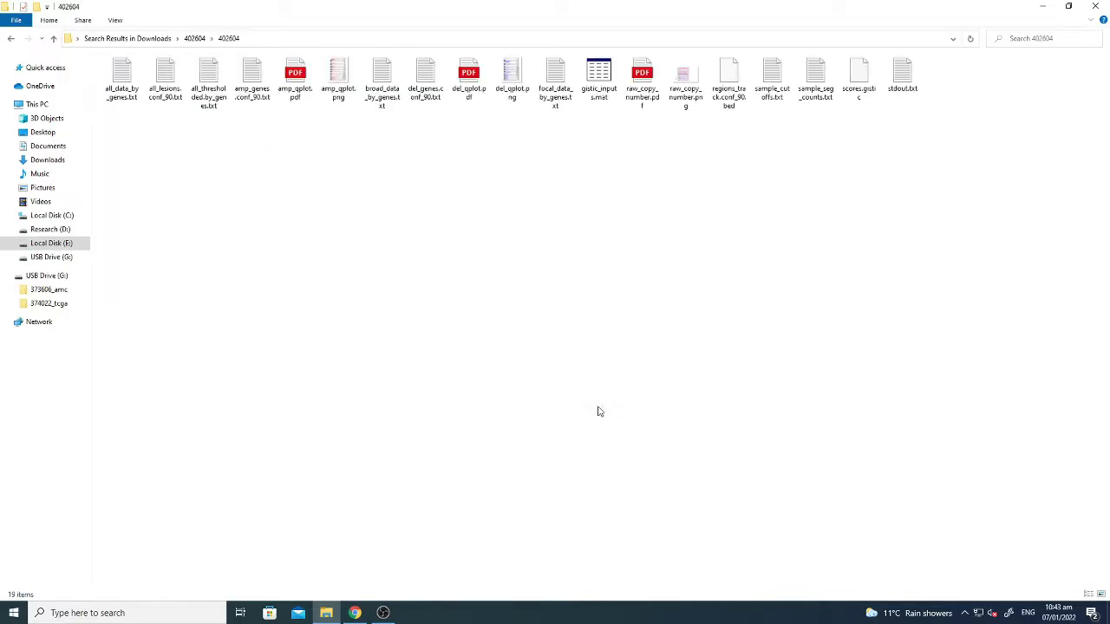
right_click(388, 318)
mouse_move(453, 327)
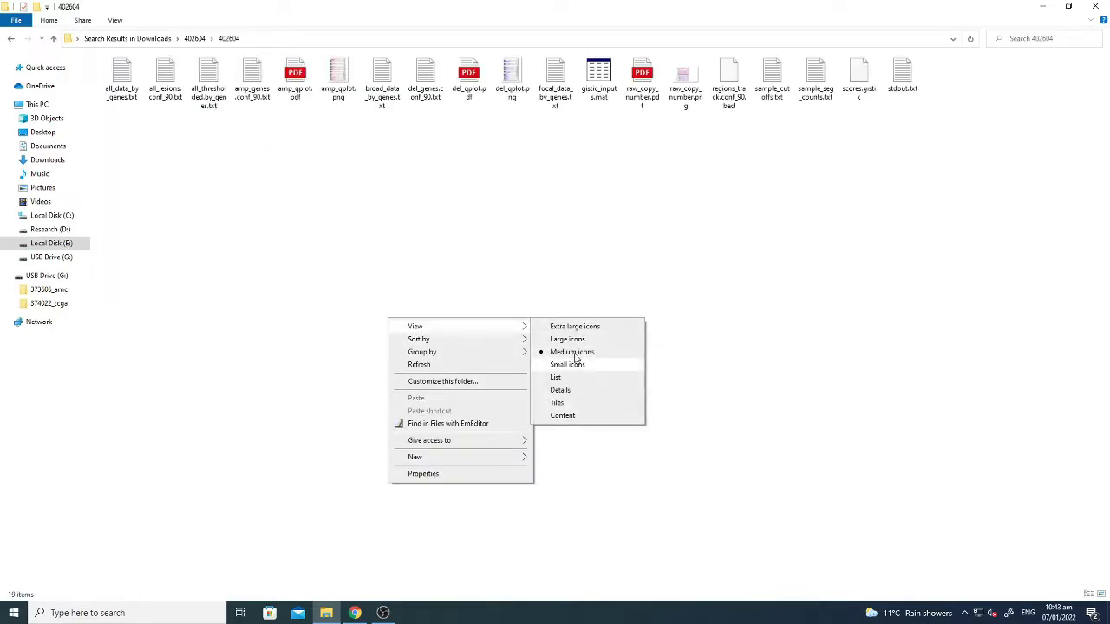
left_click(573, 339)
left_click(130, 104)
right_click(379, 229)
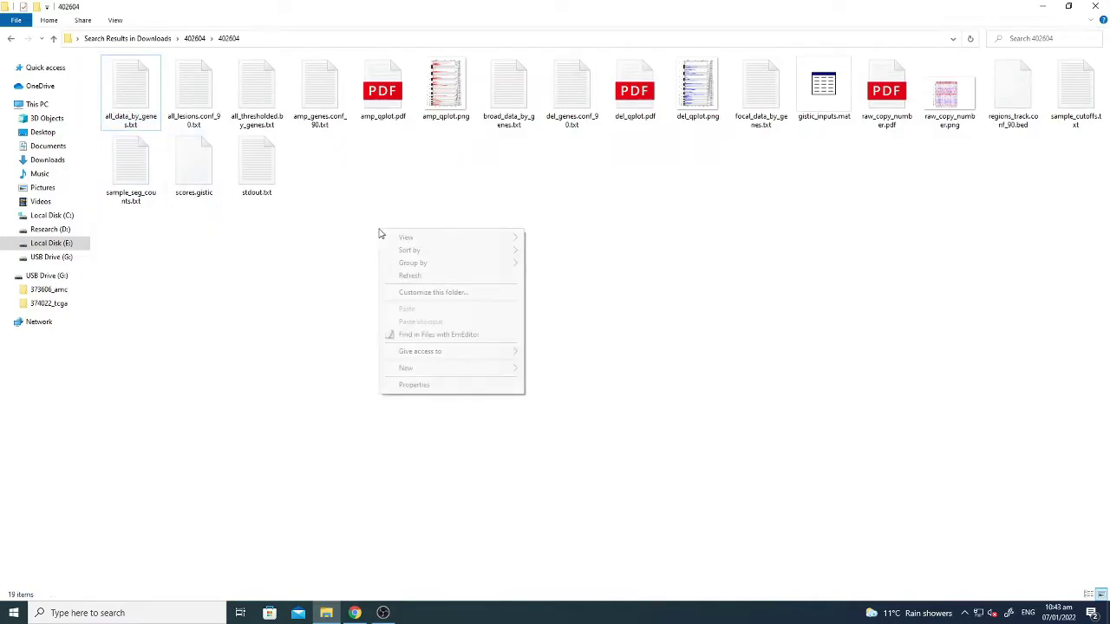
mouse_move(390, 237)
left_click(570, 304)
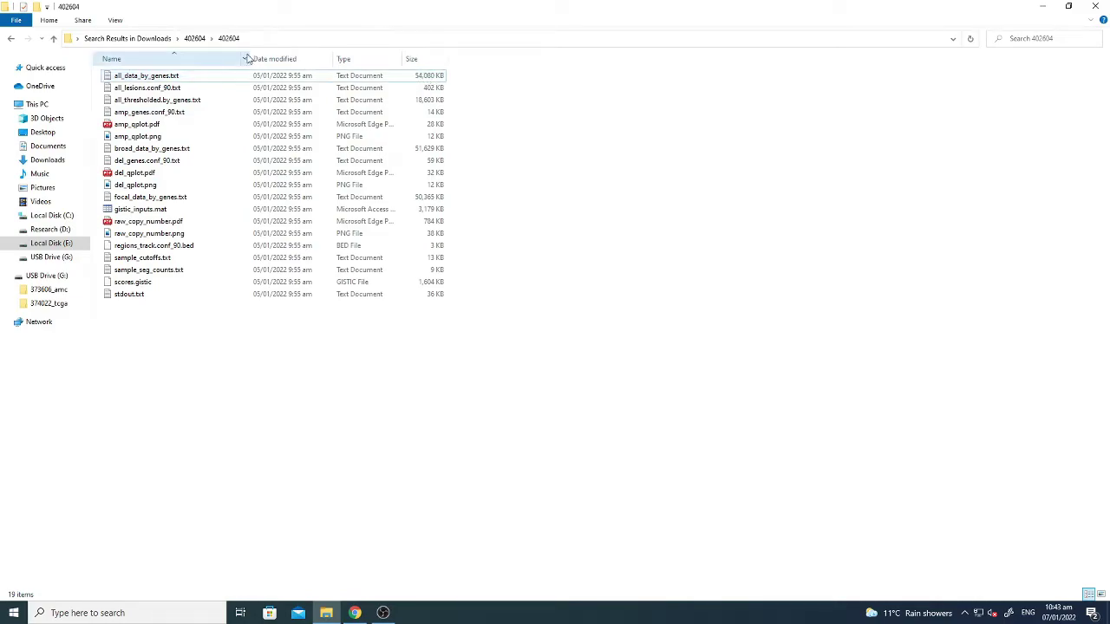
- Widen the file name column and open all_data_by_genes.txt in Notepad++
left_click_drag(250, 57, 293, 59)
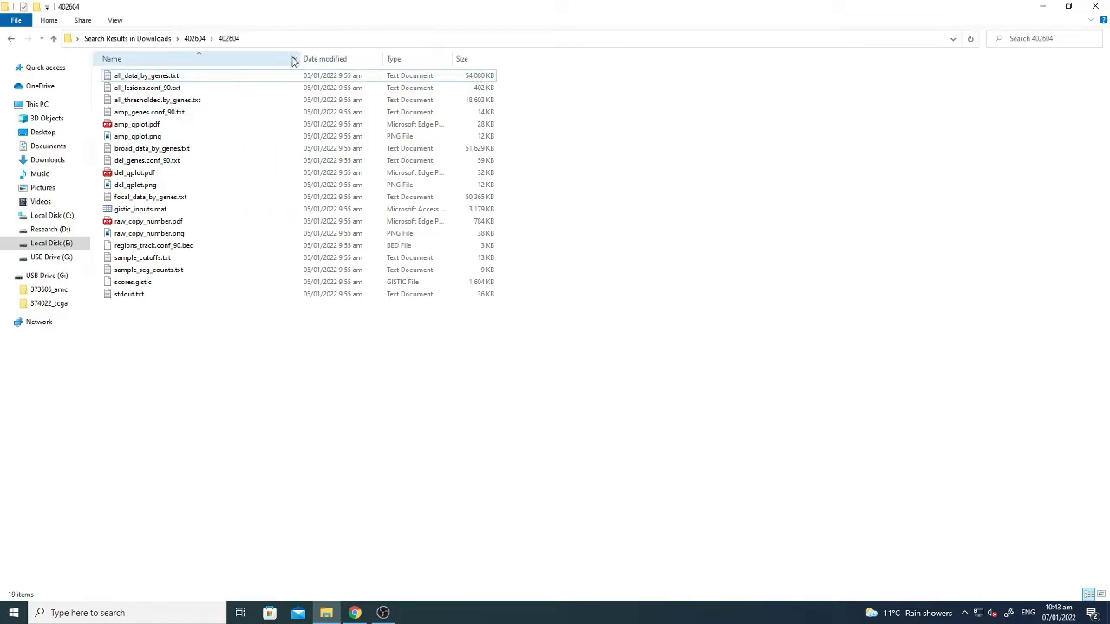
left_click(145, 78)
right_click(145, 78)
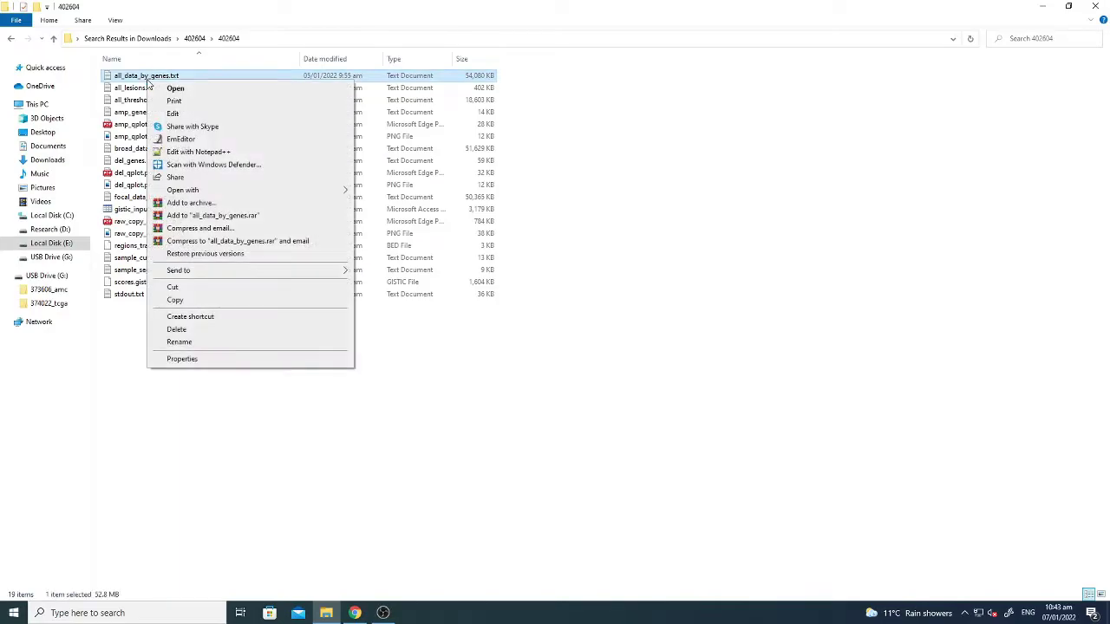
left_click(197, 153)
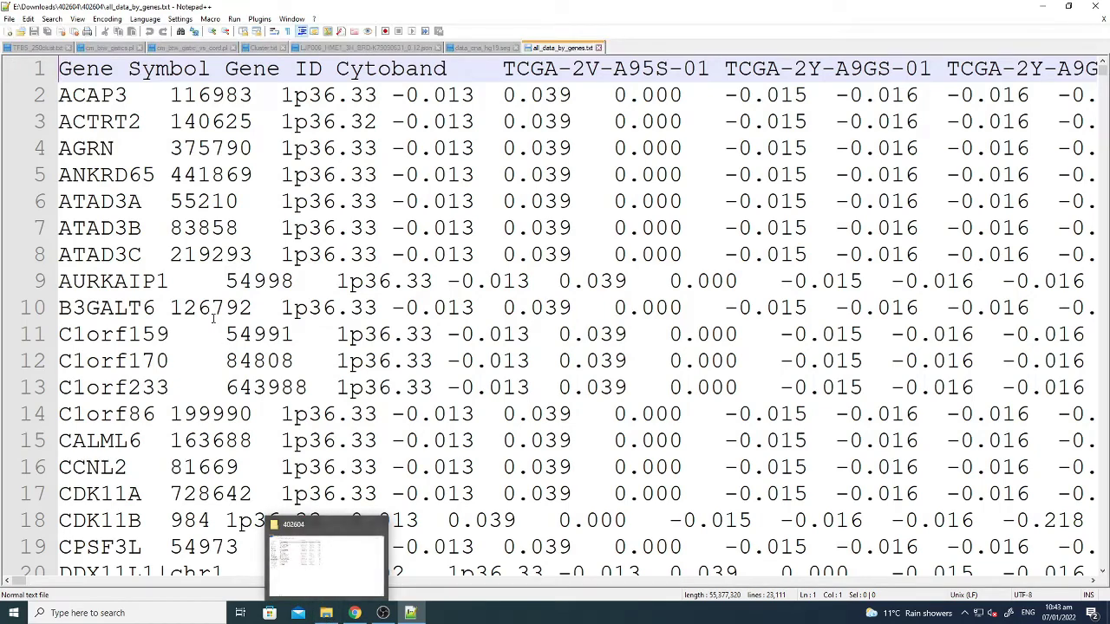
- Examine the gene symbols, such as ACAP3 and AGRN, and the per-sample copy number columns in all_data_by_genes.txt
double_click(92, 95)
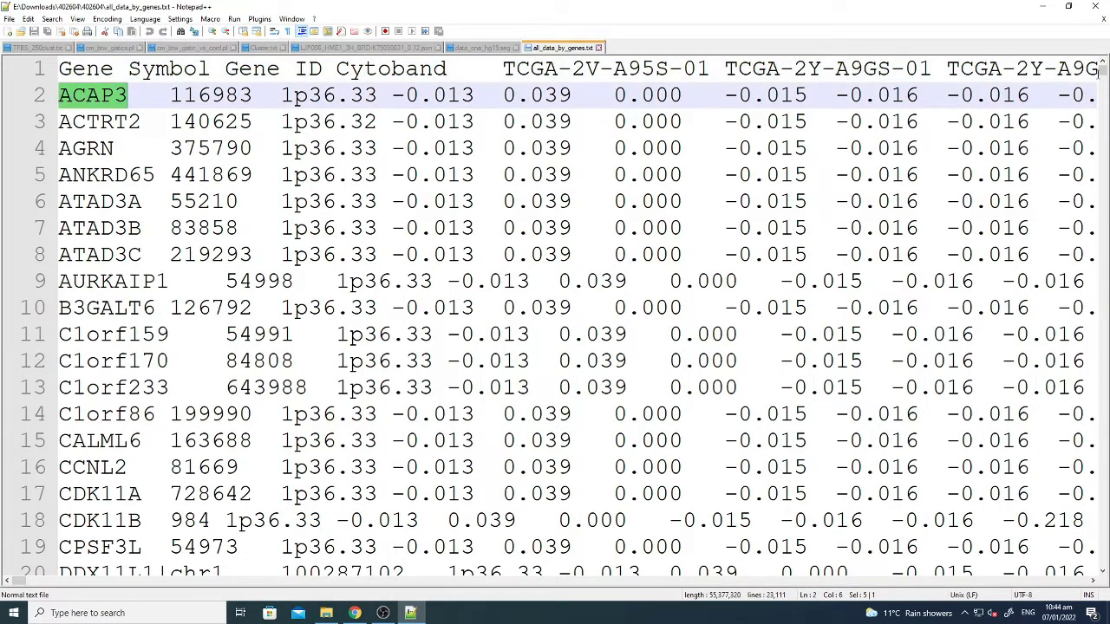
left_click_drag(1098, 73, 1100, 99)
left_click_drag(1095, 308, 1090, 436)
left_click_drag(1096, 102, 1104, 63)
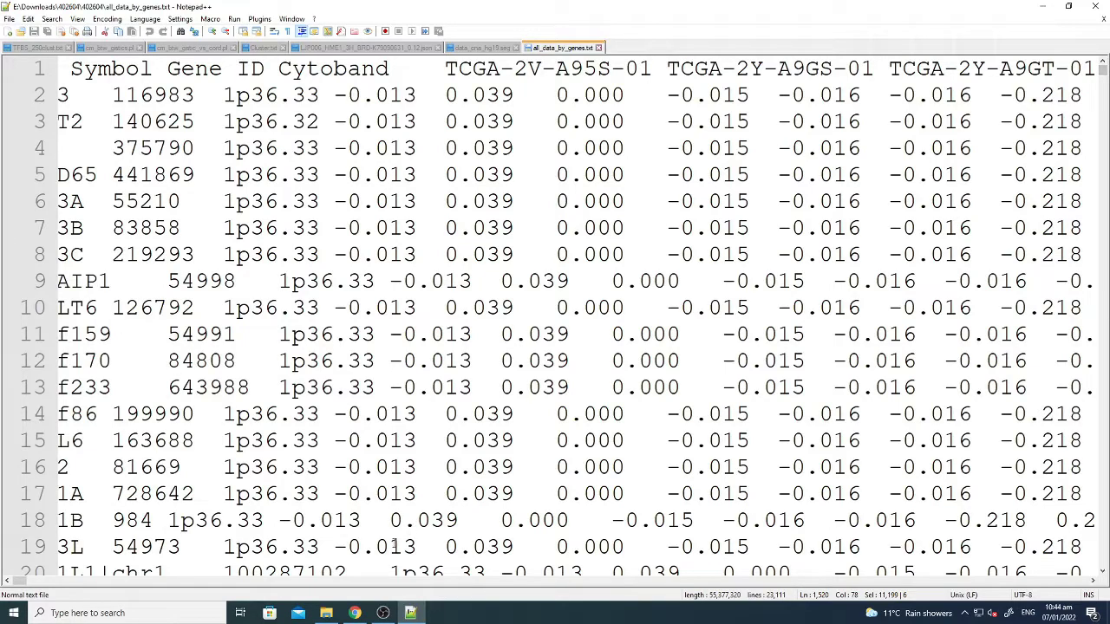
left_click(6, 581)
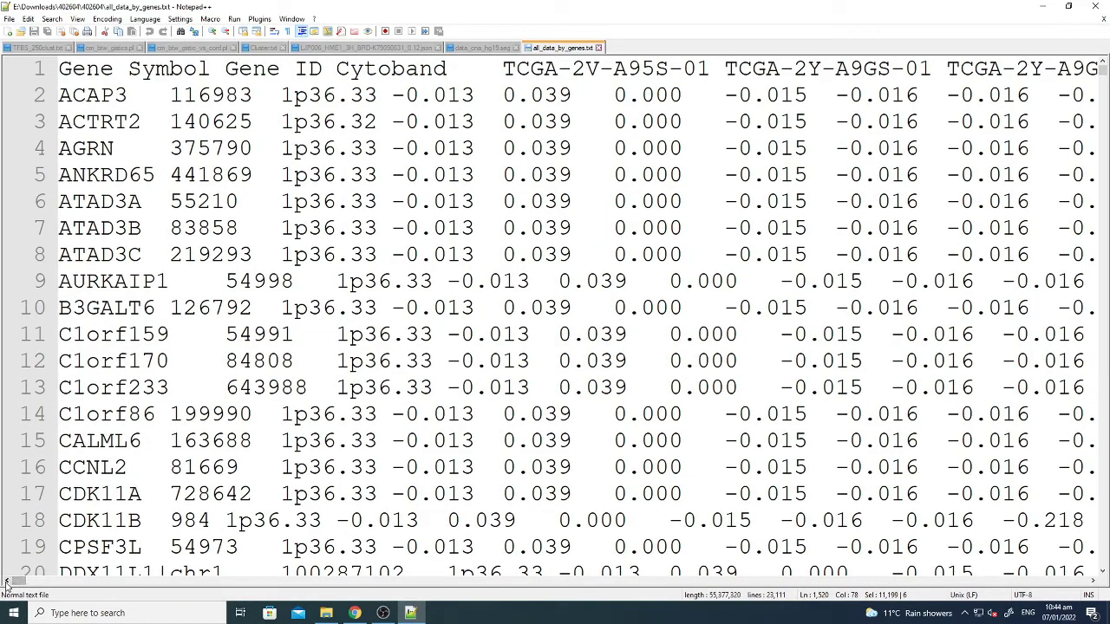
double_click(100, 103)
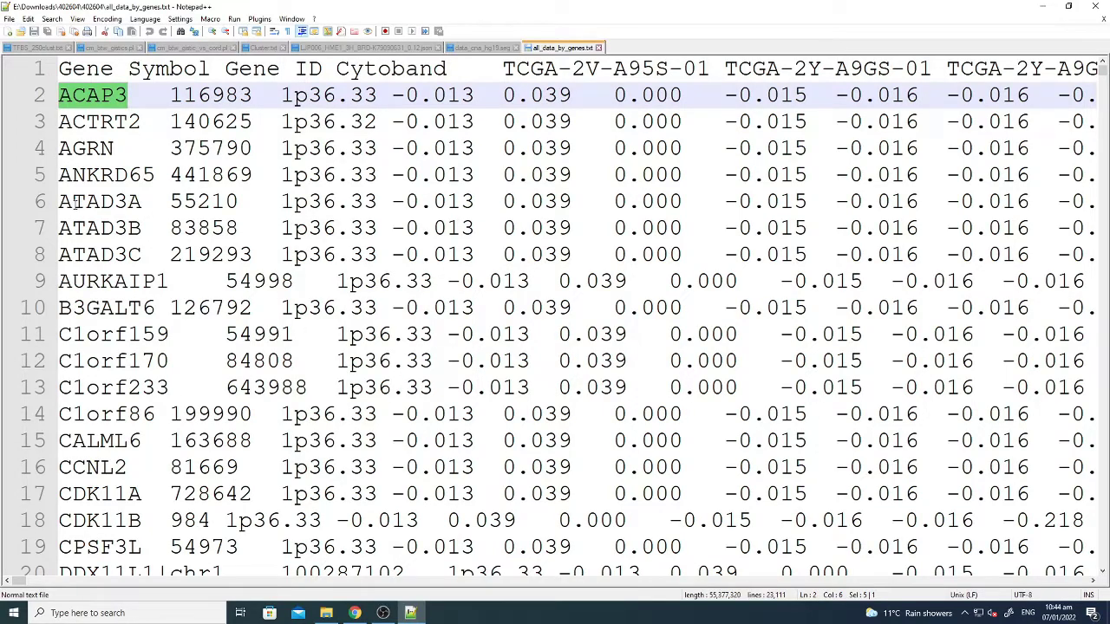
left_click(100, 121)
double_click(93, 149)
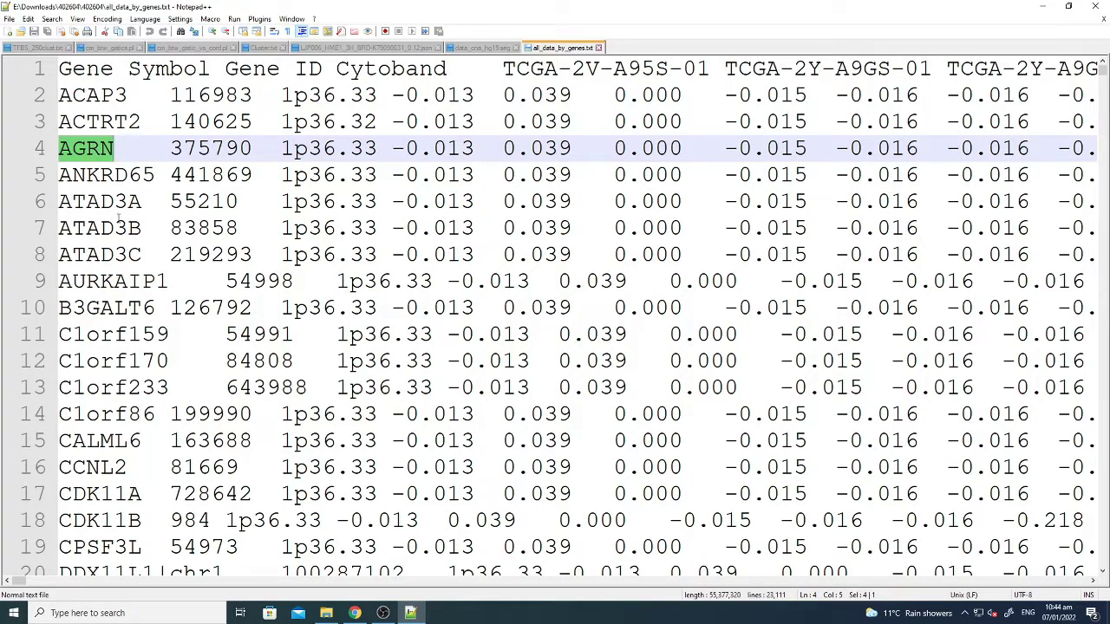
double_click(96, 101)
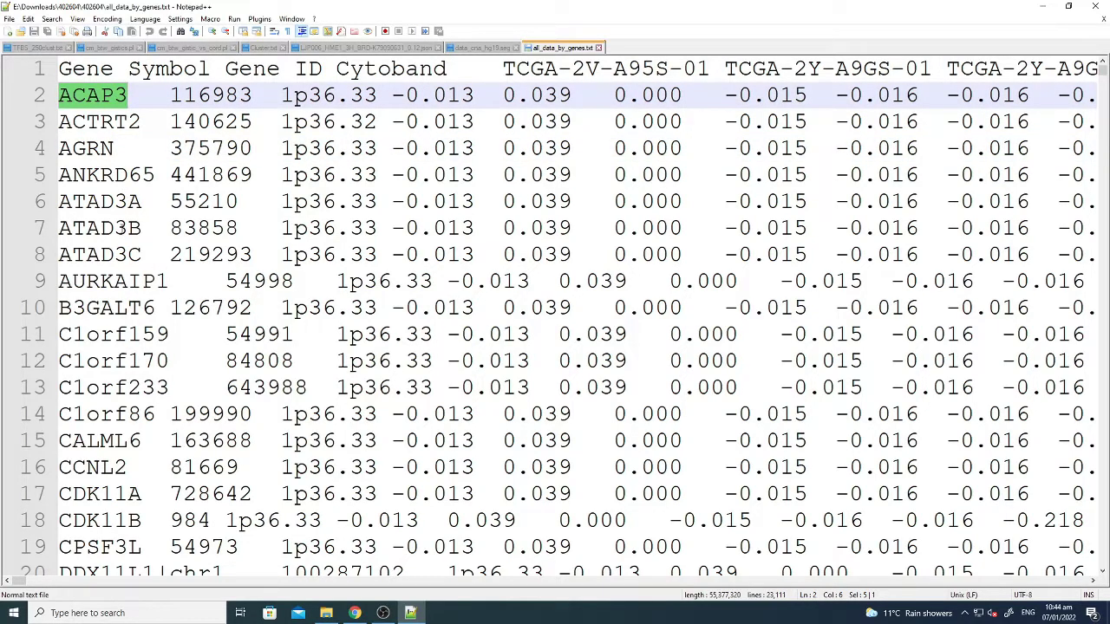
double_click(85, 149)
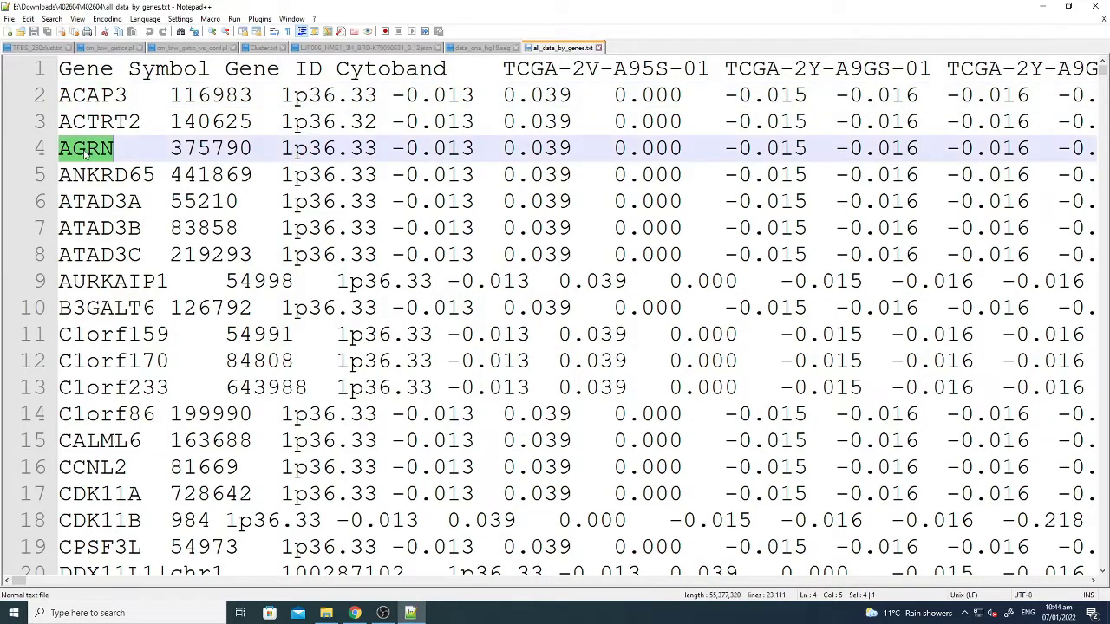
- Examine the cytoband column, the TCGA sample values for AGRN and further gene rows such as ATAD3C and GNB1 in all_data_by_genes.txt
double_click(328, 147)
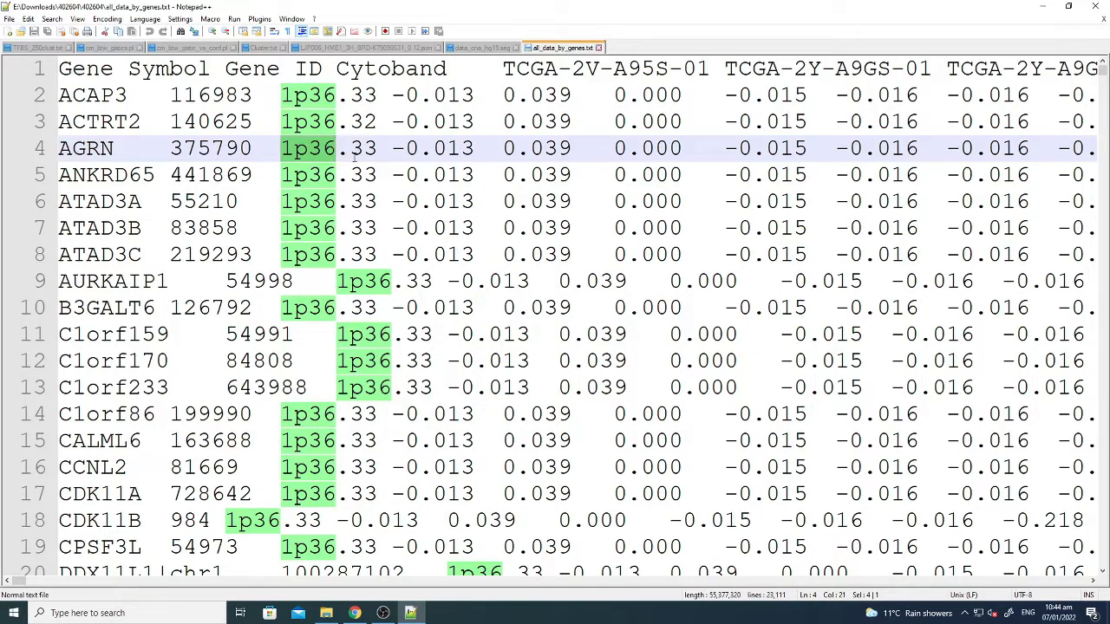
double_click(595, 68)
left_click_drag(392, 148, 476, 149)
double_click(505, 148)
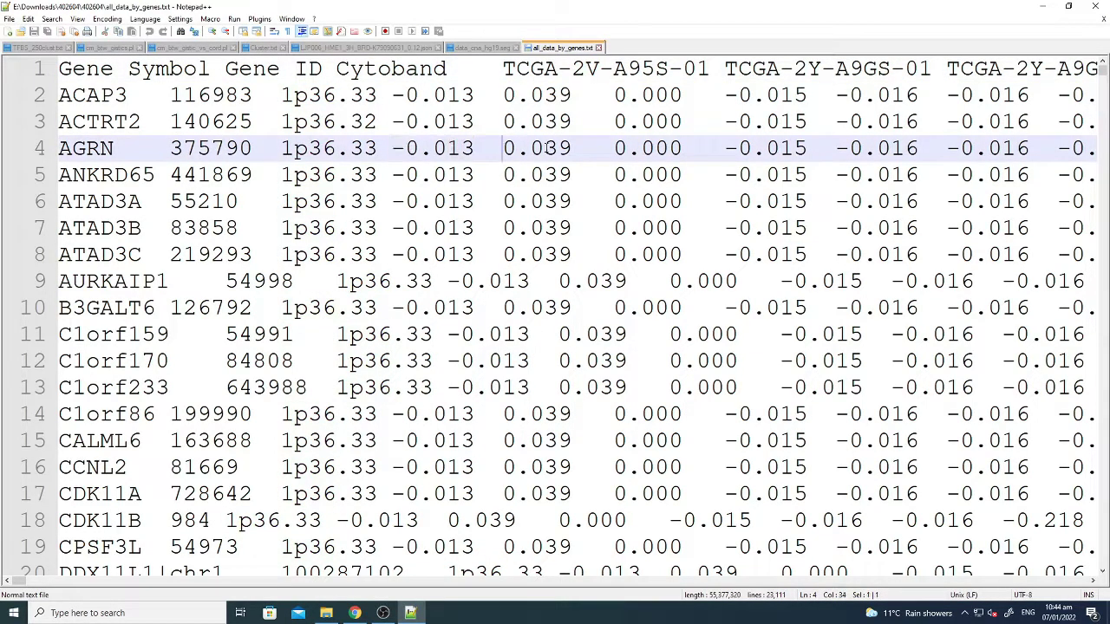
double_click(536, 149)
double_click(85, 149)
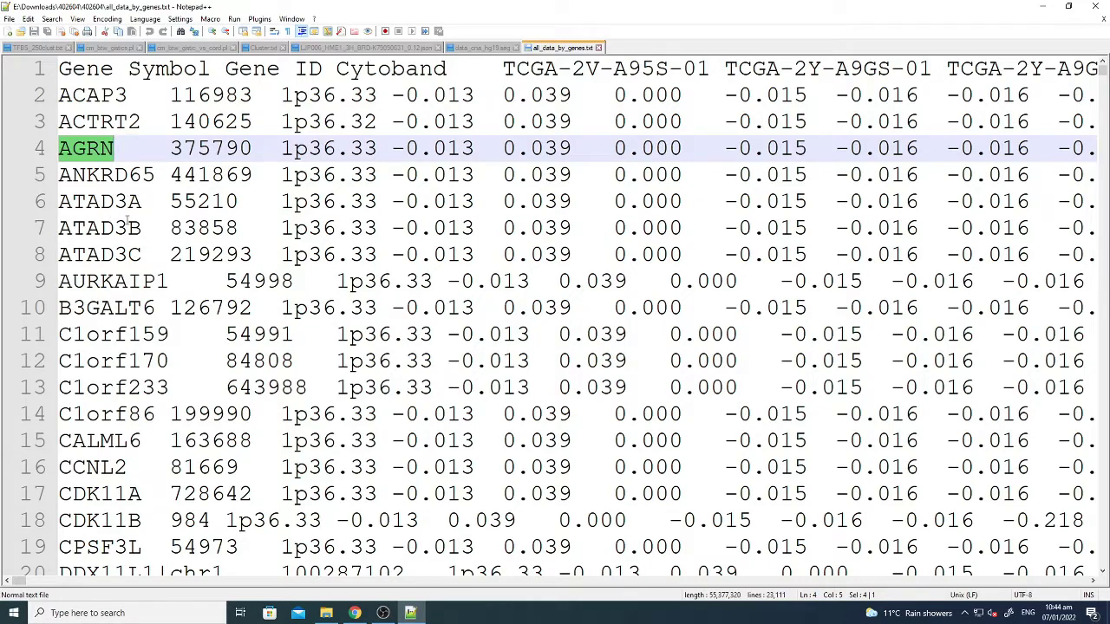
left_click_drag(103, 234, 103, 254)
double_click(99, 254)
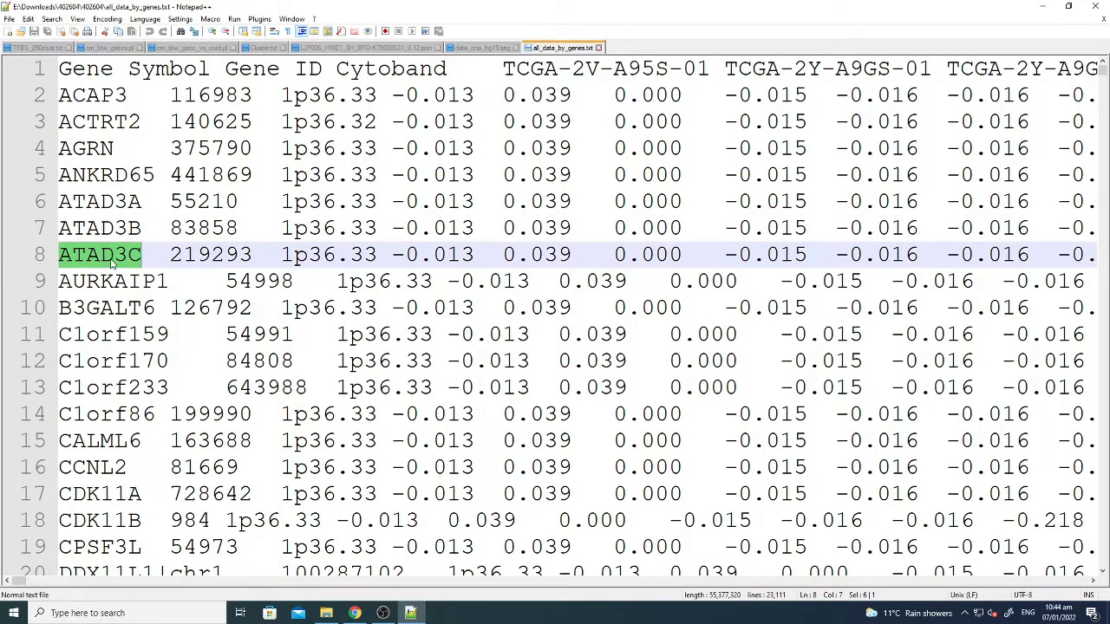
left_click(97, 255)
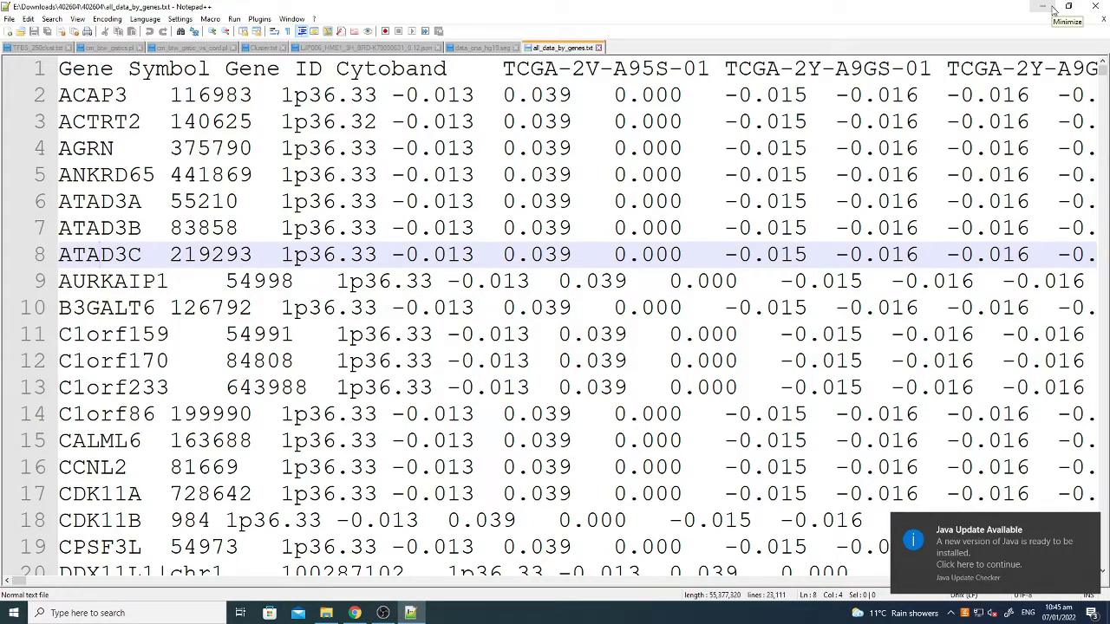
scroll(100, 282, "down", 9)
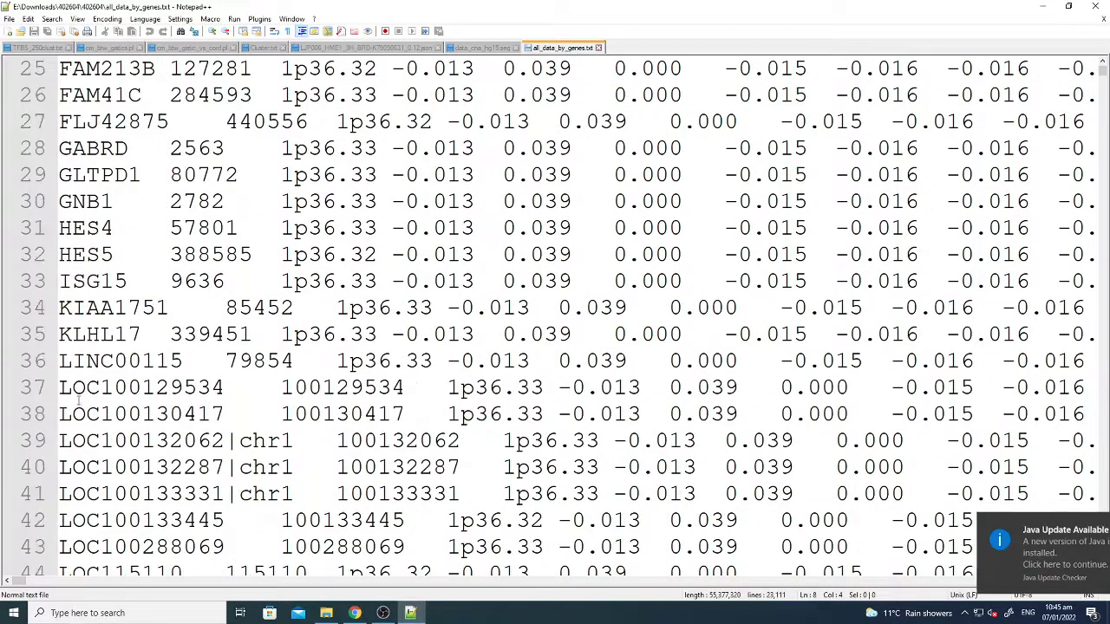
scroll(98, 338, "up", 3)
triple_click(90, 351)
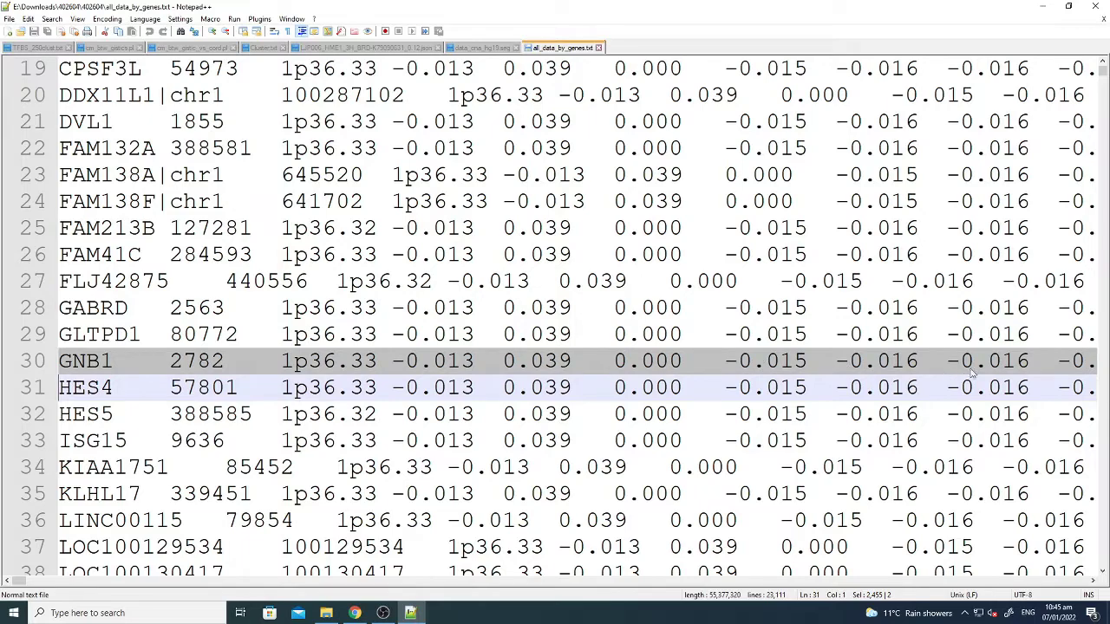
- Return to the 402604 results folder and open all_lesions.conf_90.txt in Notepad++
left_click(328, 613)
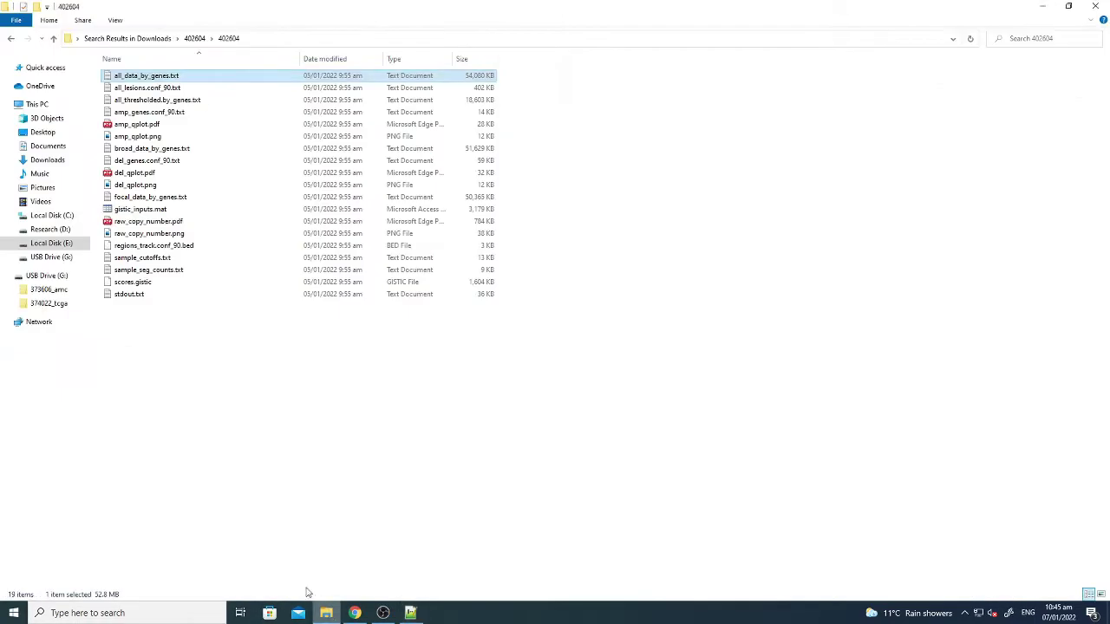
left_click(148, 88)
right_click(147, 89)
left_click(182, 159)
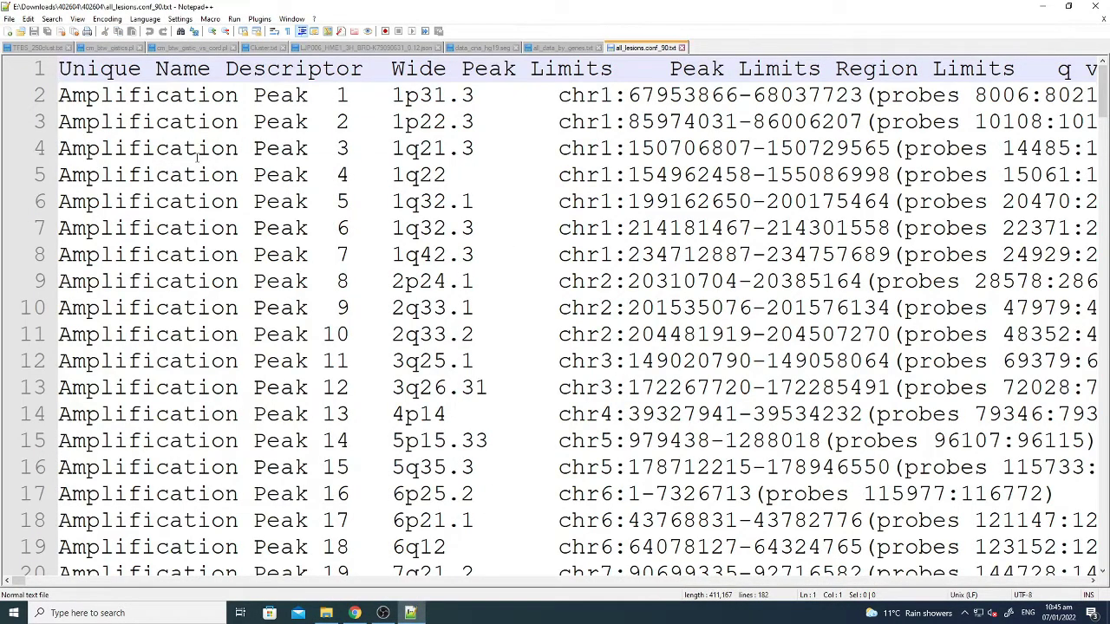
- Look through the list of amplification peaks in all_lesions.conf_90.txt down to the start of the deletion peaks
double_click(86, 102)
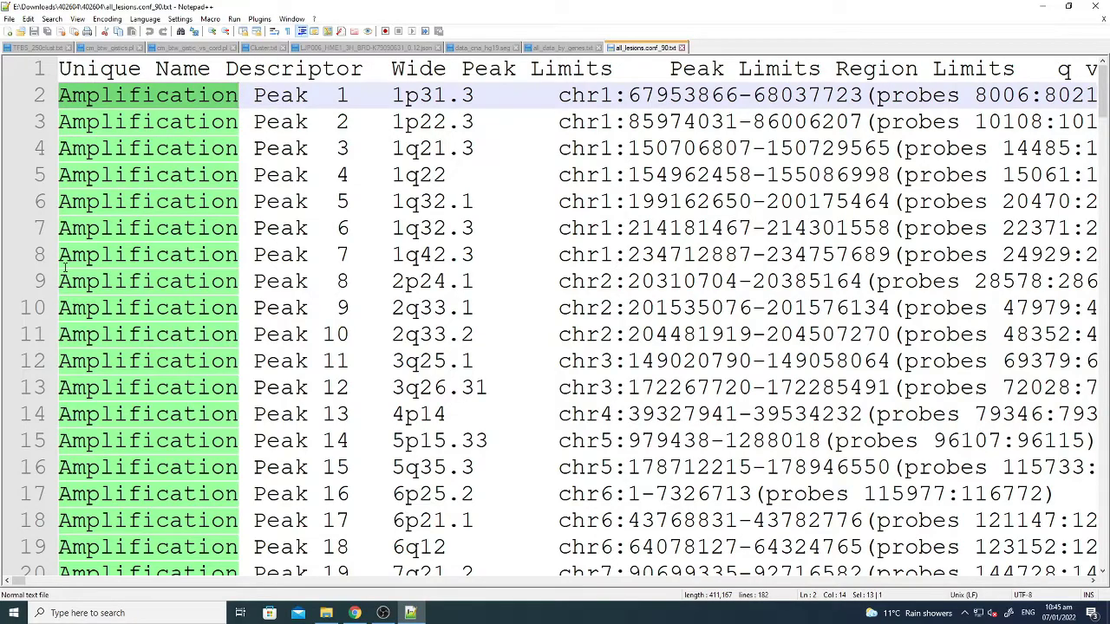
scroll(72, 254, "down", 1)
scroll(104, 254, "up", 1)
scroll(146, 254, "down", 11)
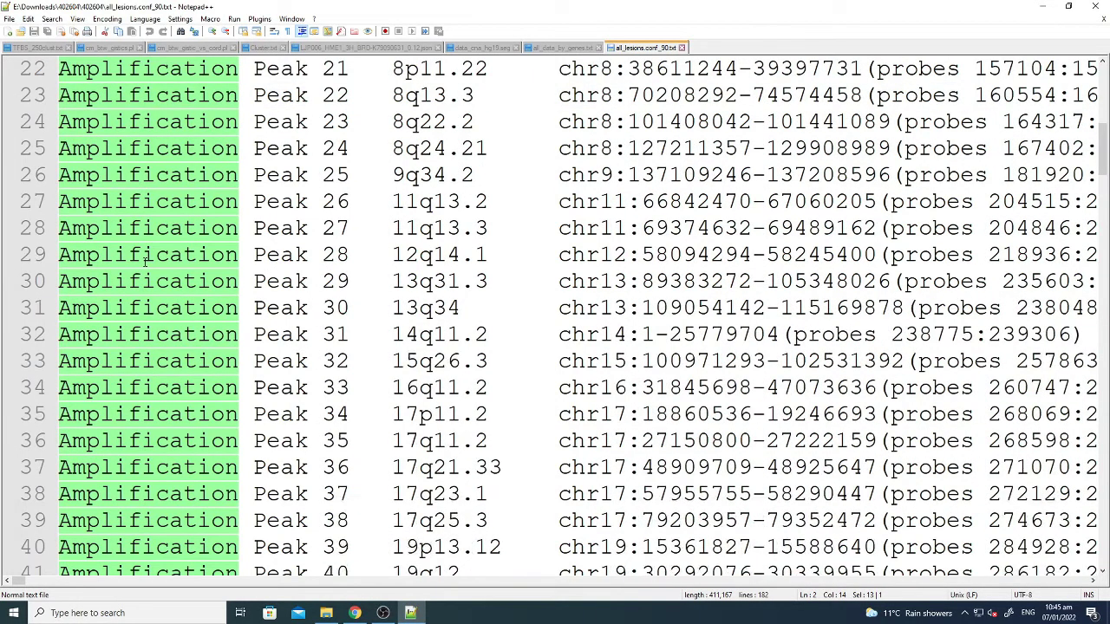
scroll(146, 258, "down", 1)
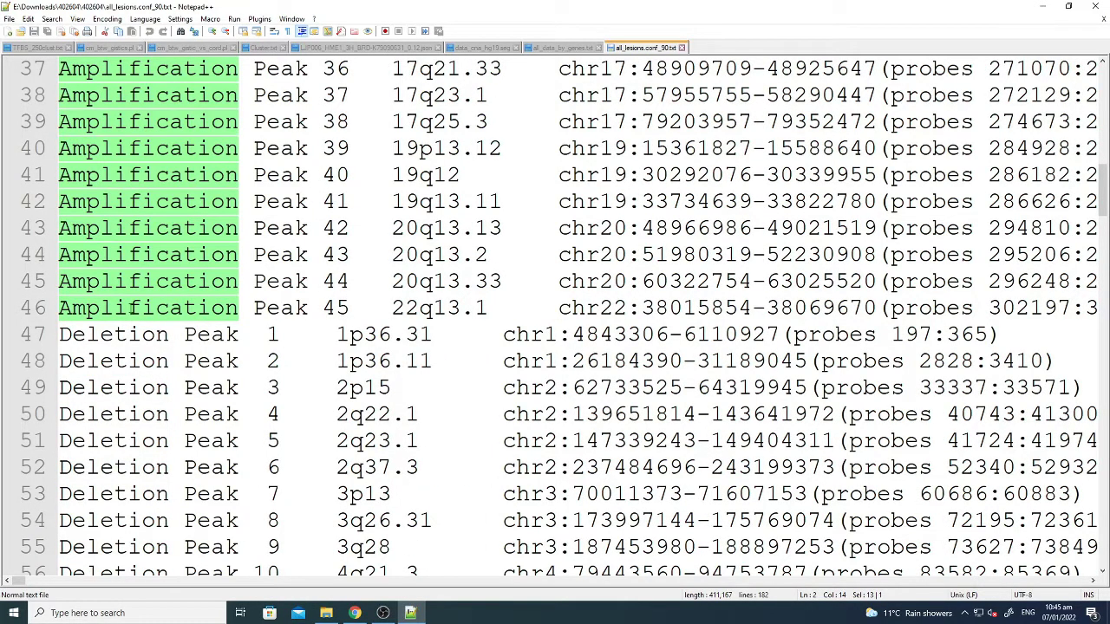
scroll(132, 309, "up", 12)
- Examine the cytobands of the amplification peaks and the chr5 wide peak limits of Amplification Peak 14
left_click(399, 95)
double_click(399, 95)
double_click(403, 281)
scroll(404, 254, "down", 4)
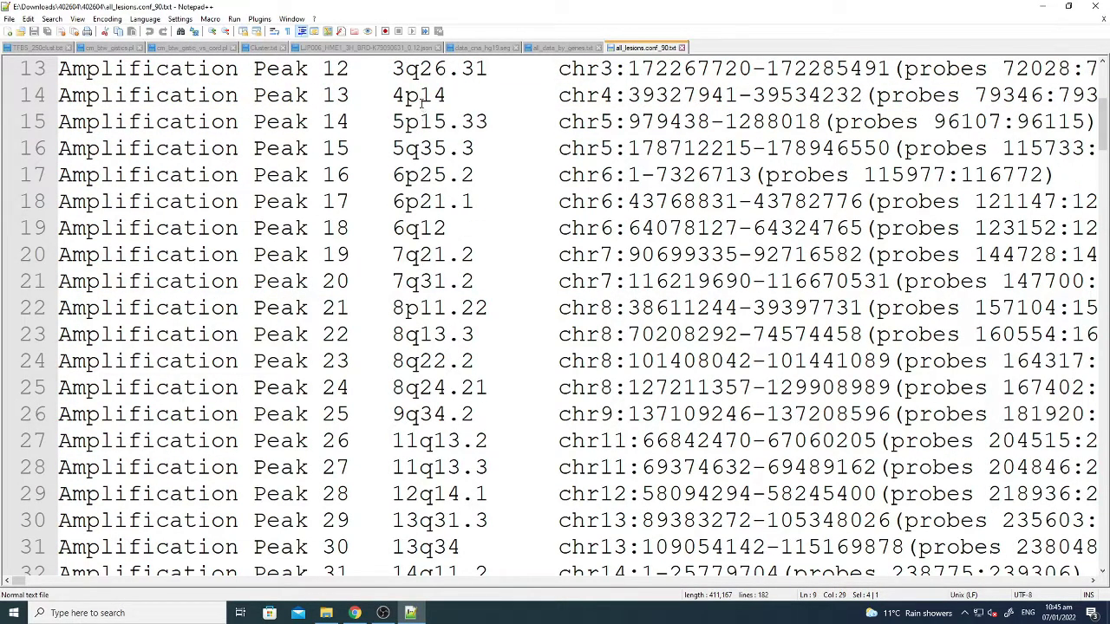
scroll(419, 229, "down", 4)
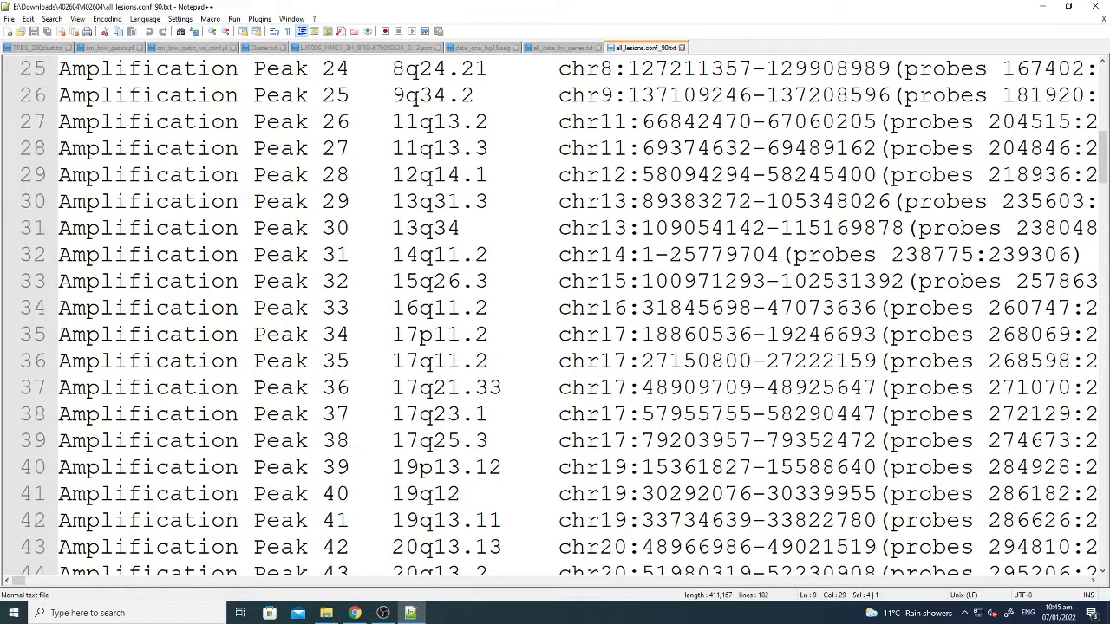
scroll(413, 228, "down", 3)
scroll(315, 303, "up", 8)
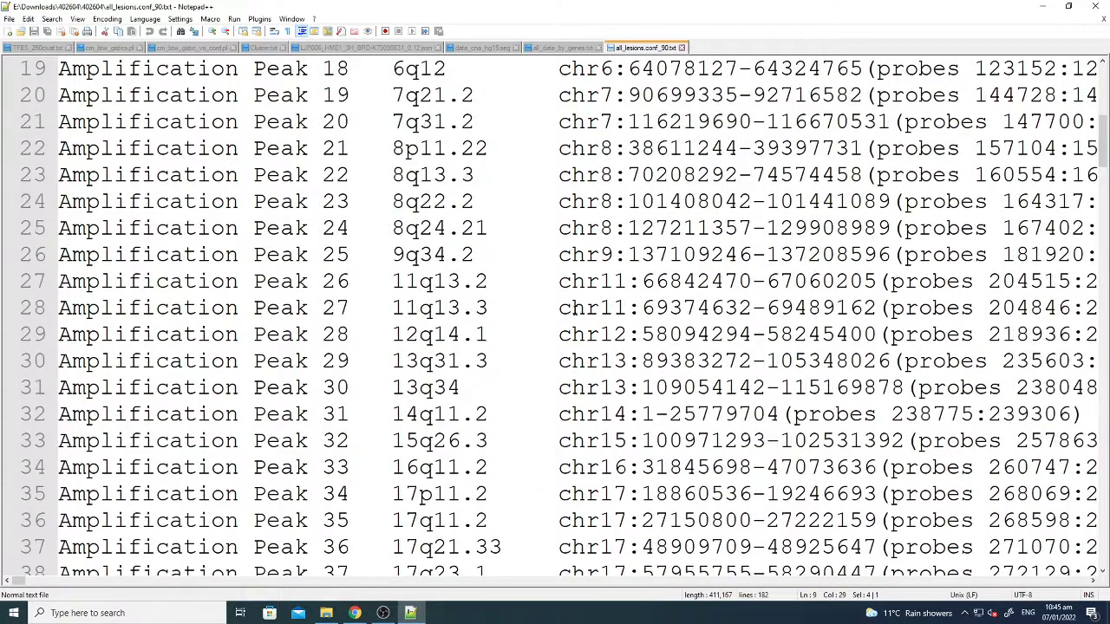
double_click(672, 201)
double_click(772, 201)
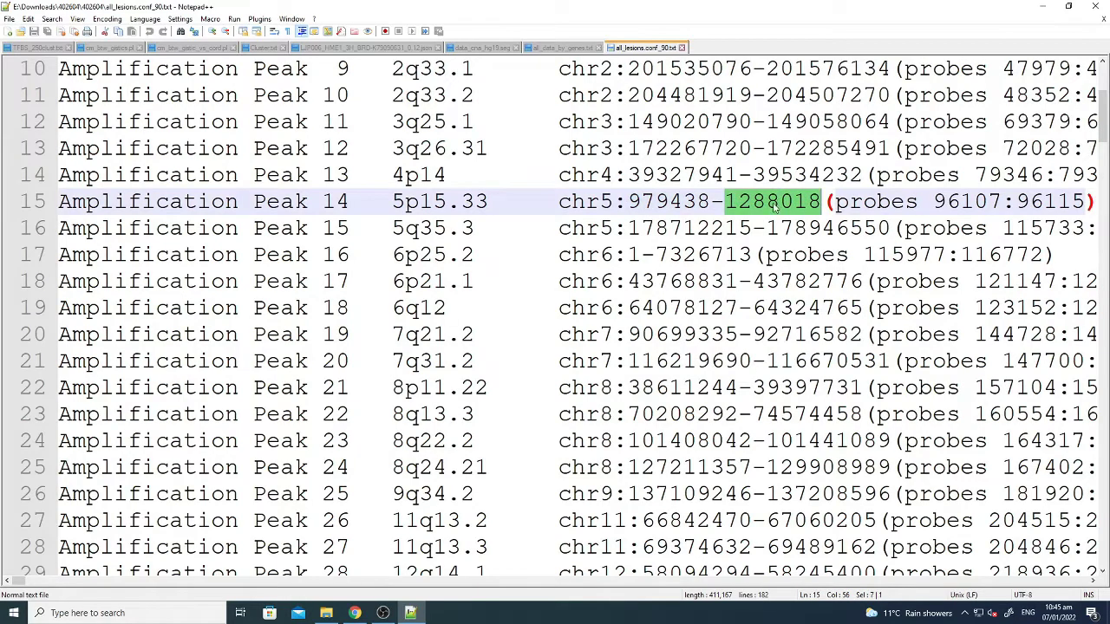
- Examine the deletion peak rows from first to last, and check the number of the last amplification peak above them
scroll(206, 391, "down", 11)
double_click(96, 176)
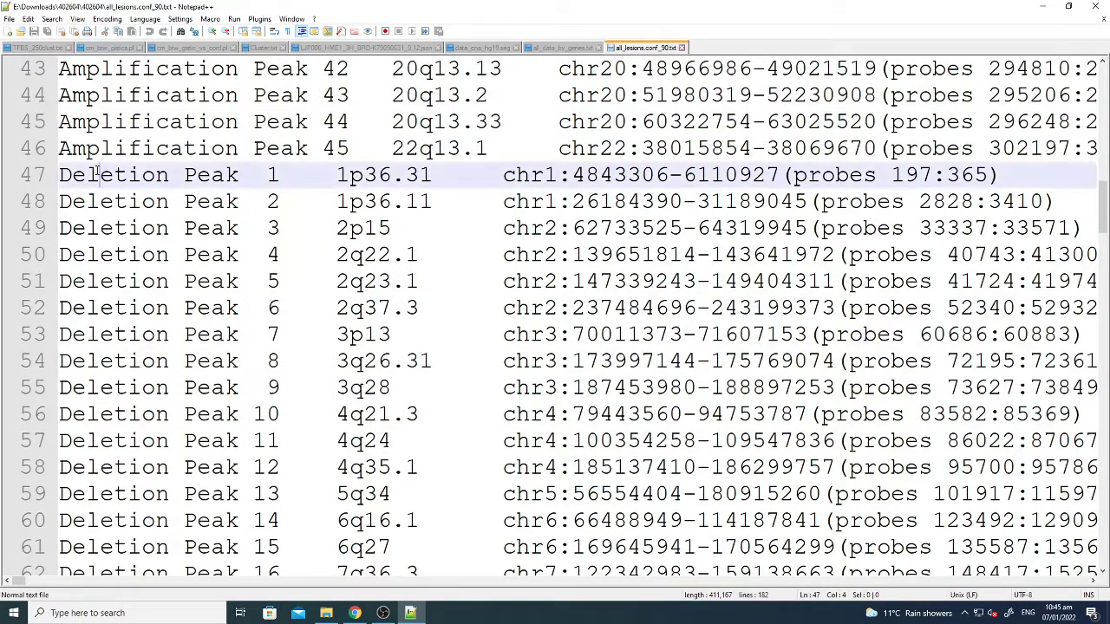
scroll(110, 339, "down", 7)
scroll(110, 338, "down", 3)
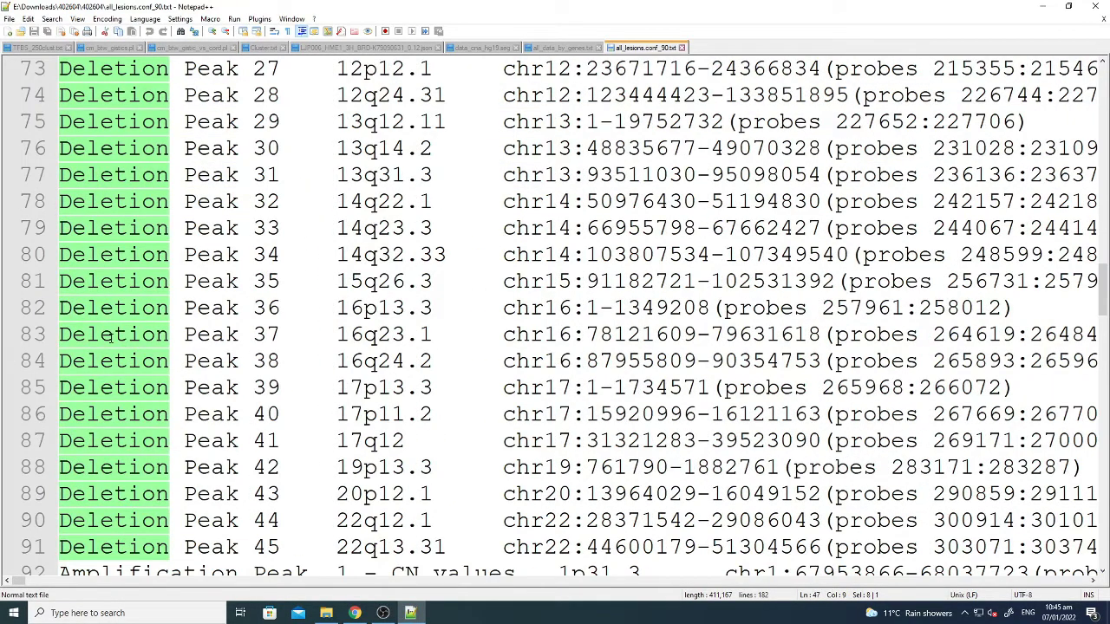
scroll(110, 338, "up", 1)
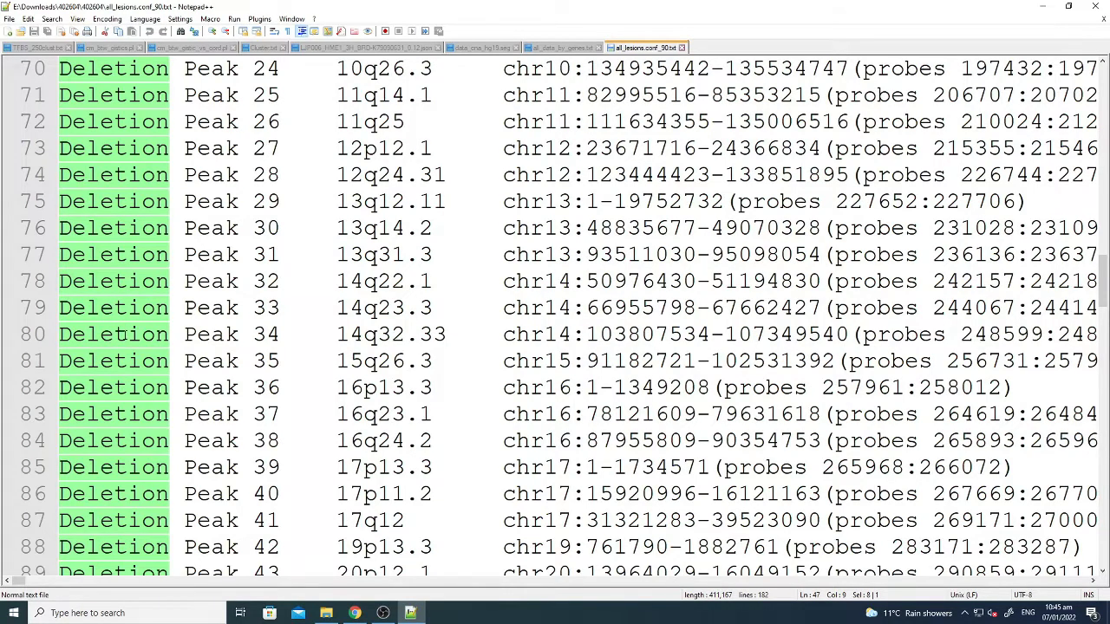
scroll(122, 334, "down", 1)
scroll(122, 333, "up", 10)
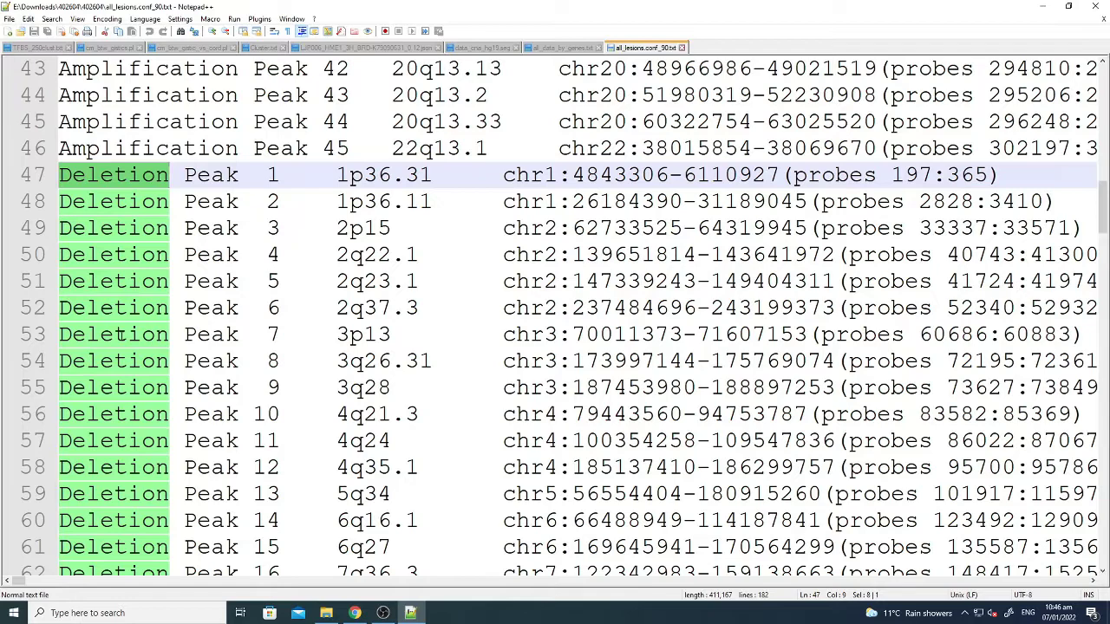
scroll(393, 335, "down", 4)
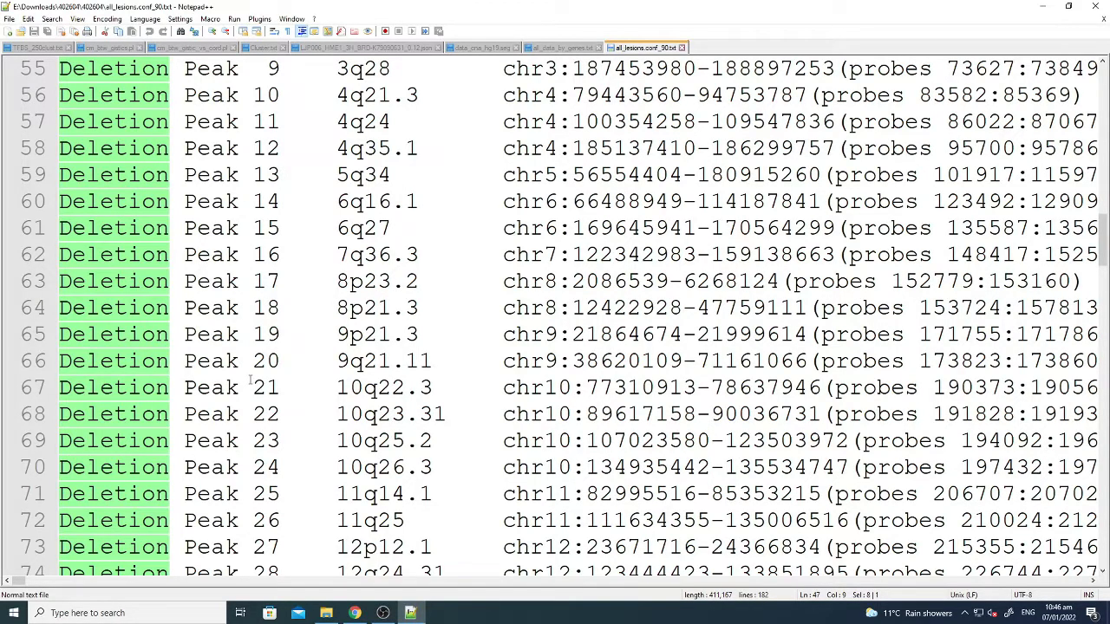
scroll(252, 379, "down", 6)
scroll(256, 379, "up", 8)
scroll(269, 364, "up", 2)
double_click(337, 148)
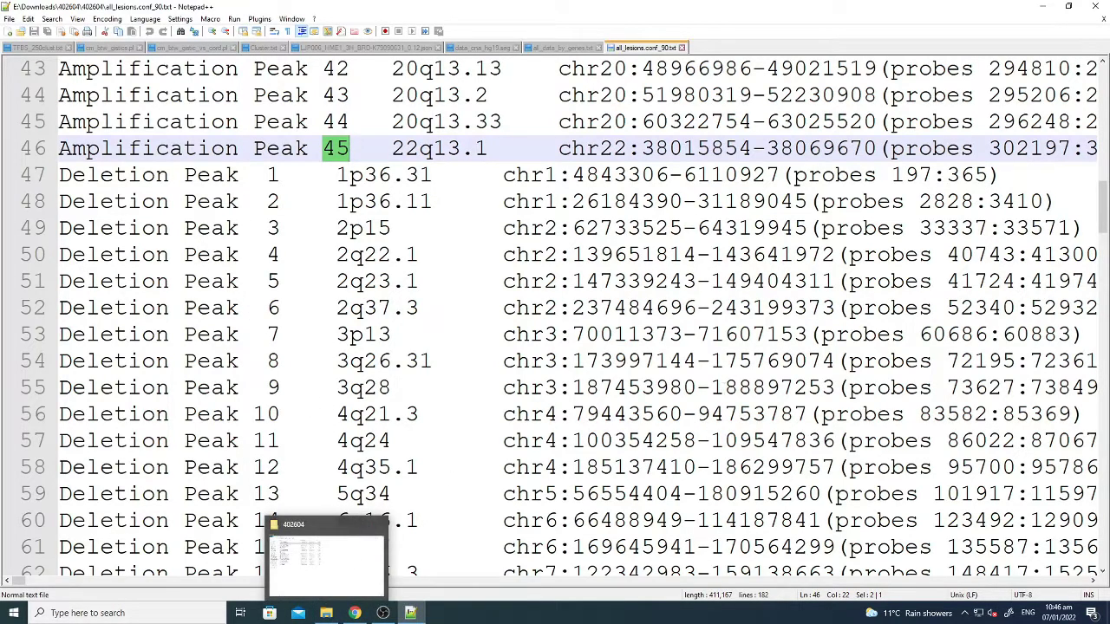
- Examine the per-sample 0, 1 and 2 calls for the peaks and the decimal copy number values in the rows from 92 on
left_click_drag(22, 582, 61, 585)
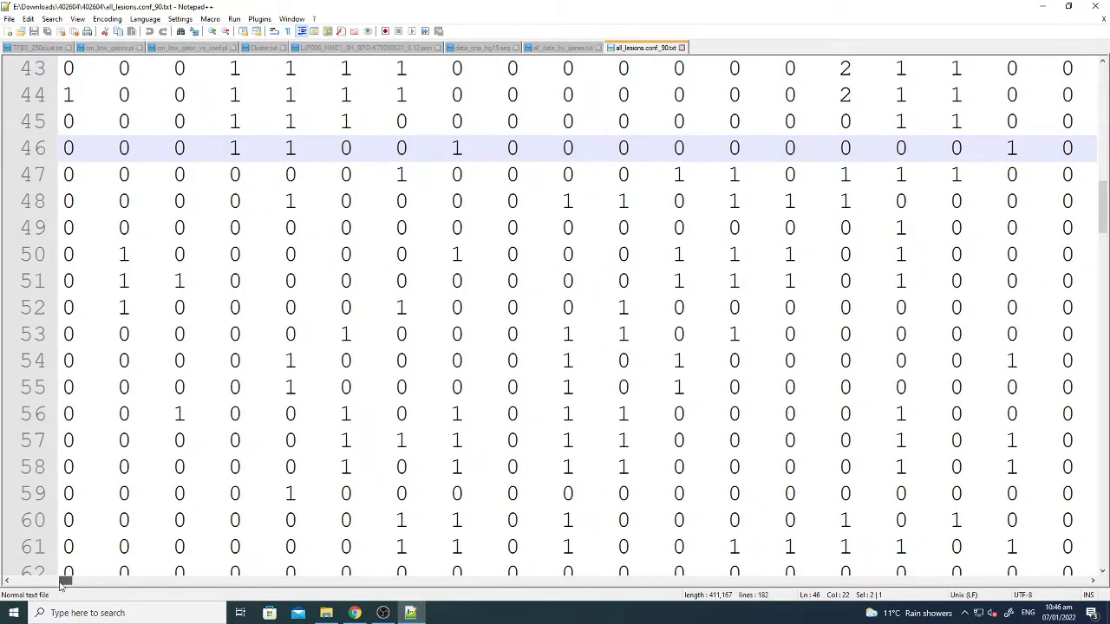
double_click(124, 254)
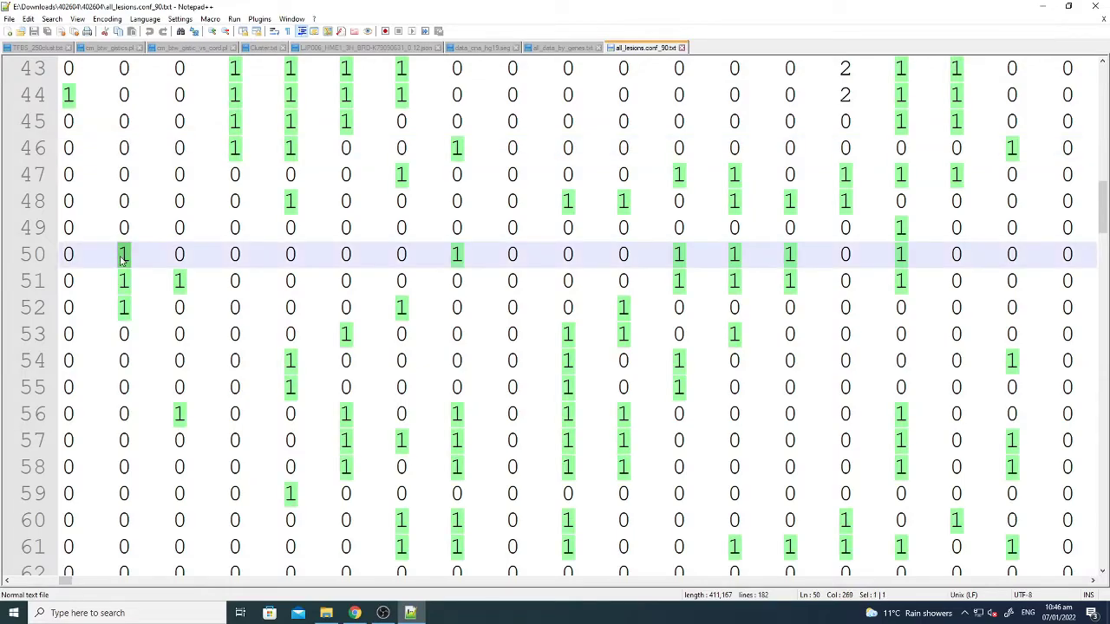
scroll(122, 258, "down", 18)
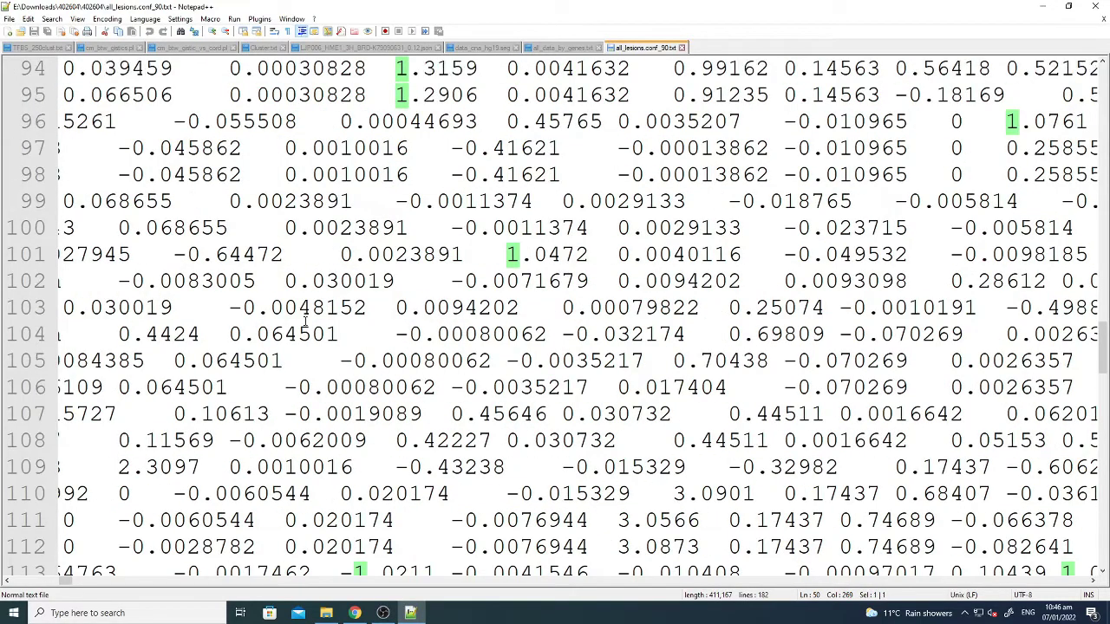
scroll(305, 321, "up", 6)
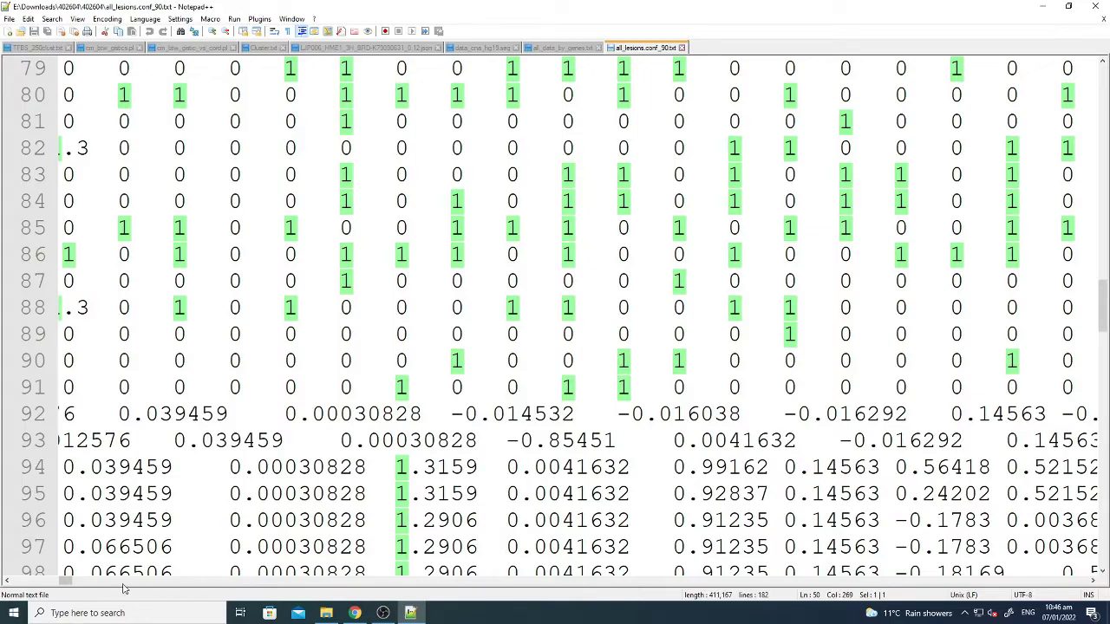
scroll(148, 486, "up", 20)
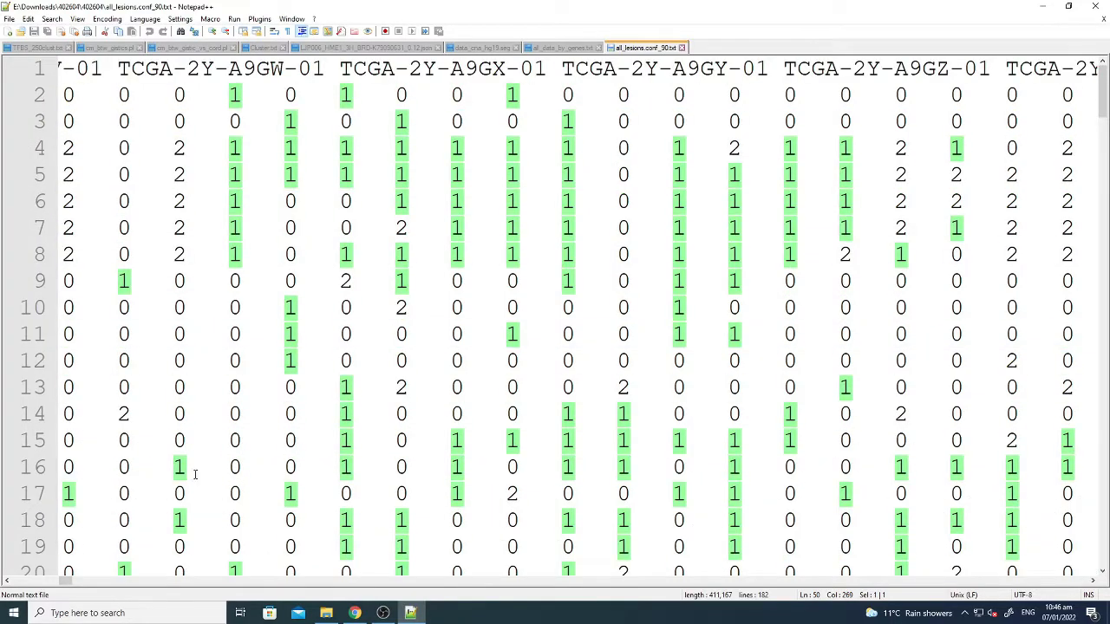
scroll(182, 473, "down", 20)
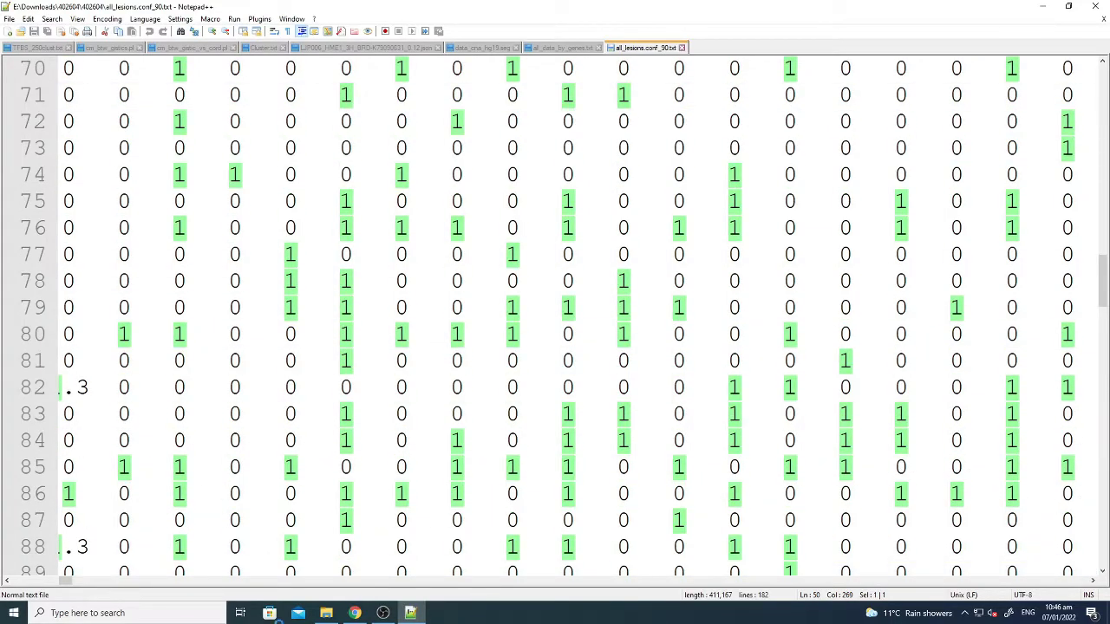
- Examine the deletion peaks' amplitude threshold definitions and the calls for further TCGA samples, ending at the sample ID header row
left_click_drag(68, 581, 17, 580)
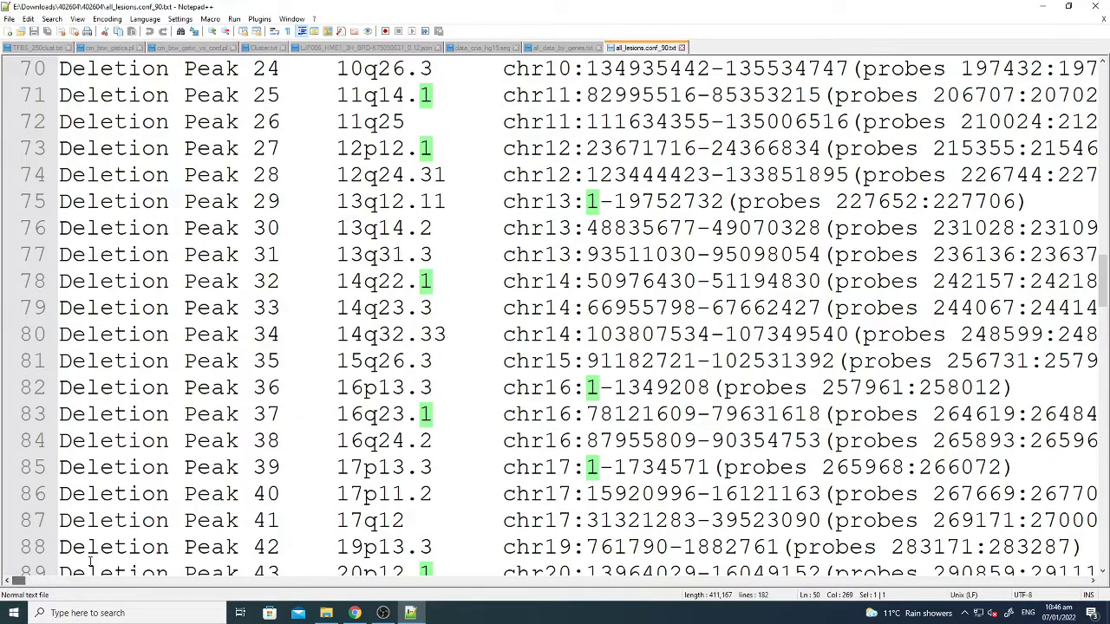
left_click(342, 581)
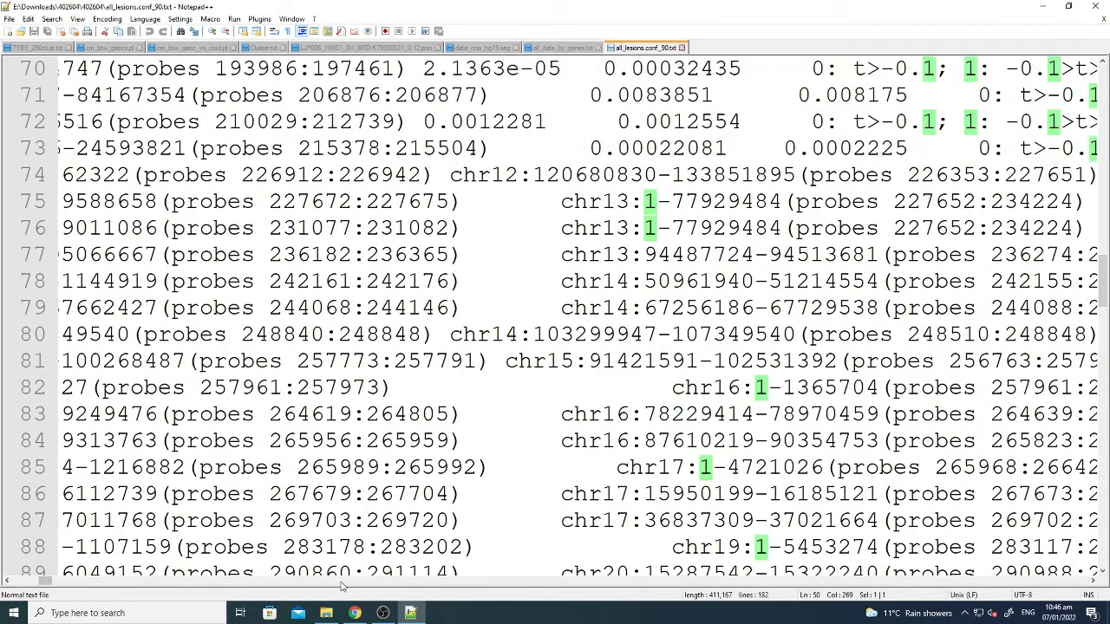
left_click(342, 581)
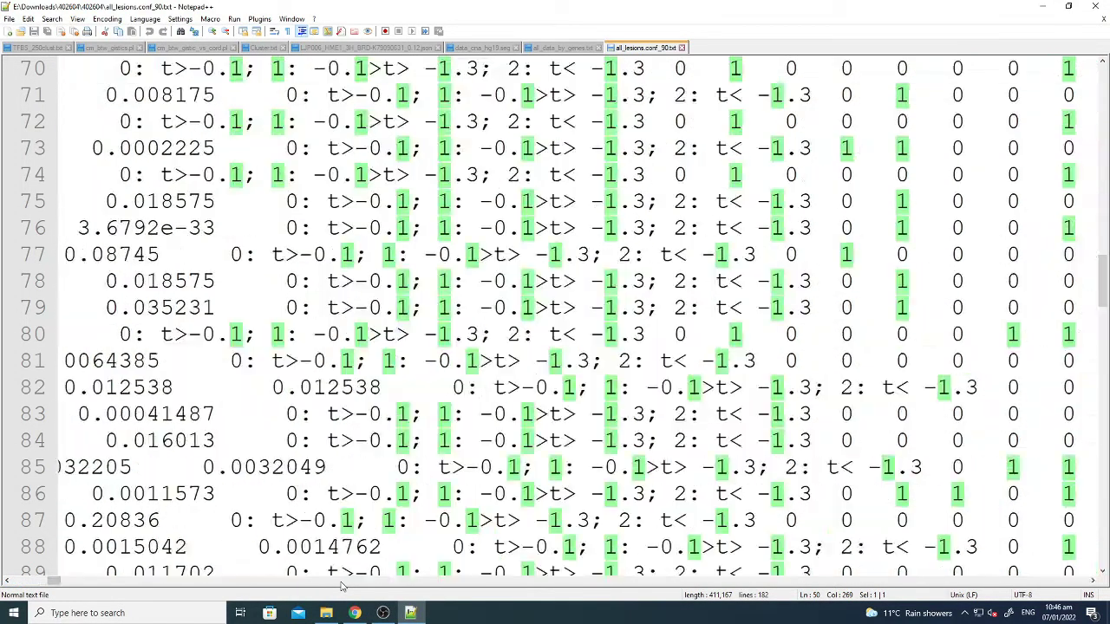
left_click(476, 583)
left_click(477, 583)
left_click(477, 583)
left_click(476, 583)
left_click(477, 583)
left_click(476, 583)
left_click_drag(1104, 272, 1105, 79)
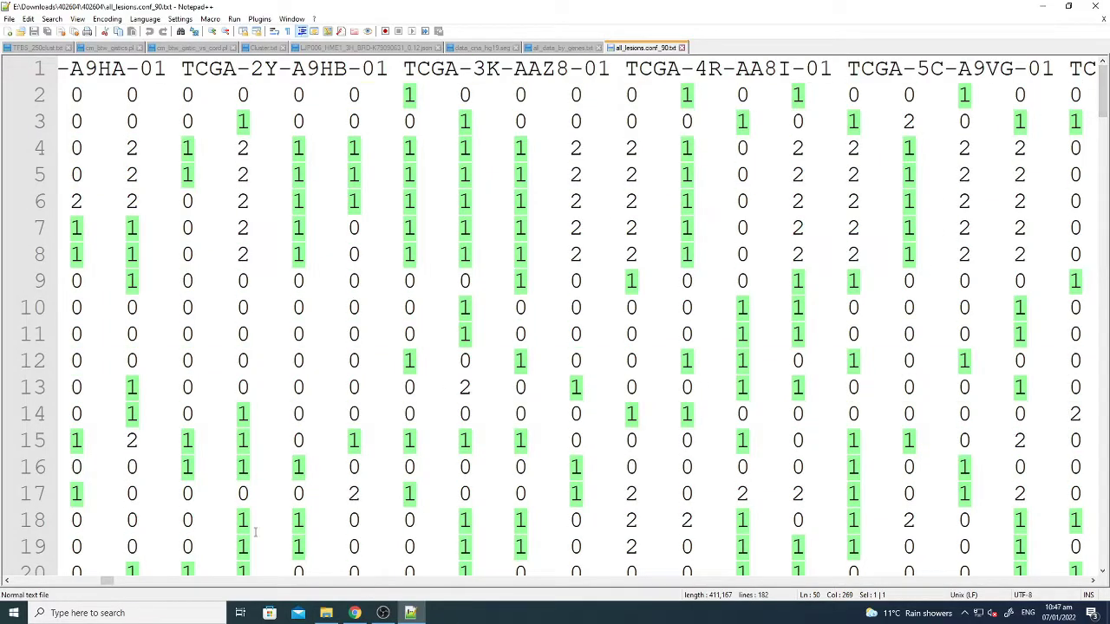
- Return to the 402604 results folder and open all_thresholded.by_genes.txt in Notepad++
left_click(326, 613)
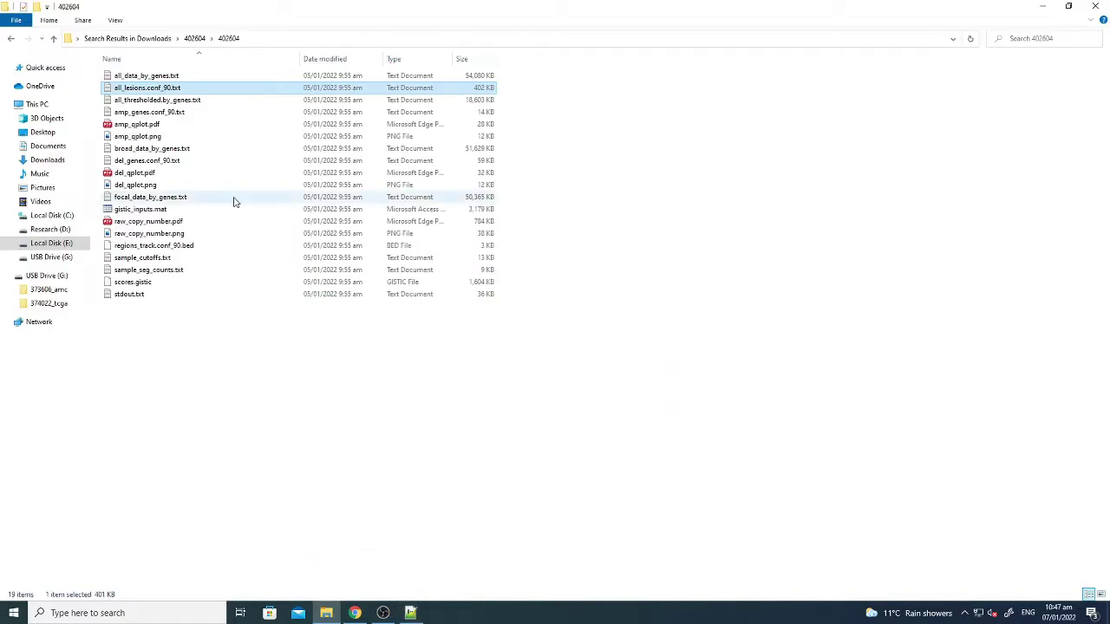
left_click(130, 101)
right_click(132, 99)
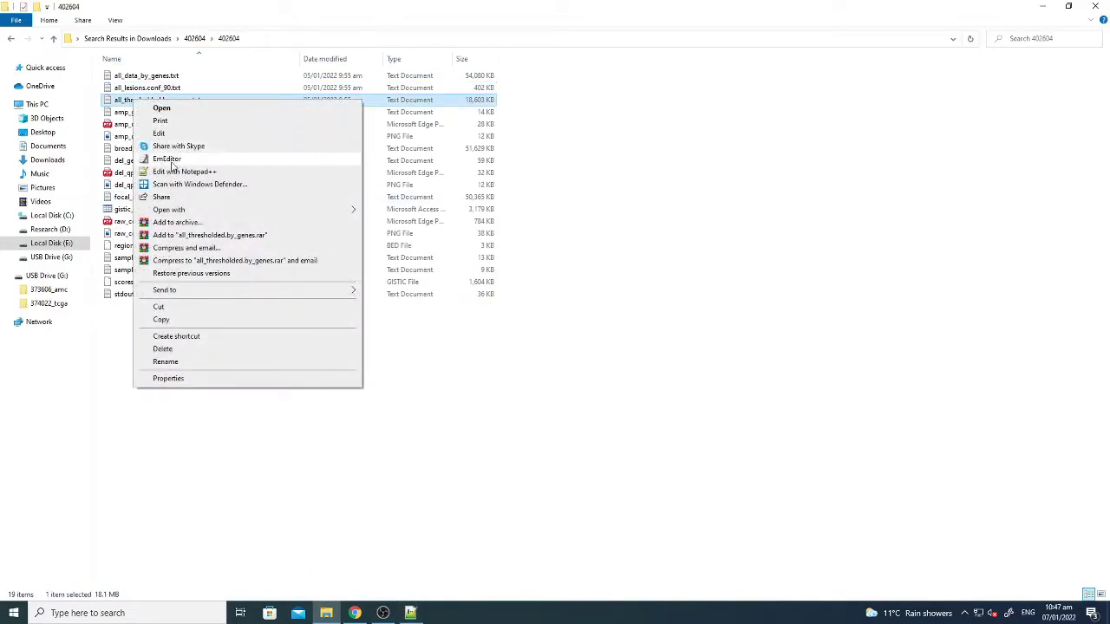
left_click(171, 171)
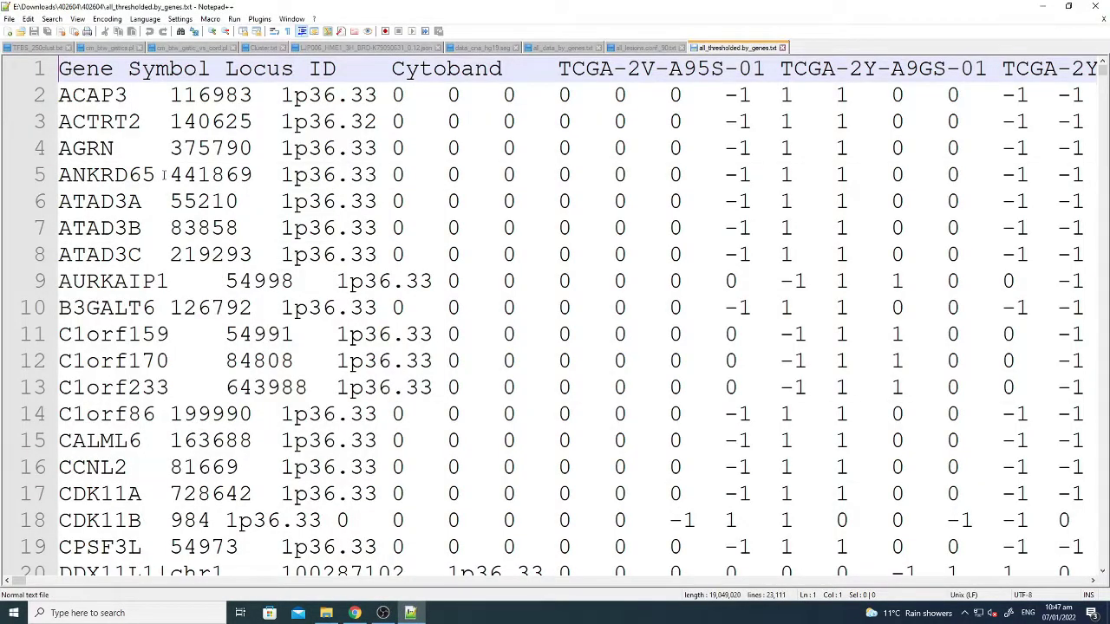
- Compare the decimal copy number values in all_data_by_genes.txt, such as those for FAM213B and FAM132A, with the calls in all_thresholded.by_genes.txt
left_click(563, 47)
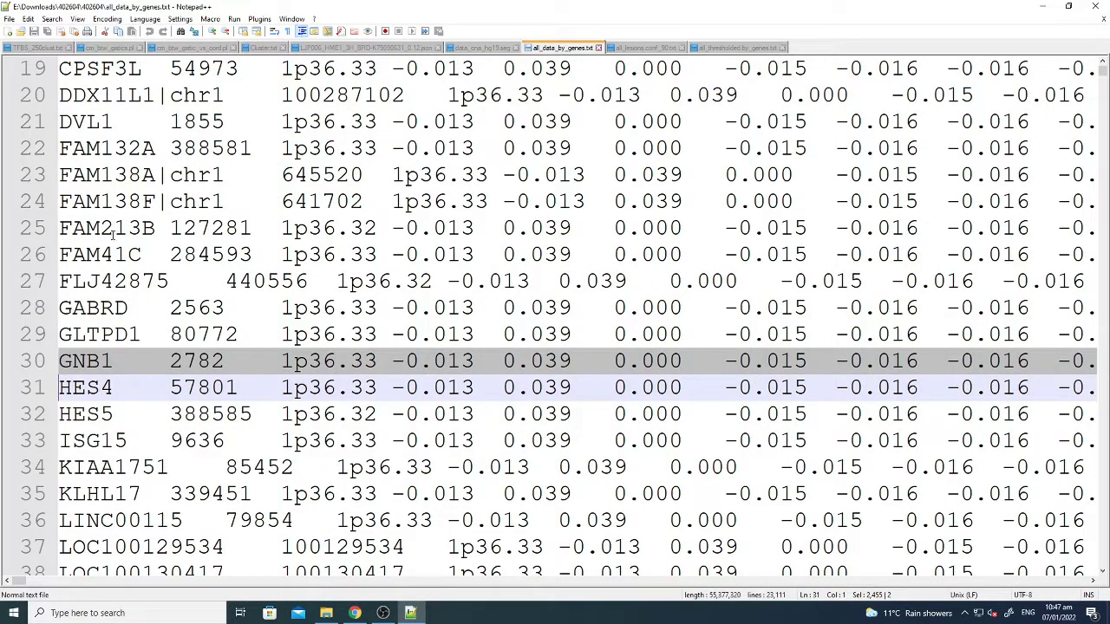
double_click(112, 229)
left_click(731, 48)
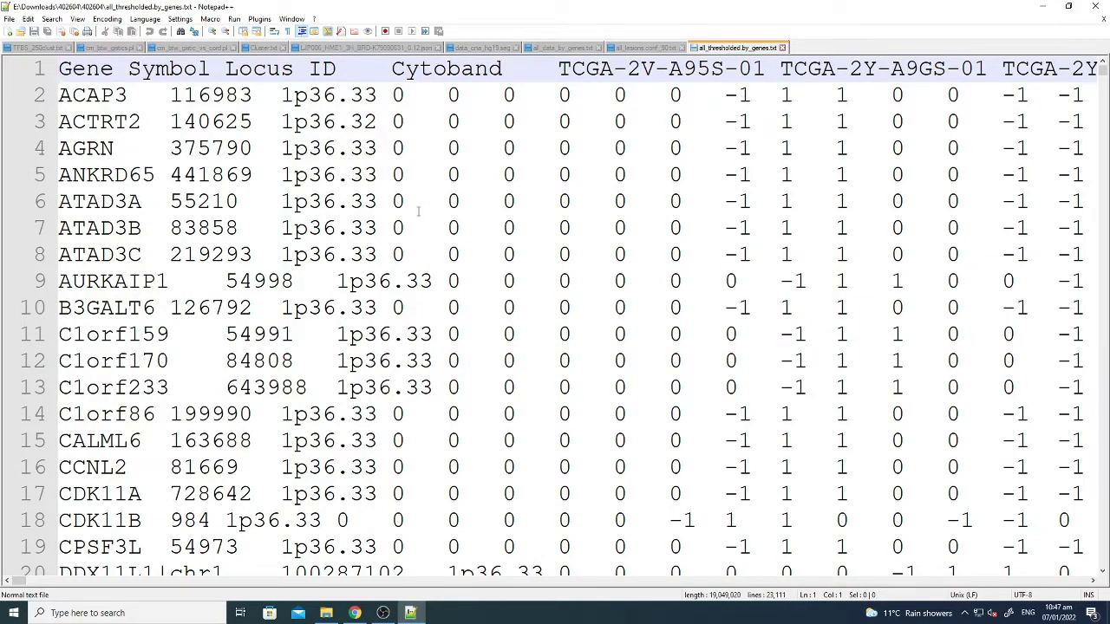
left_click(551, 50)
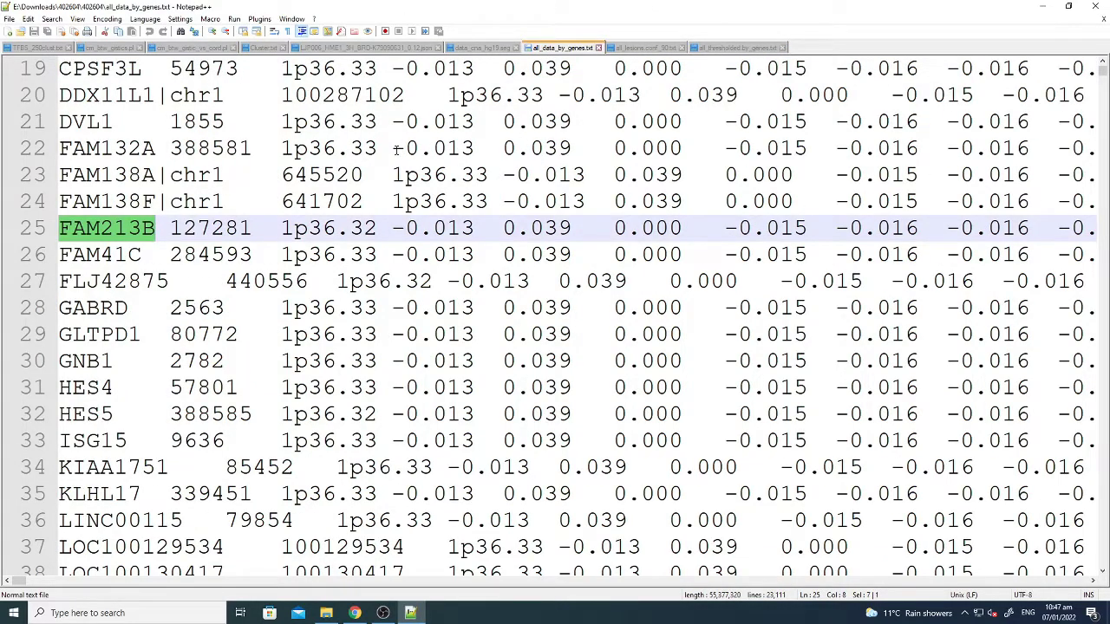
left_click_drag(393, 150, 475, 149)
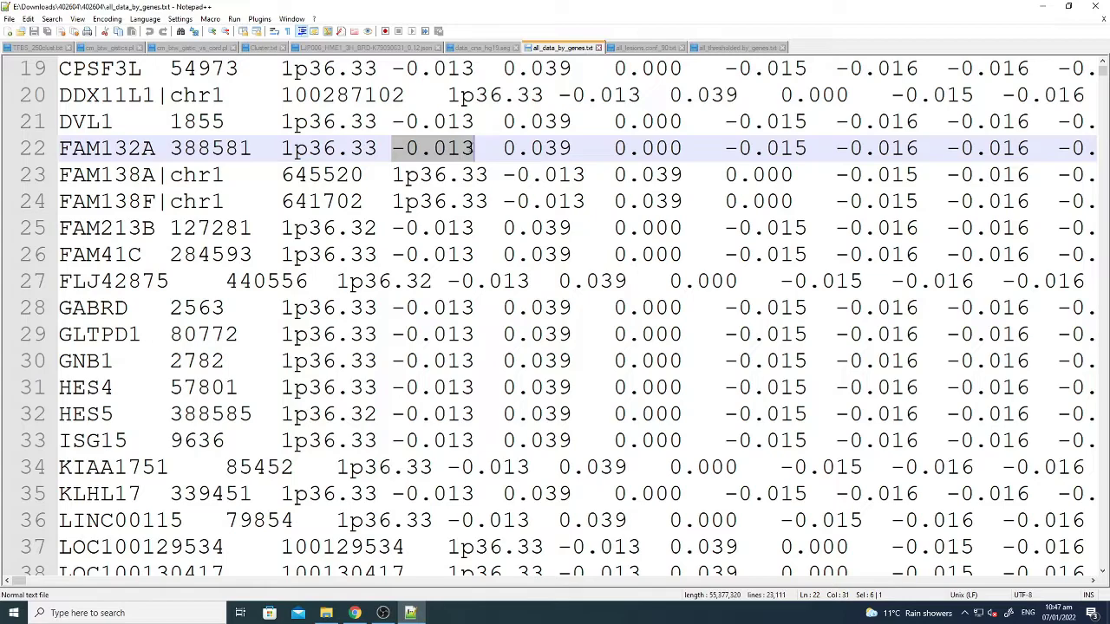
left_click(723, 50)
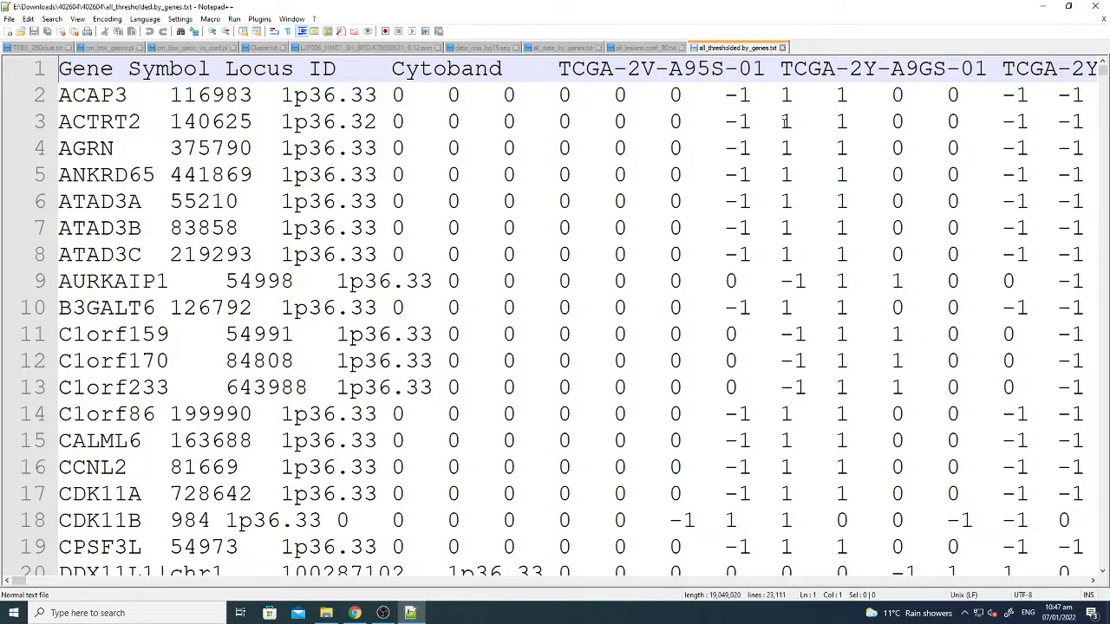
- Examine the thresholded calls across further genes and TCGA samples, ending at the sample ID header row
scroll(773, 211, "down", 3)
scroll(773, 212, "up", 3)
scroll(773, 211, "down", 9)
scroll(821, 296, "up", 9)
scroll(934, 378, "down", 11)
scroll(928, 587, "right", 10)
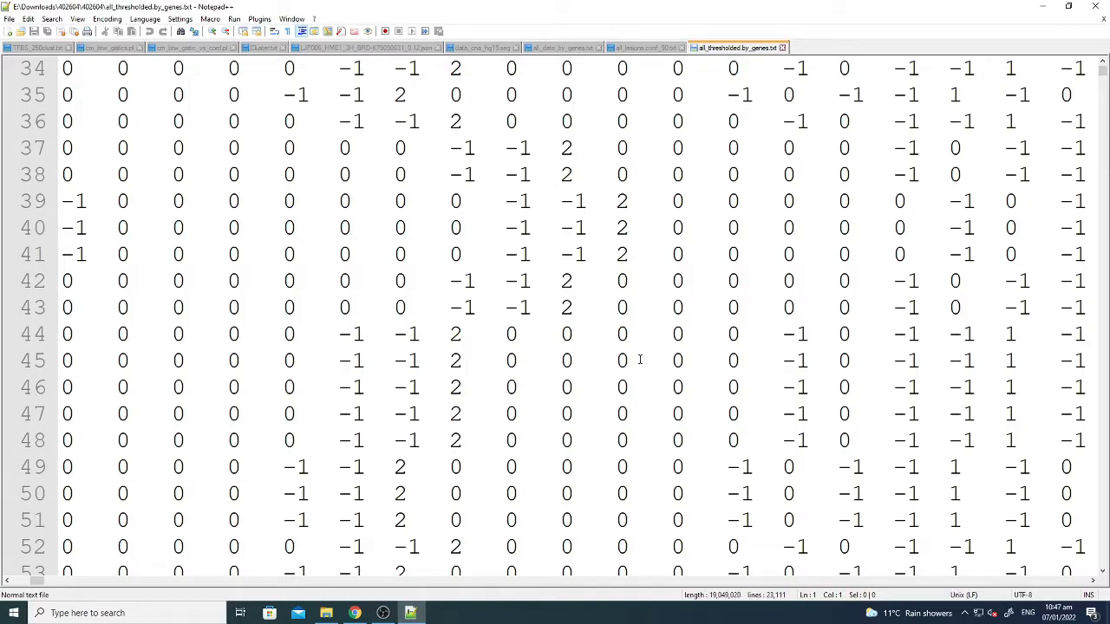
scroll(468, 490, "right", 4)
scroll(460, 473, "up", 11)
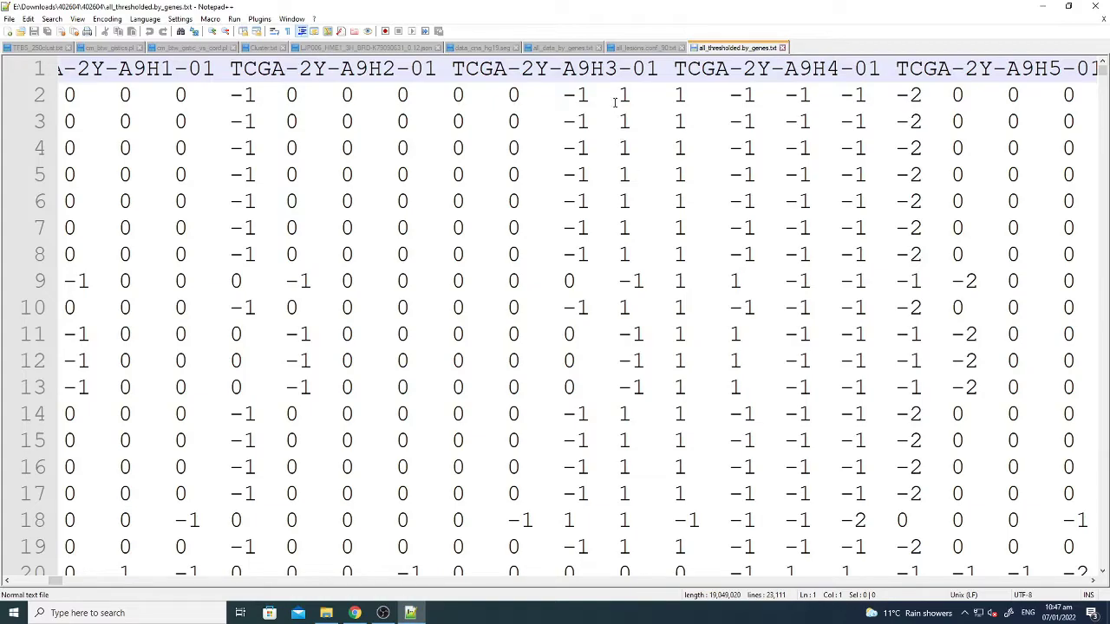
- Highlight every call of 1 in the thresholded data and inspect the highlighted calls through about row 89
double_click(623, 96)
scroll(646, 219, "down", 7)
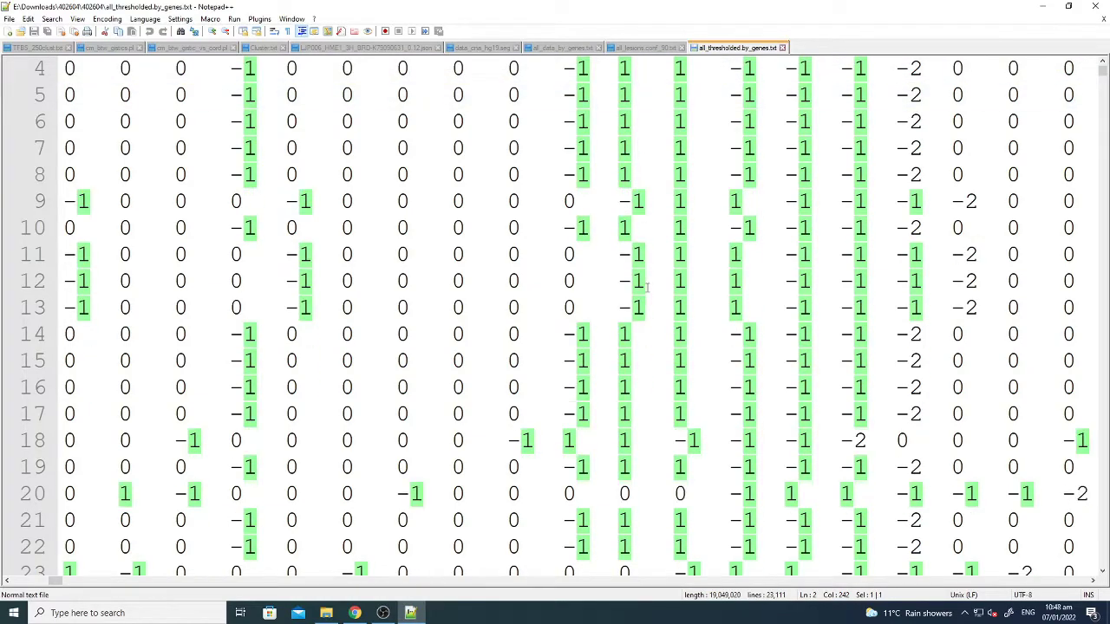
scroll(653, 312, "down", 10)
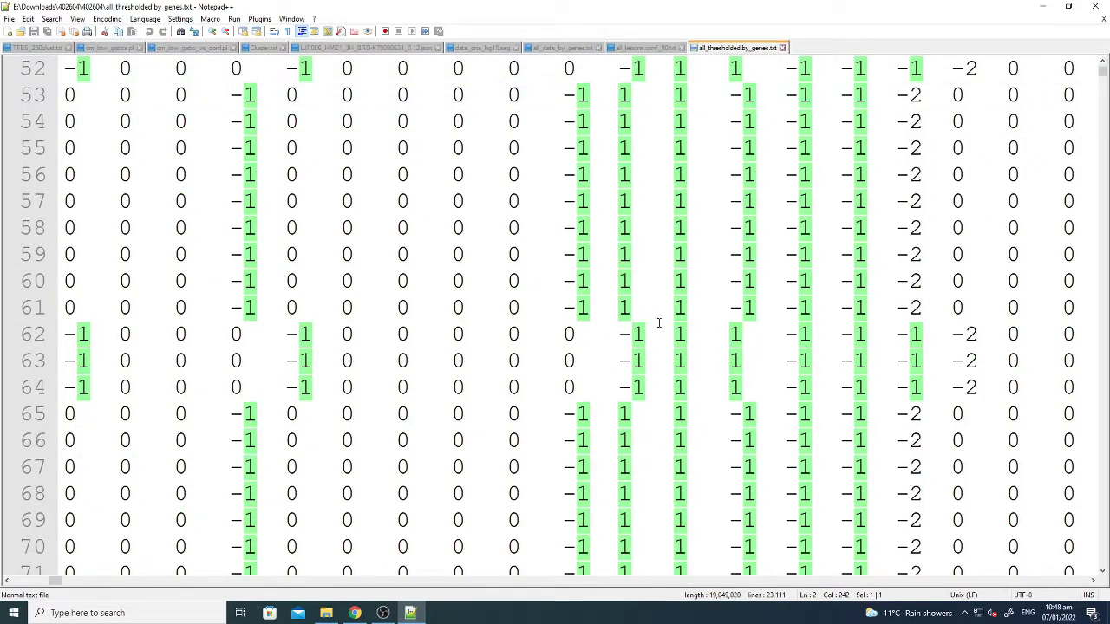
scroll(562, 556, "right", 5)
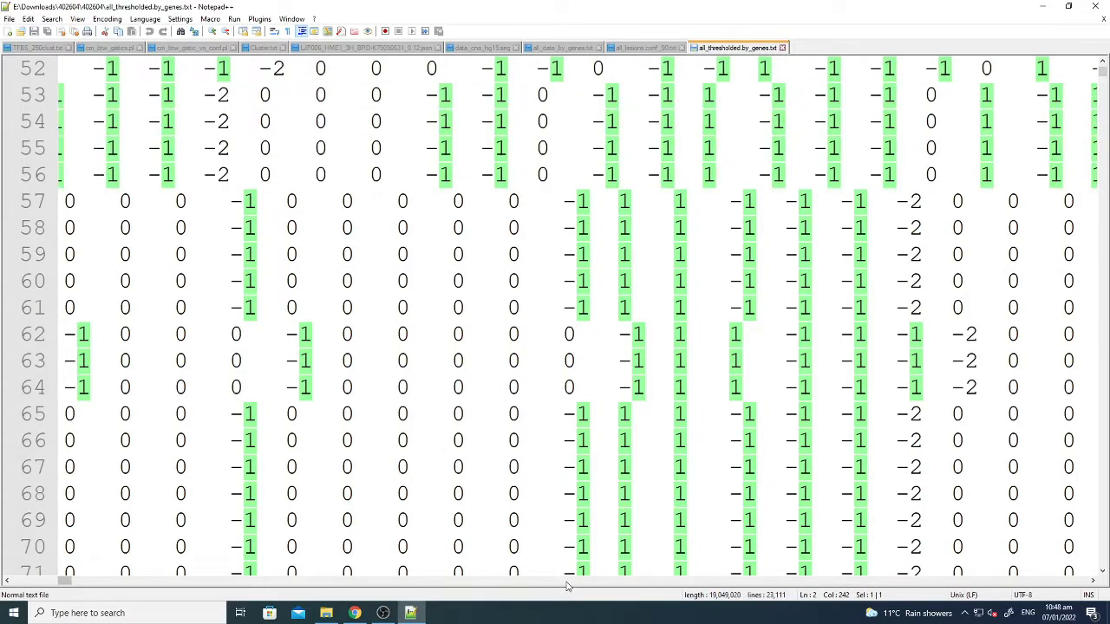
scroll(519, 396, "down", 6)
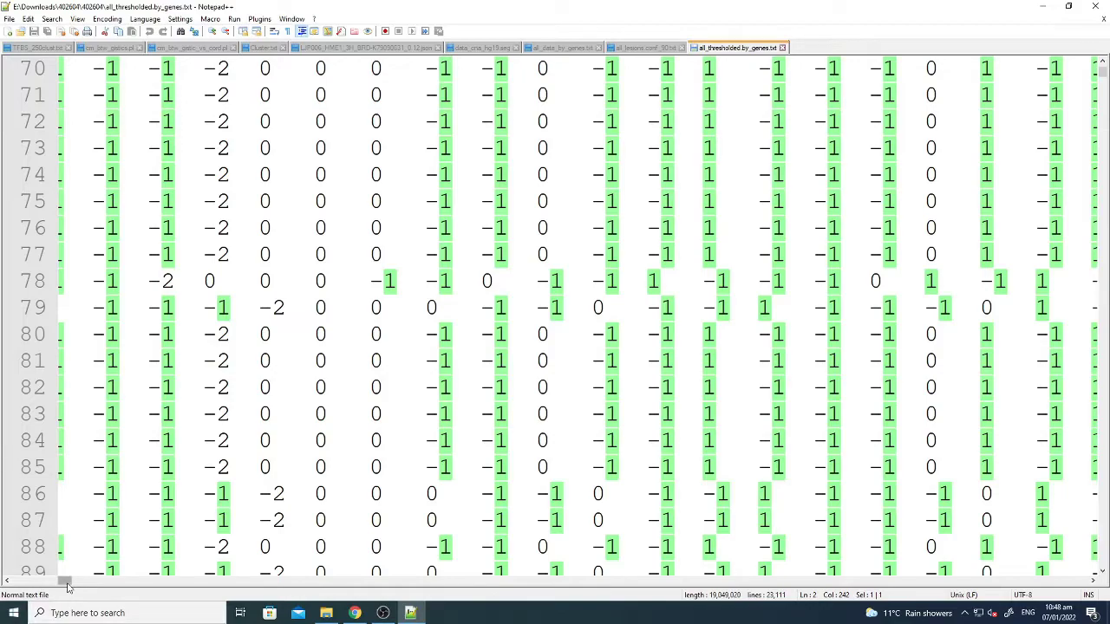
- Return to the gene symbol columns and check the calls listed for TMEM240 and TAS1R3
left_click_drag(64, 580, 3, 588)
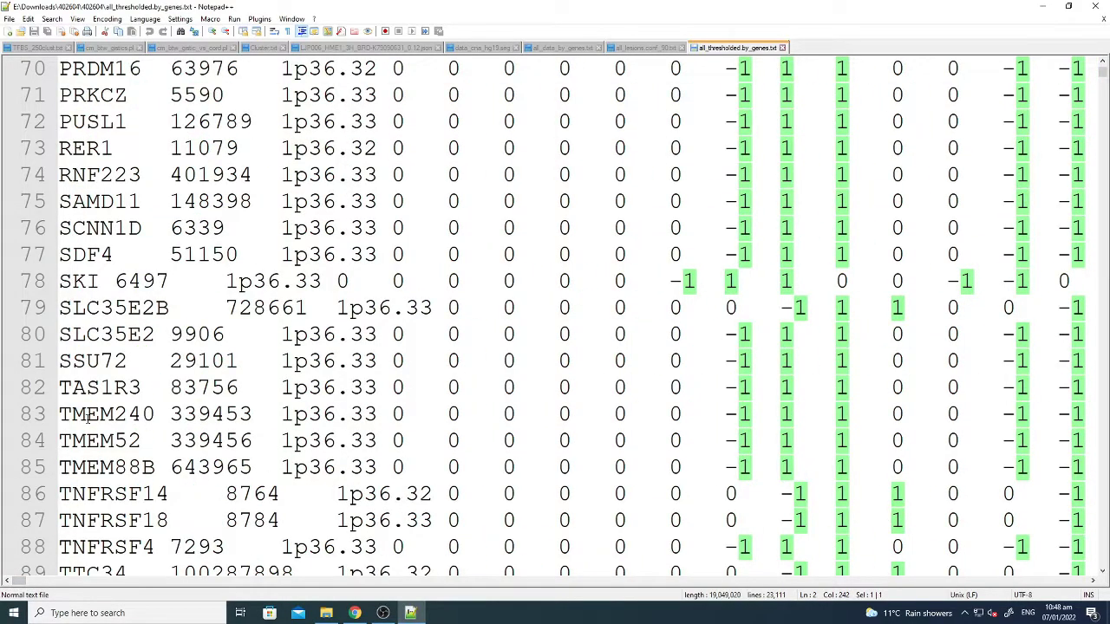
double_click(93, 418)
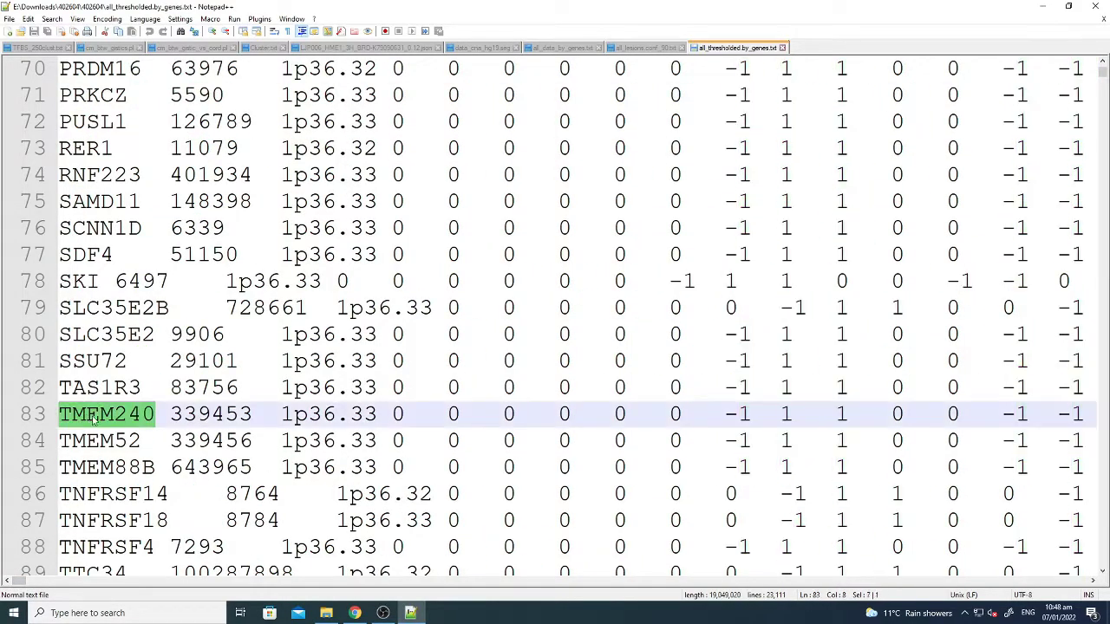
left_click(664, 387)
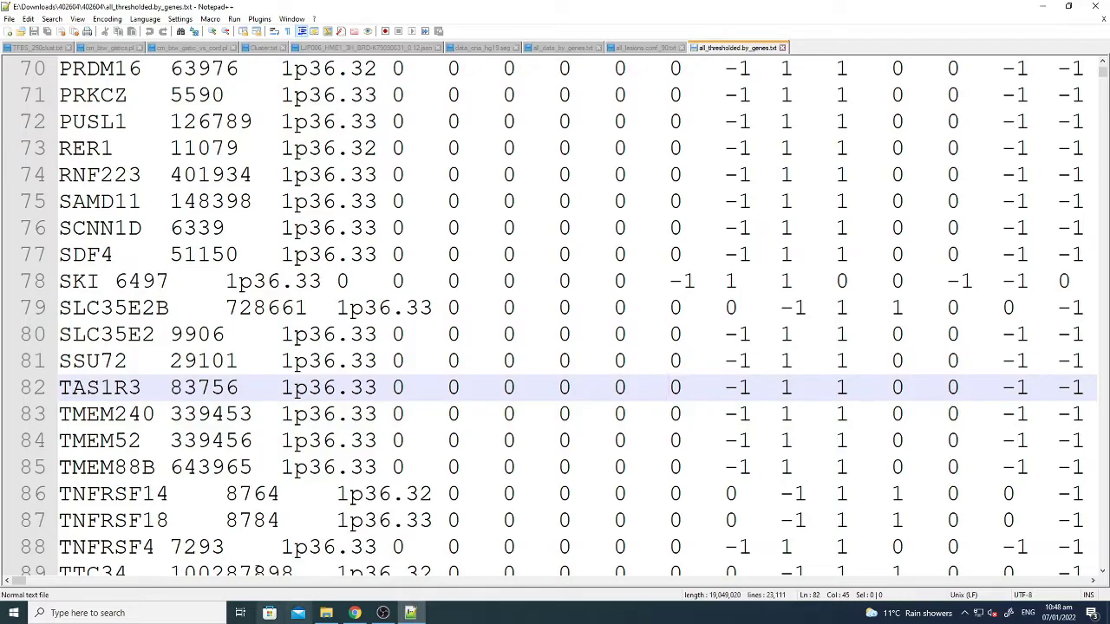
- Switch to the 402604 results folder and open amp_genes.conf_90.txt in Notepad++
left_click(326, 613)
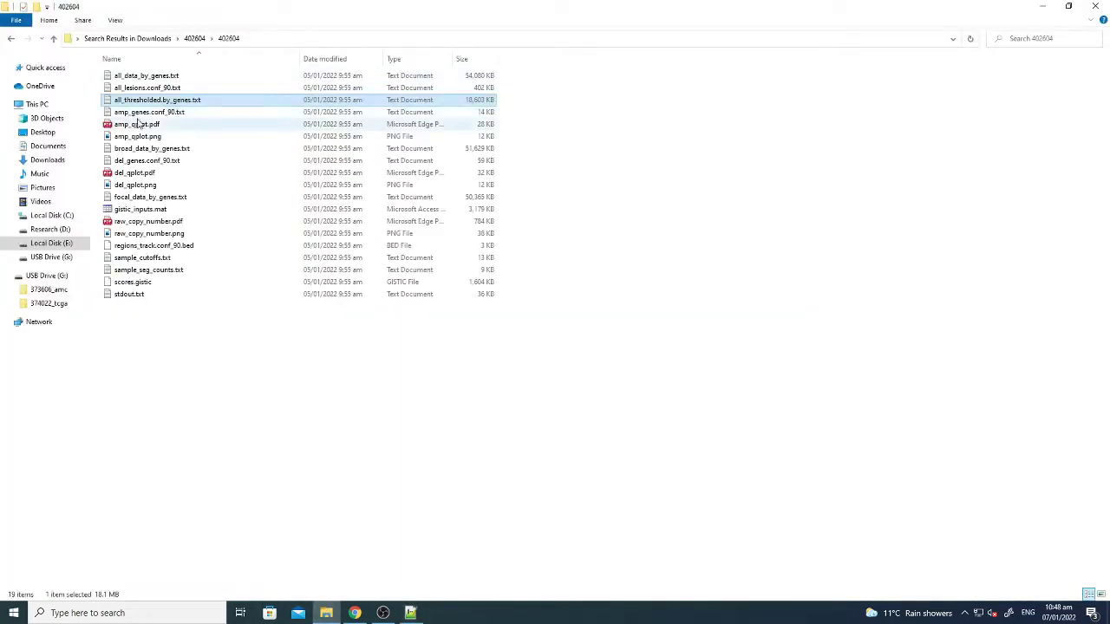
left_click(142, 113)
right_click(141, 112)
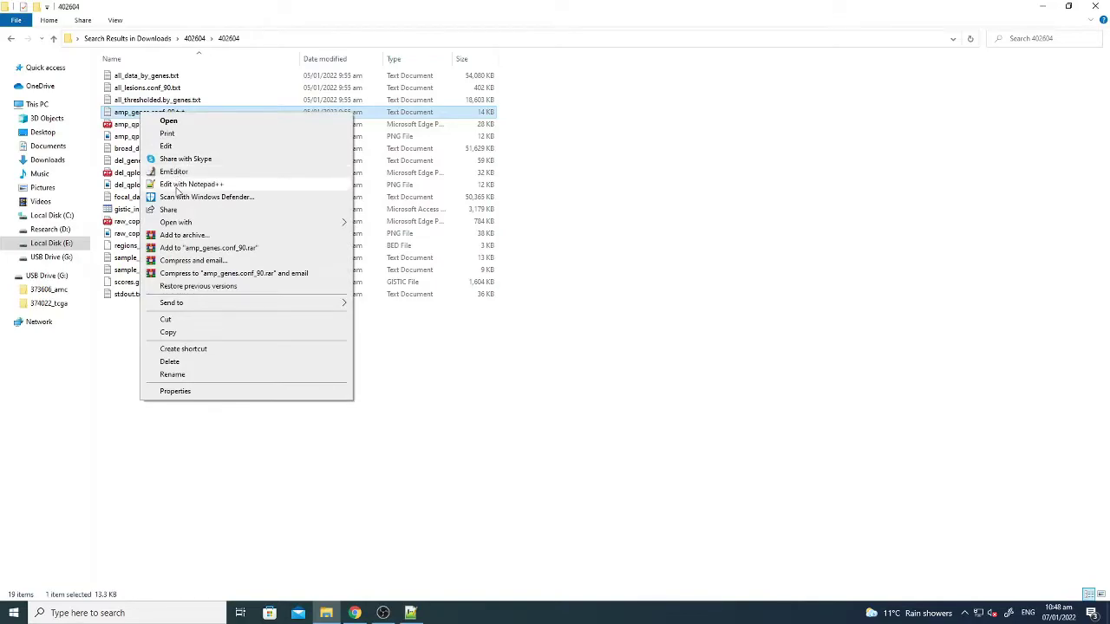
left_click(182, 183)
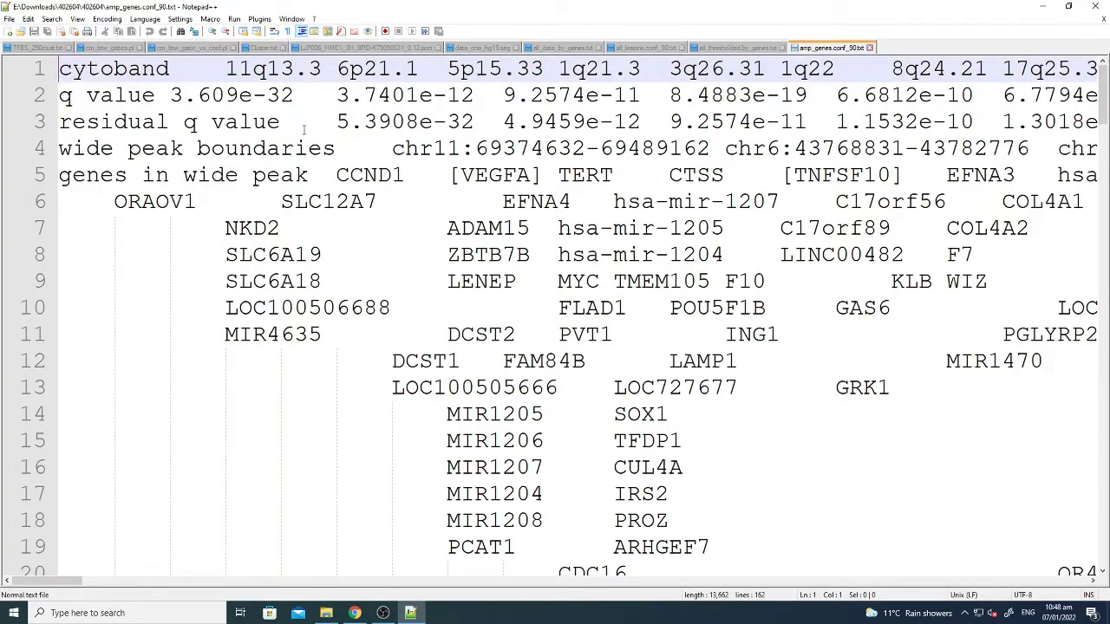
- Copy the whole content of amp_genes.conf_90.txt into cell A1 of a new blank Excel workbook
key("ctrl+a")
left_click(180, 610)
type("ex")
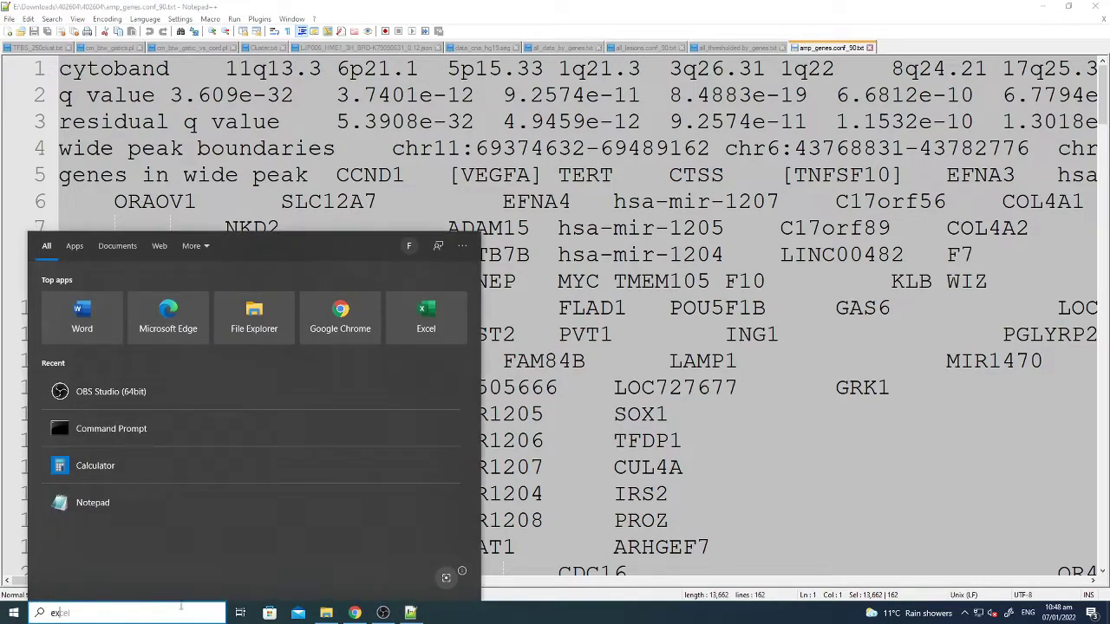
left_click(95, 299)
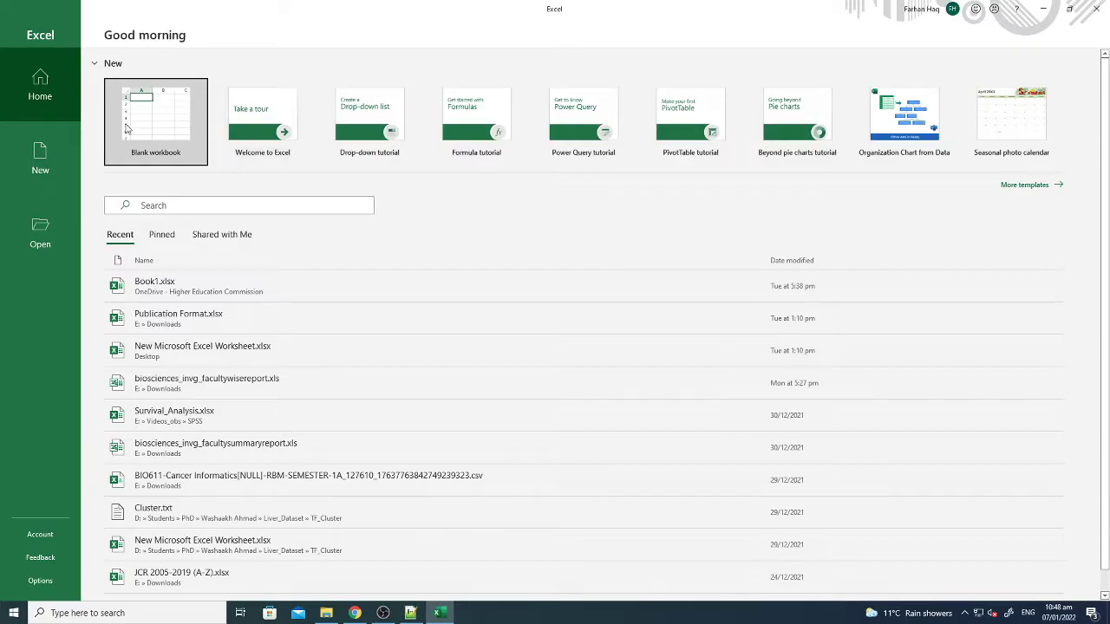
left_click(173, 128)
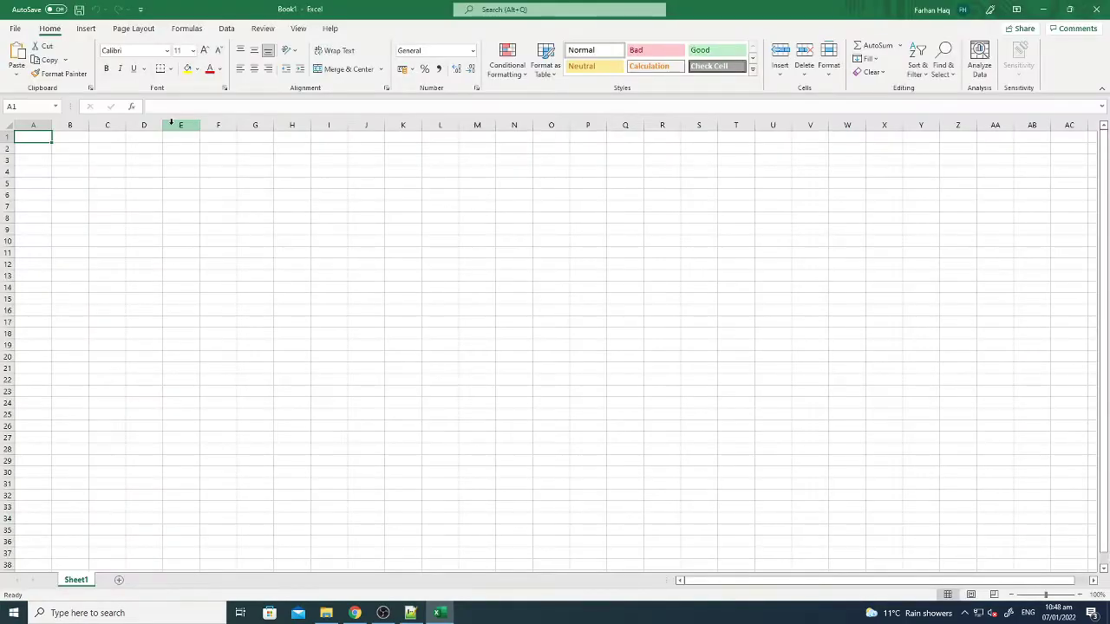
key("ctrl+v")
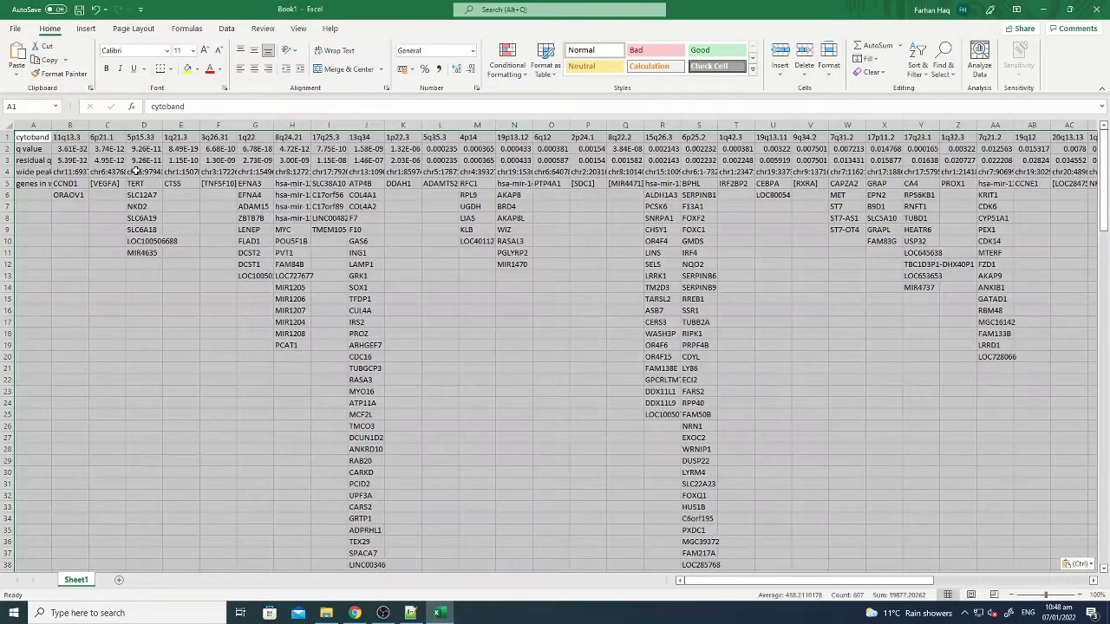
- Fit the widths of columns B through E to their contents so the wide peak boundaries are readable
double_click(89, 124)
double_click(183, 124)
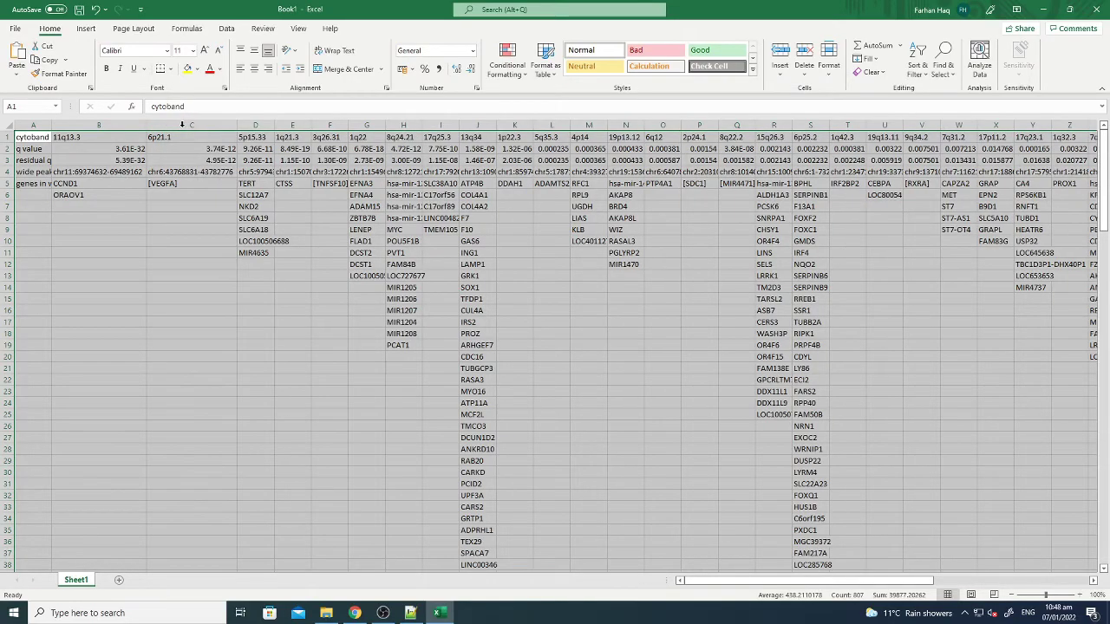
double_click(275, 126)
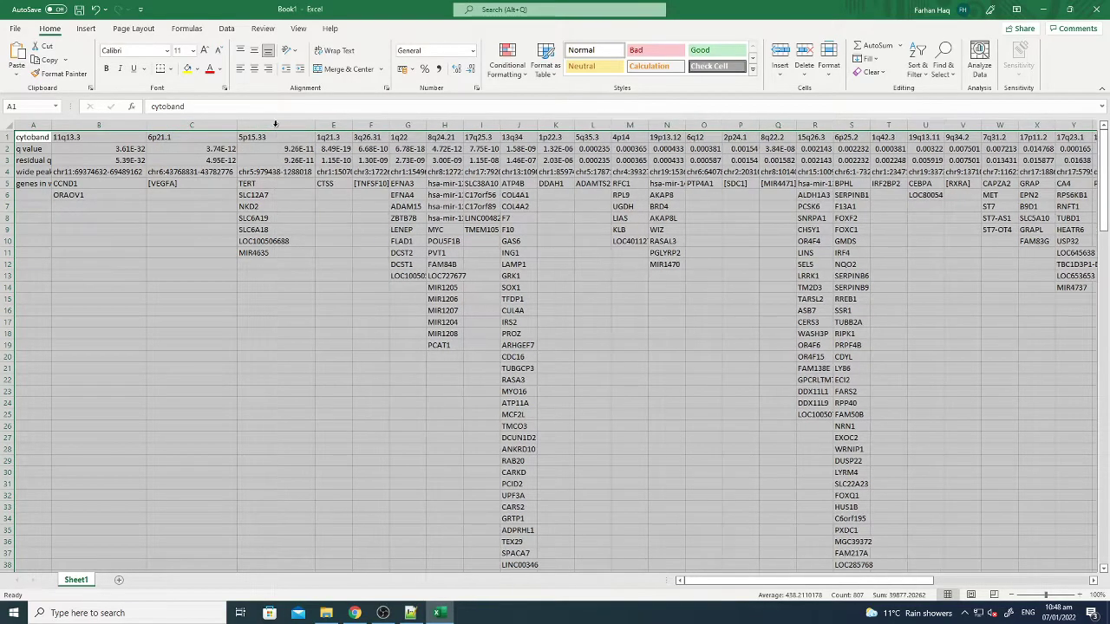
double_click(351, 126)
- Select the cytobands in row 1 from B1 to the last peak to count them, and return to the sheet's start
left_click(92, 135)
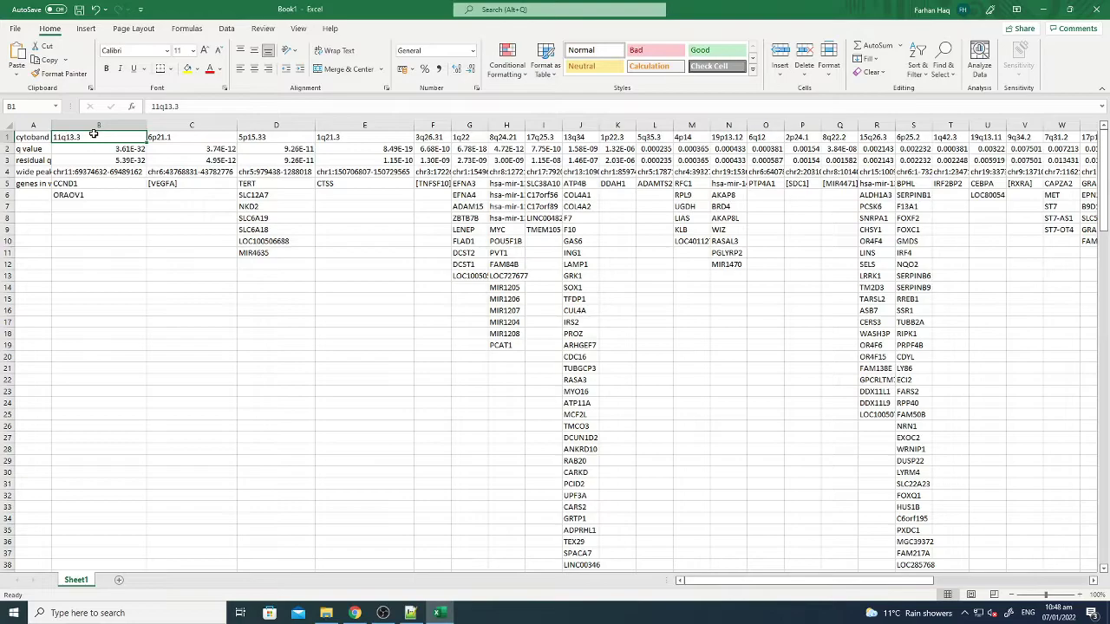
key("ctrl+shift+Right")
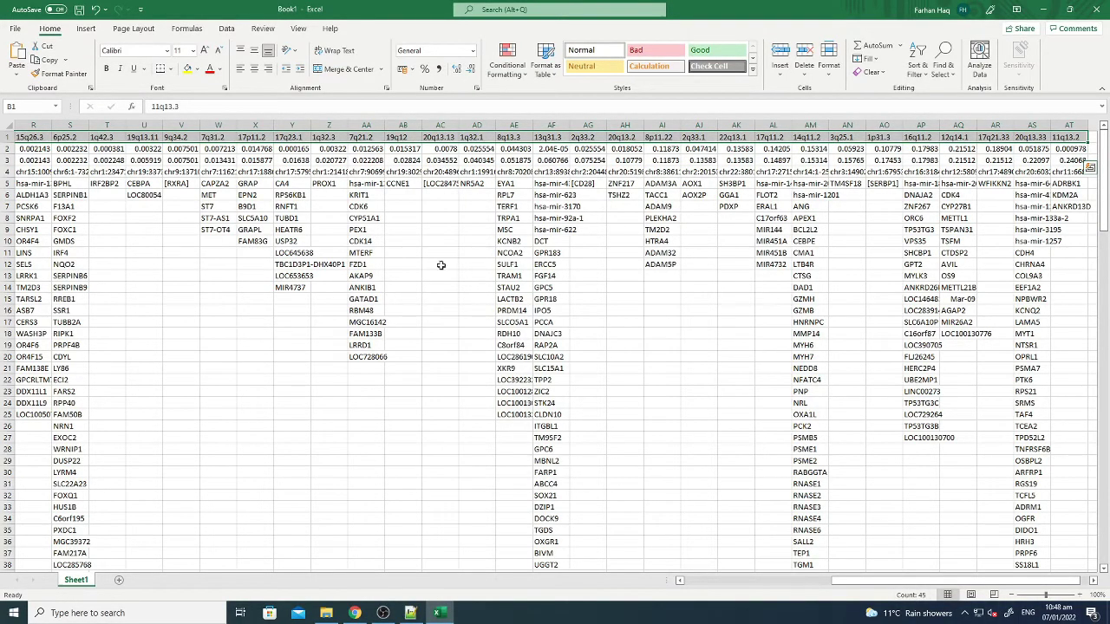
left_click(327, 136)
key("ctrl+Home")
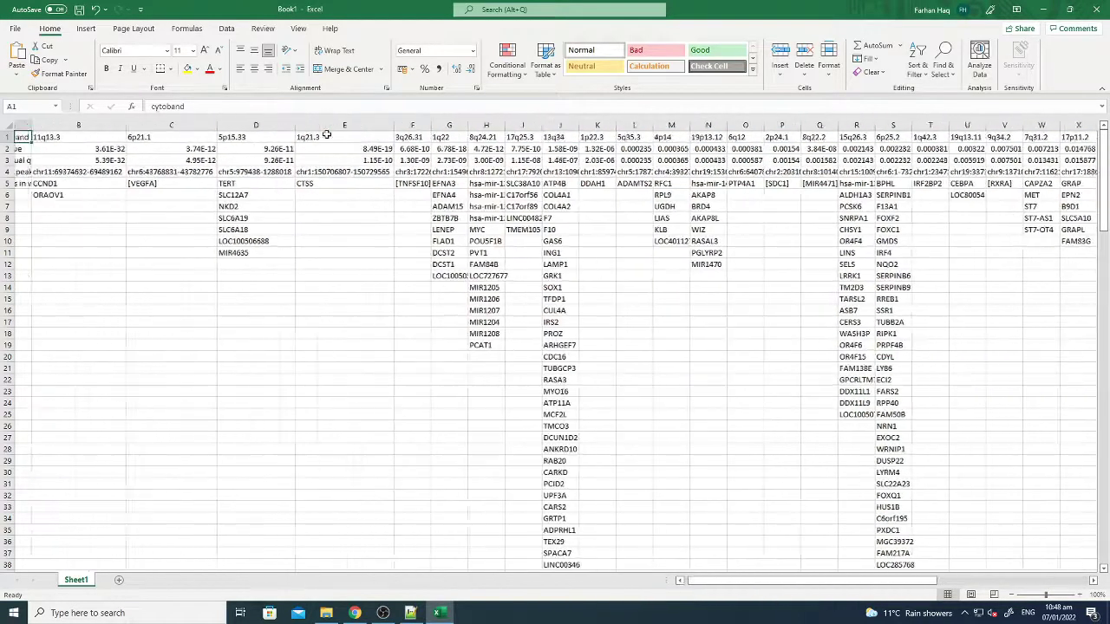
key("Right")
- Inspect the genes in the wide peaks for cytobands 11q13.3, 6p21.1, 5p15.33 and 1q22
left_click_drag(80, 185, 74, 197)
left_click(199, 182)
left_click_drag(252, 183, 260, 244)
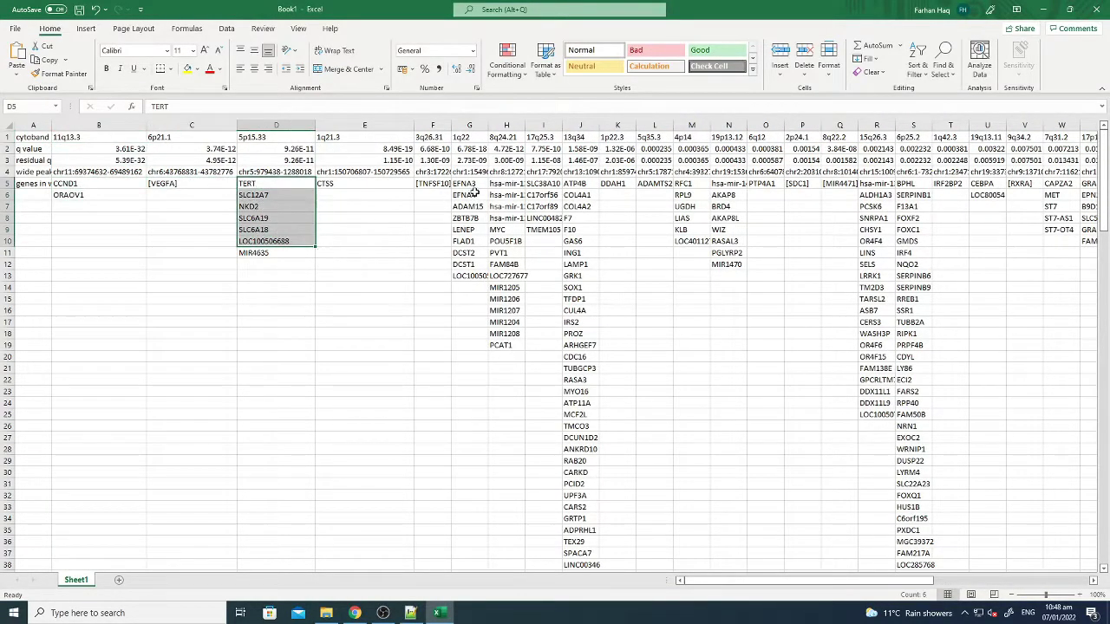
left_click_drag(465, 184, 468, 252)
- Open amp_qplot.pdf from the results folder and examine the amplification peaks and their cytoband labels from 1p31.3 to 8q24.21
left_click(321, 614)
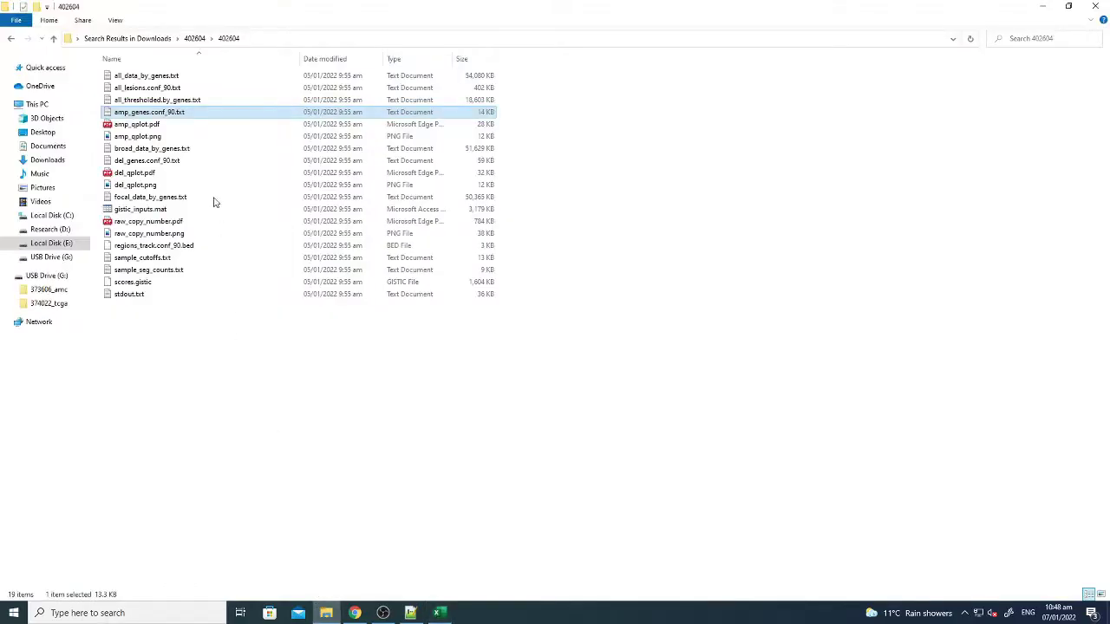
double_click(137, 131)
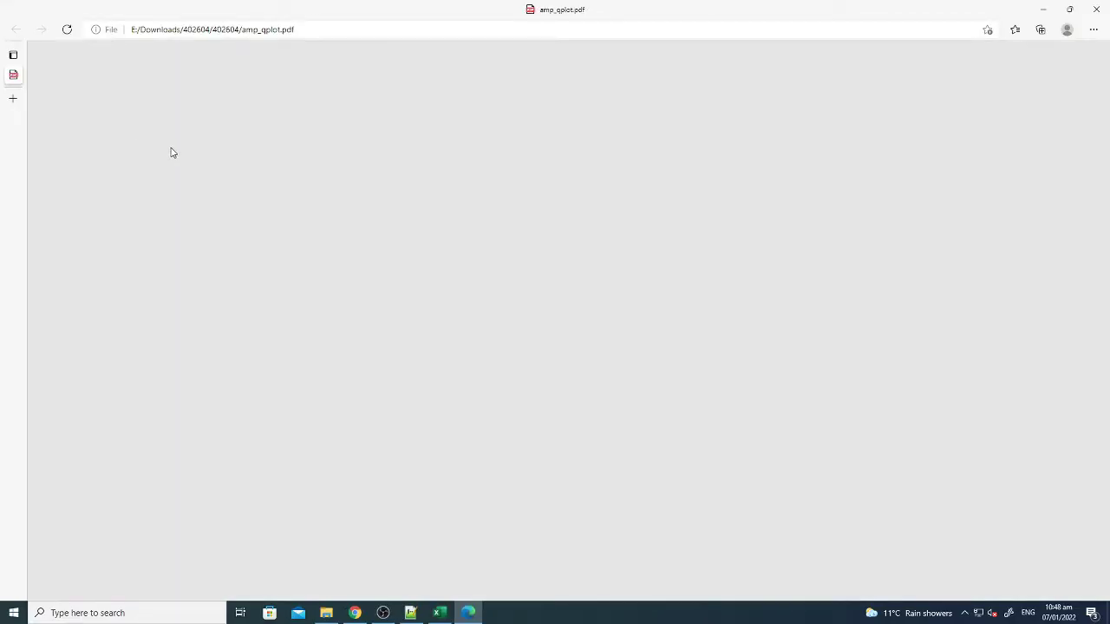
scroll(477, 351, "down", 1)
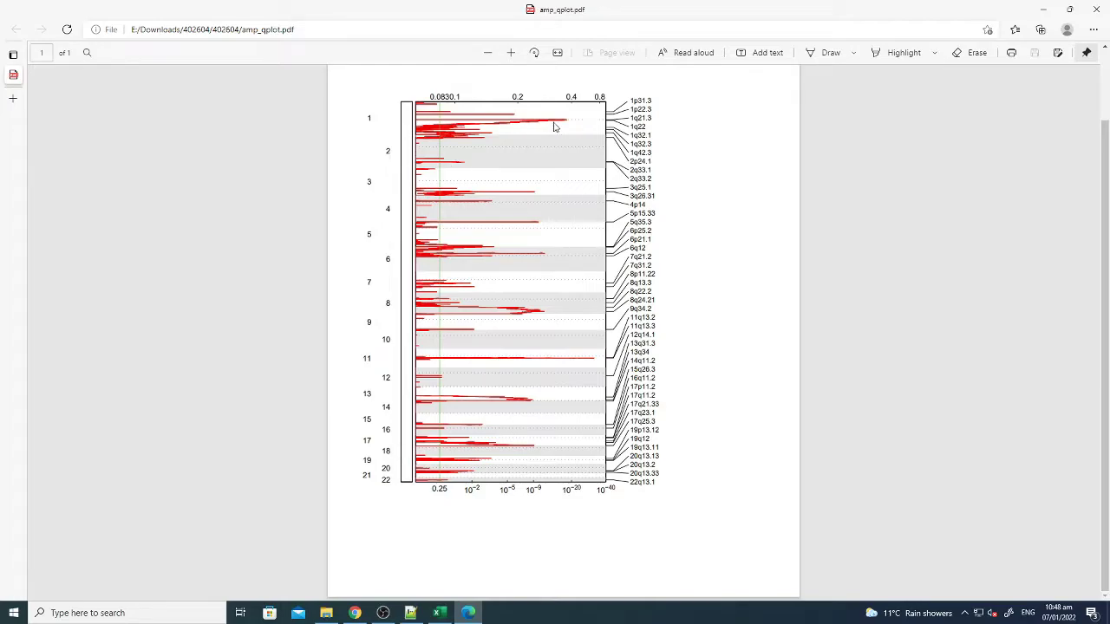
left_click_drag(640, 100, 643, 300)
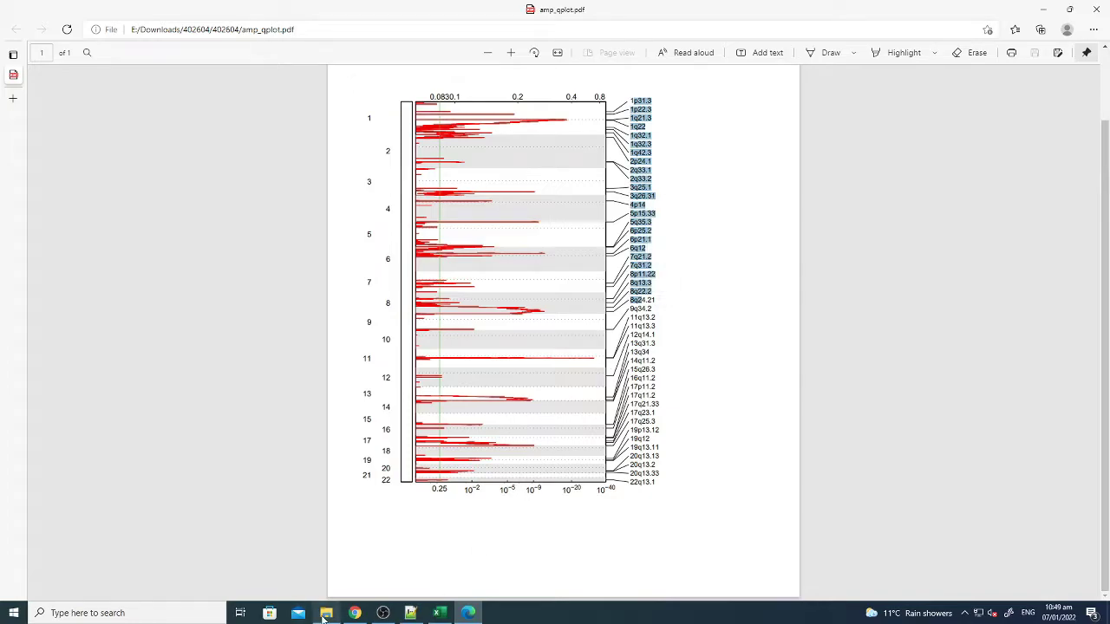
- Return to the 402604 results folder and open del_genes.conf_90.txt in Notepad++
left_click(326, 614)
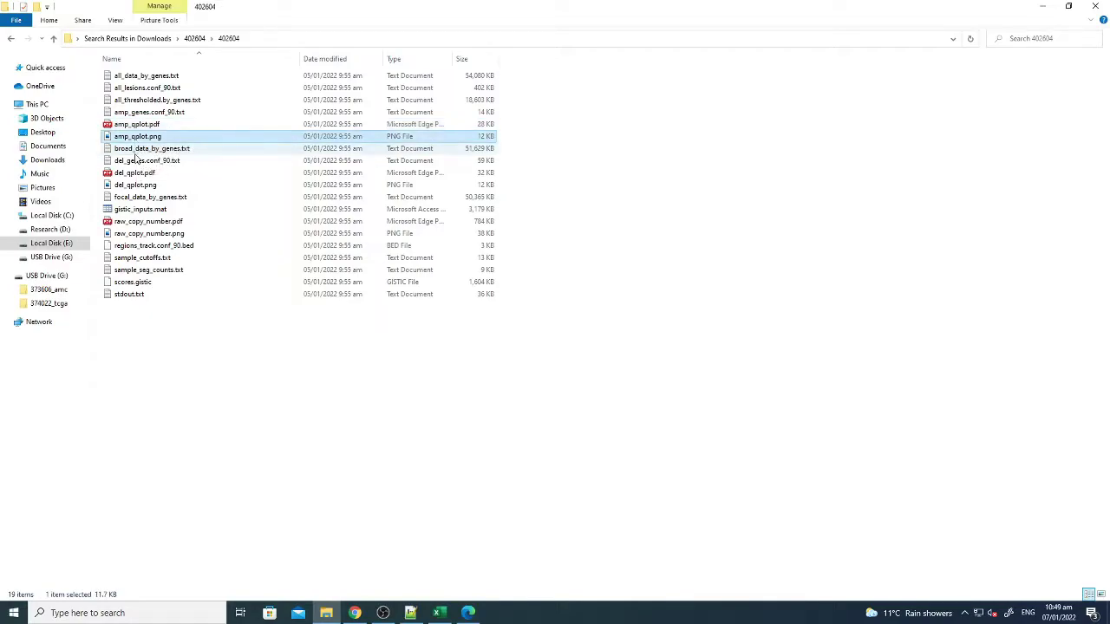
right_click(137, 150)
left_click(109, 165)
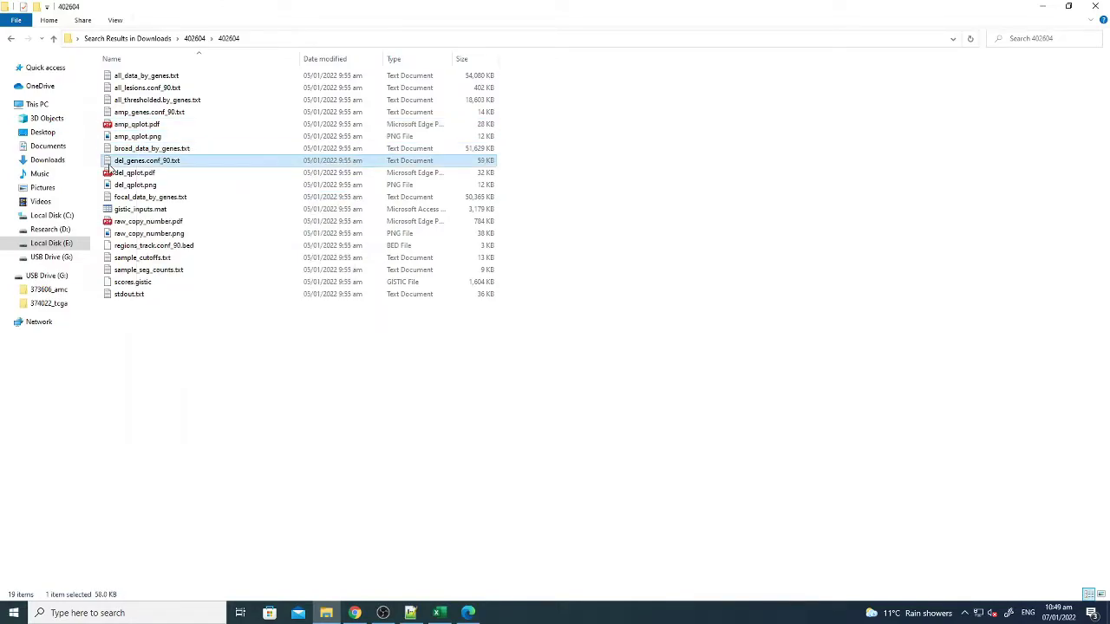
right_click(150, 166)
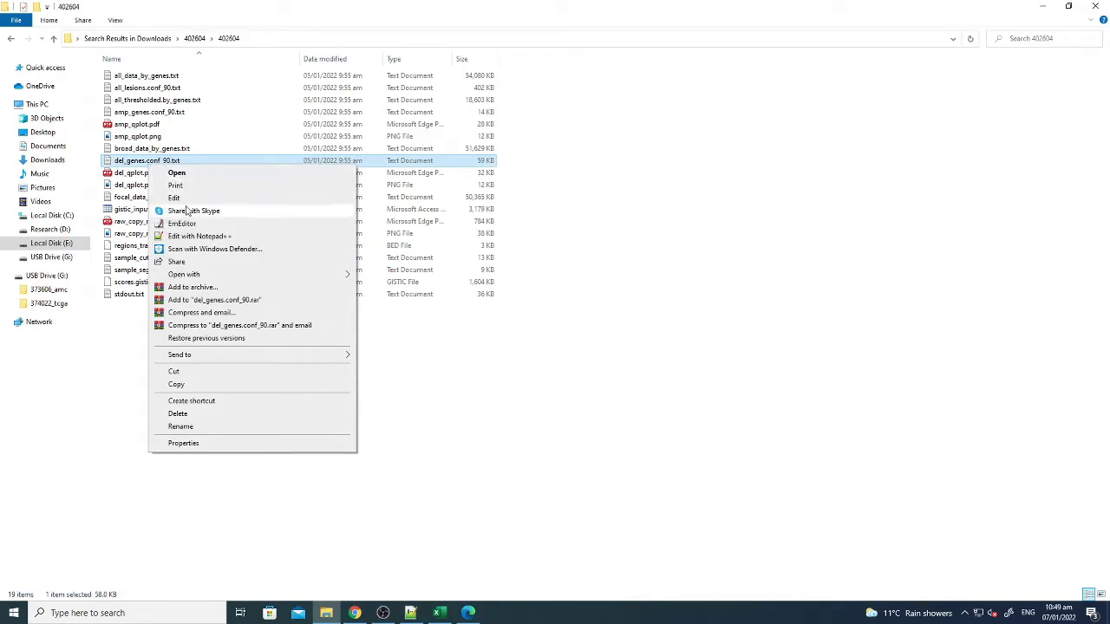
left_click(185, 237)
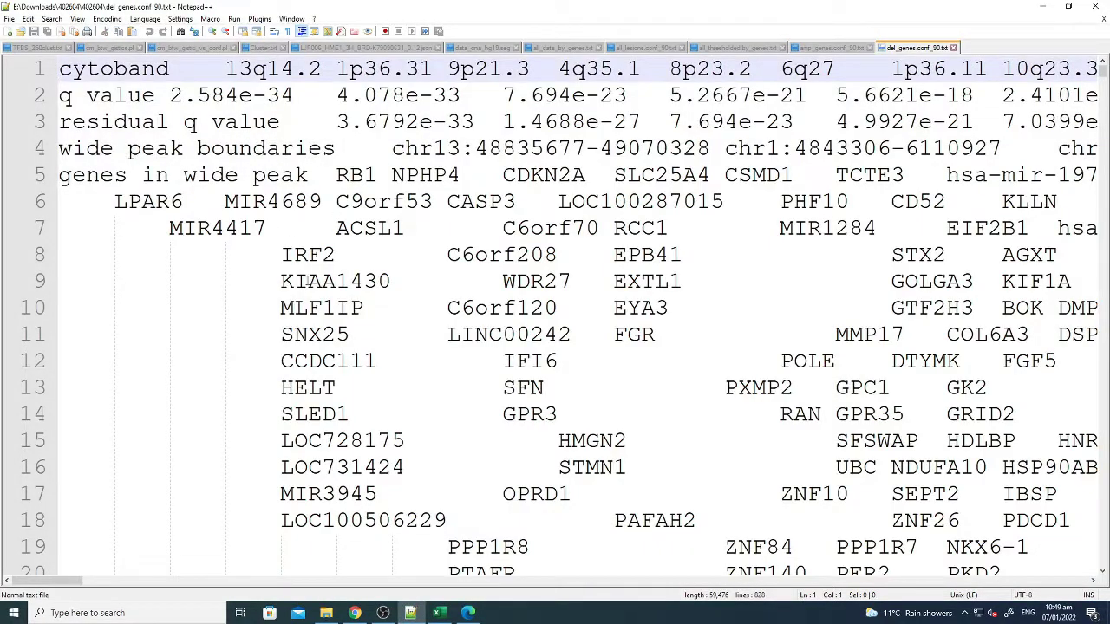
- Open del_qplot.pdf from the 402604 results folder and examine the deletion peaks and their cytoband labels
left_click(326, 613)
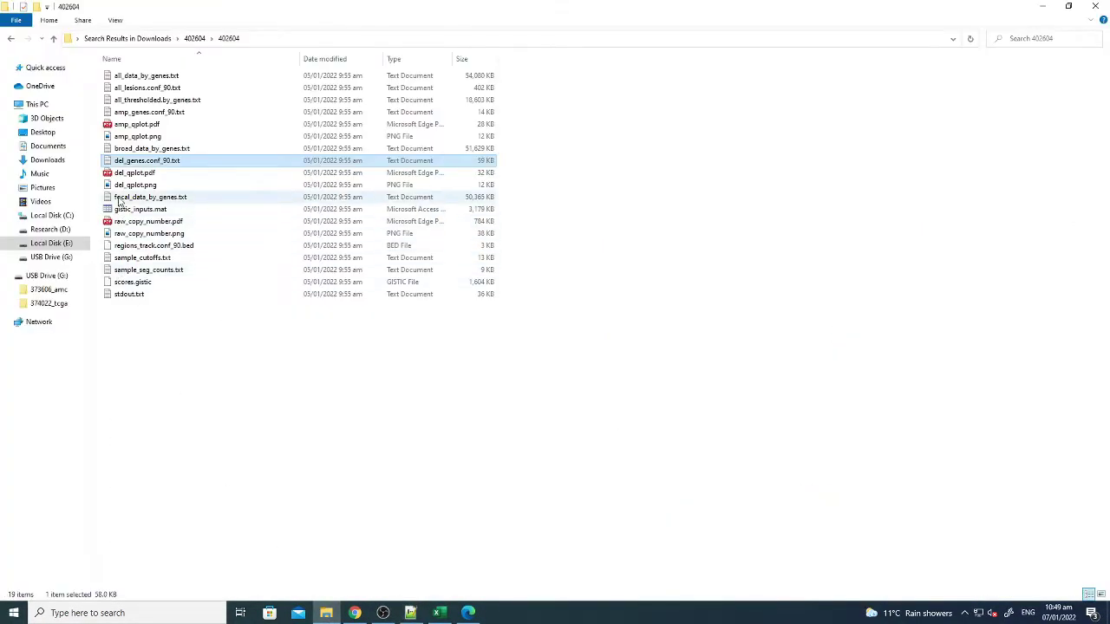
right_click(130, 173)
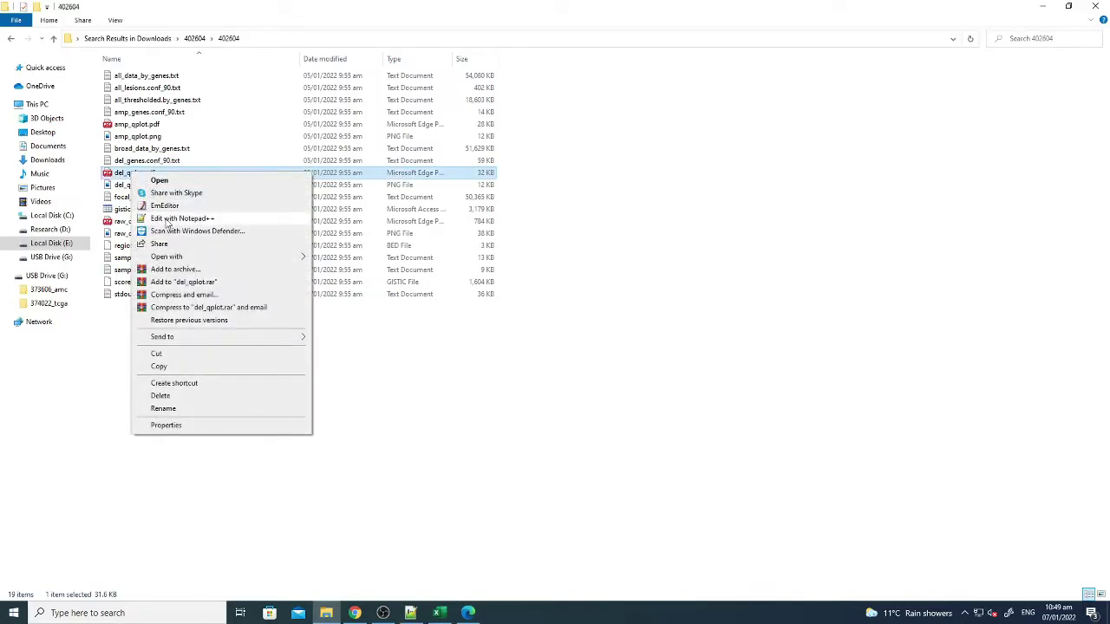
left_click(161, 182)
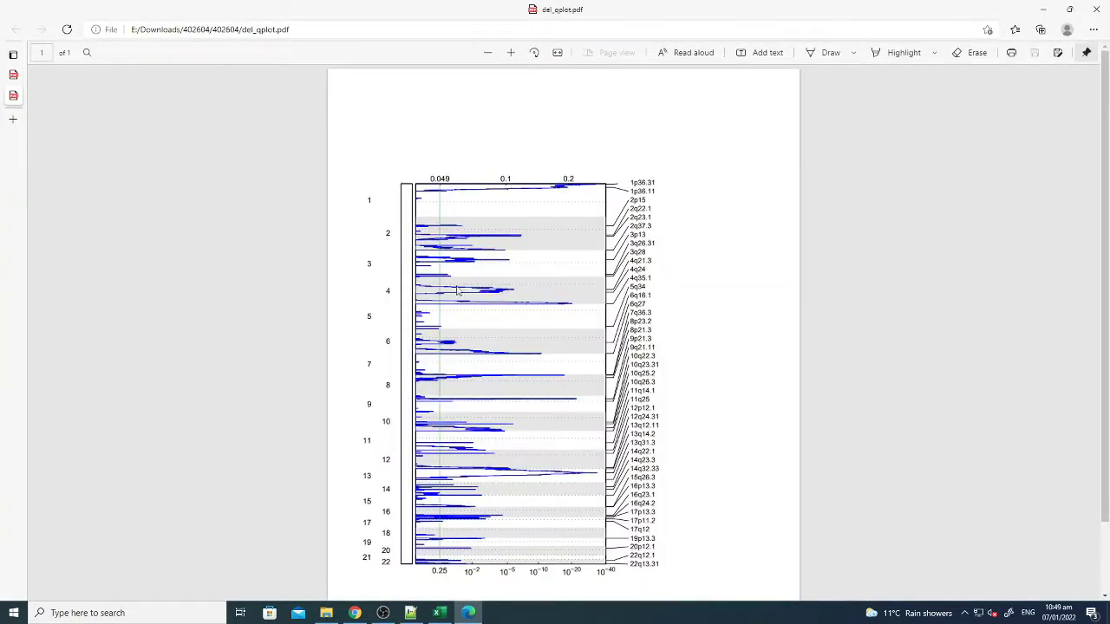
scroll(174, 187, "down", 1)
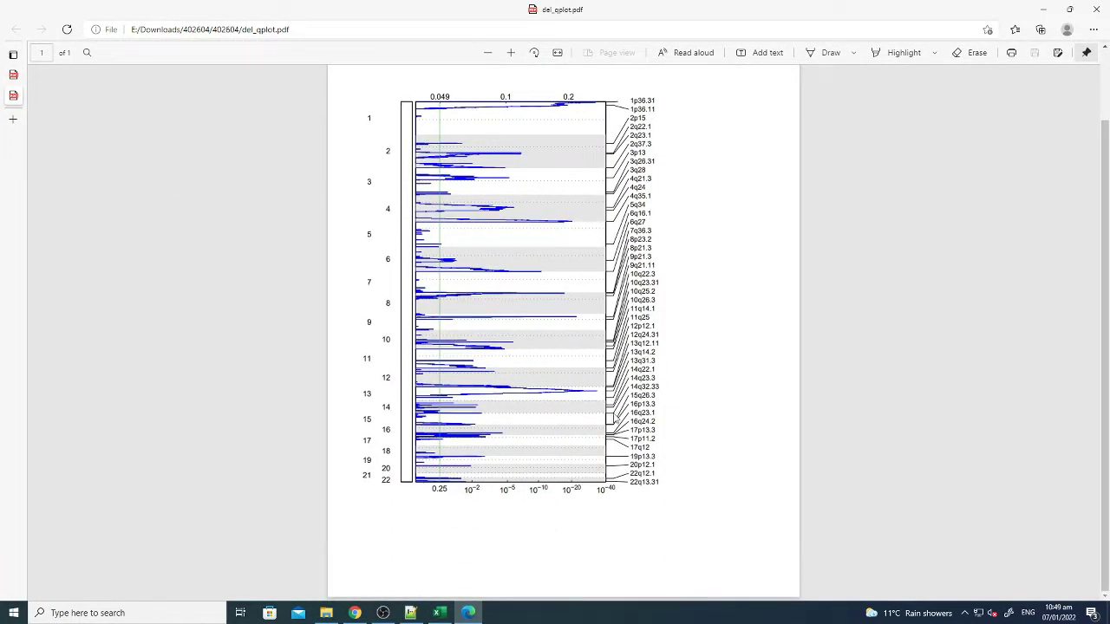
- Open raw_copy_number.pdf from the 402604 results folder to view the copy number heatmap across the chromosomes
left_click(326, 613)
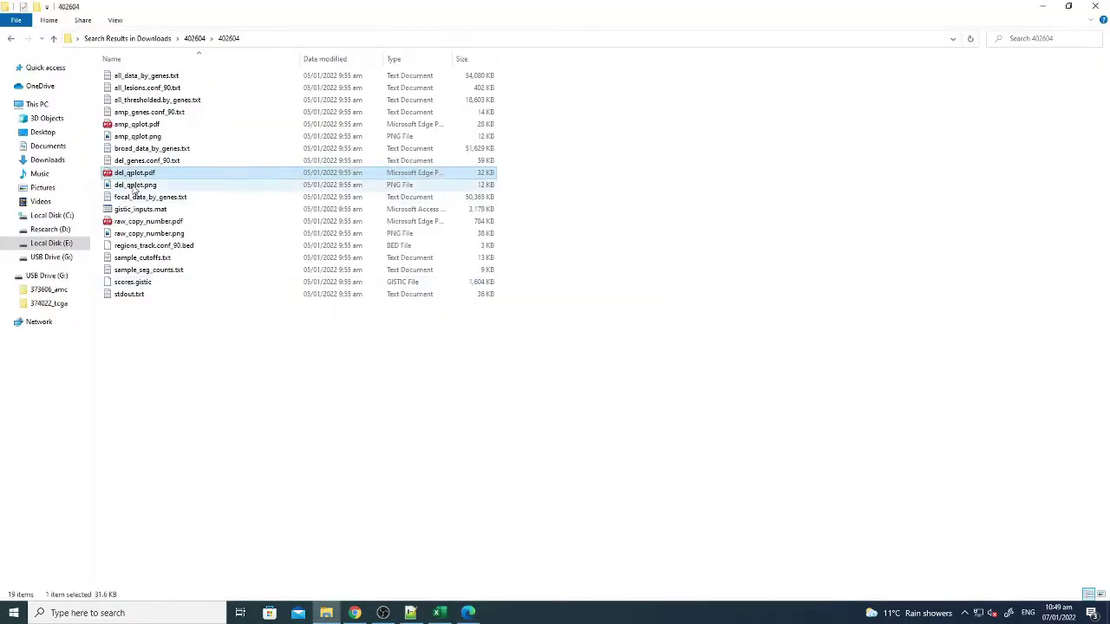
left_click(139, 221)
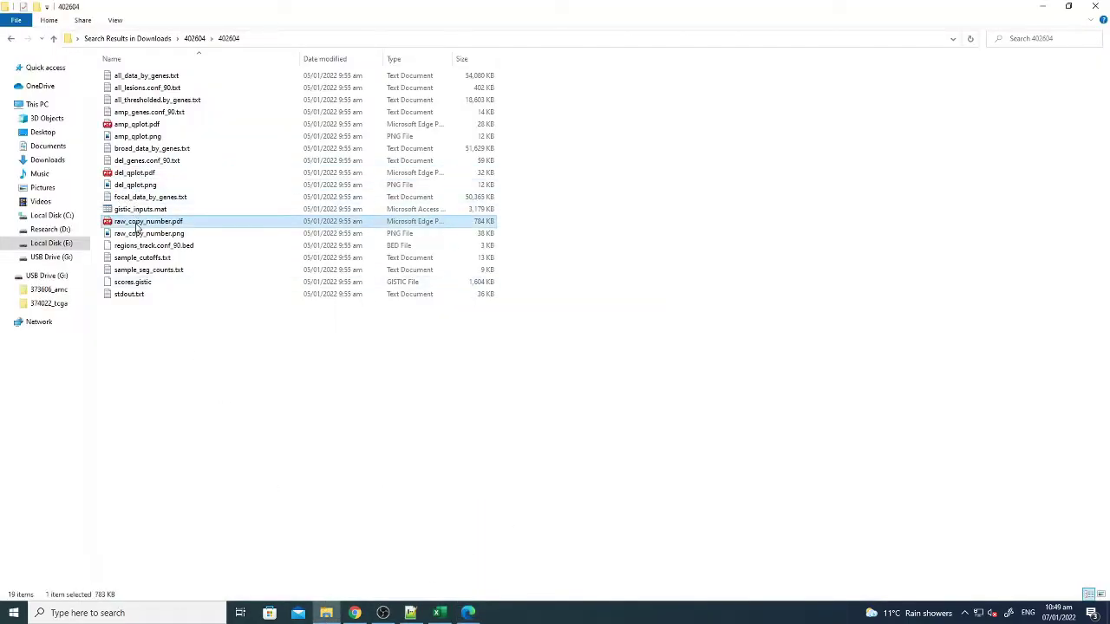
right_click(137, 221)
left_click(174, 230)
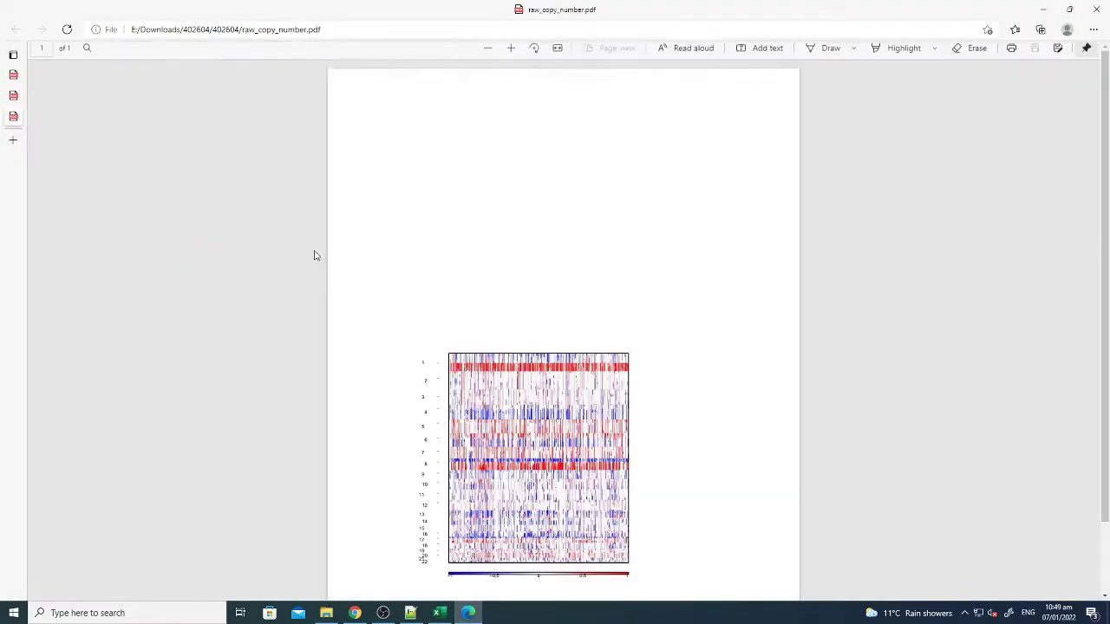
- Open focal_data_by_genes.txt in Notepad++, look through the per-gene focal values, and return to the results folder
left_click(1043, 9)
left_click(149, 199)
right_click(145, 200)
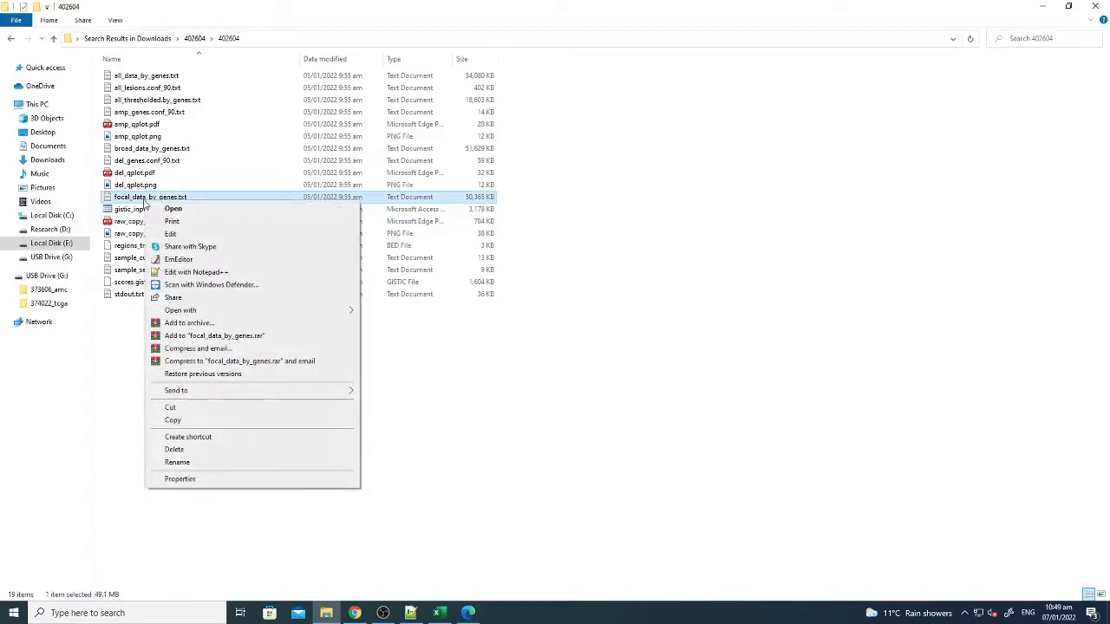
left_click(181, 276)
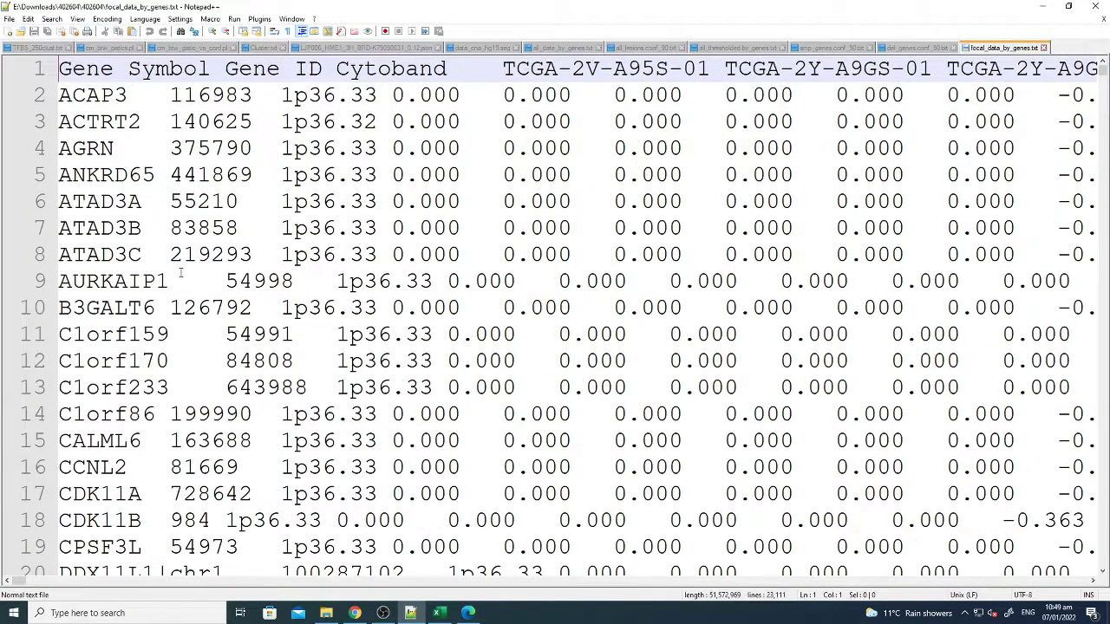
scroll(225, 286, "down", 9)
scroll(225, 287, "down", 6)
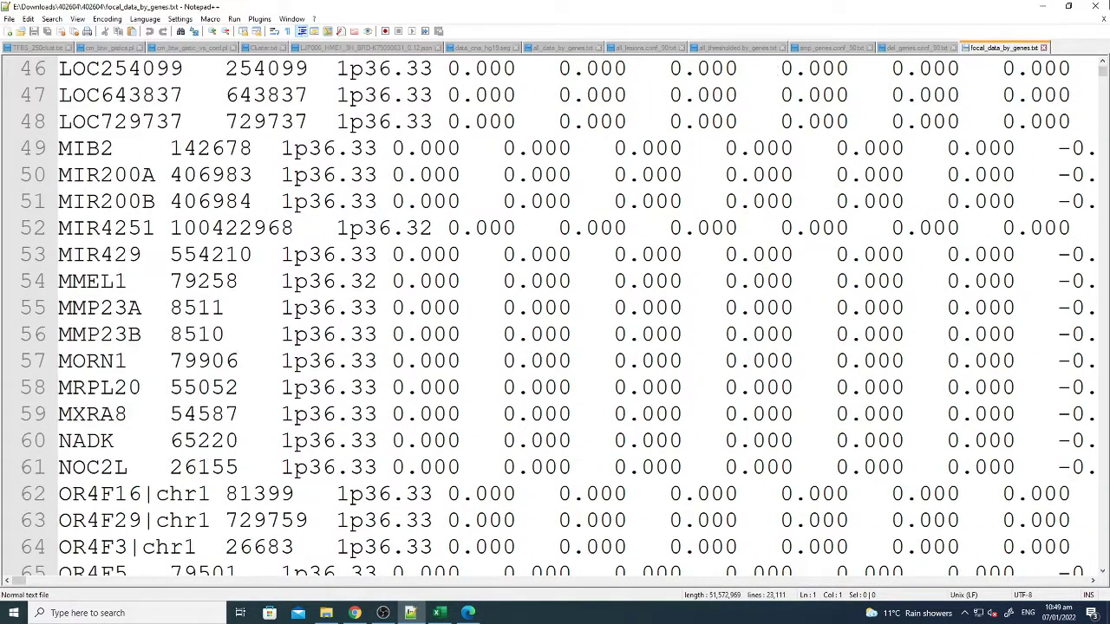
left_click(1043, 6)
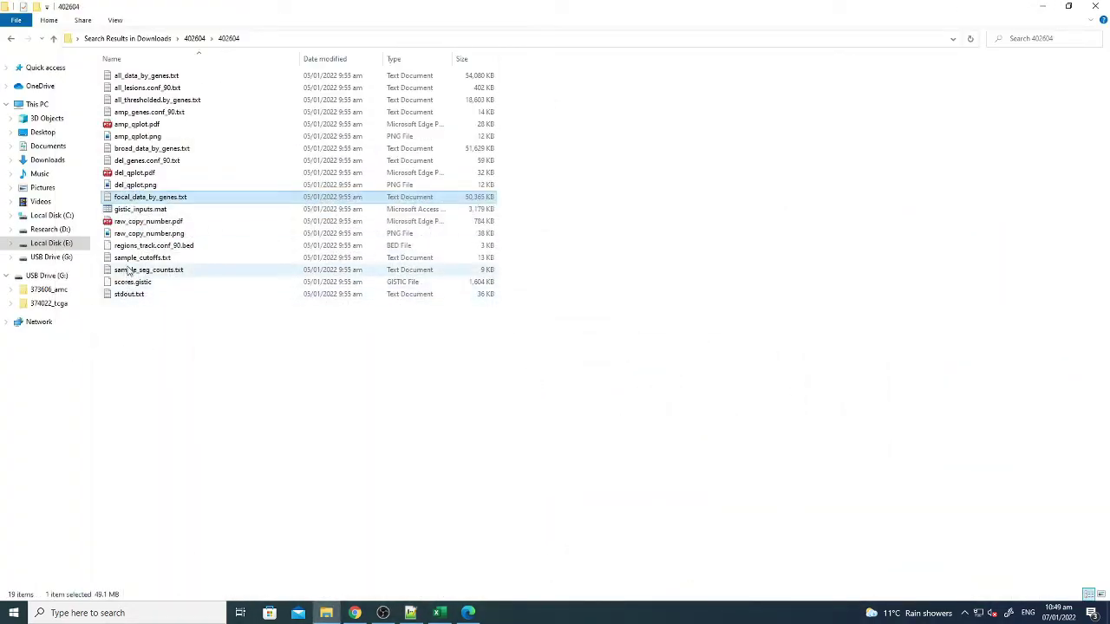